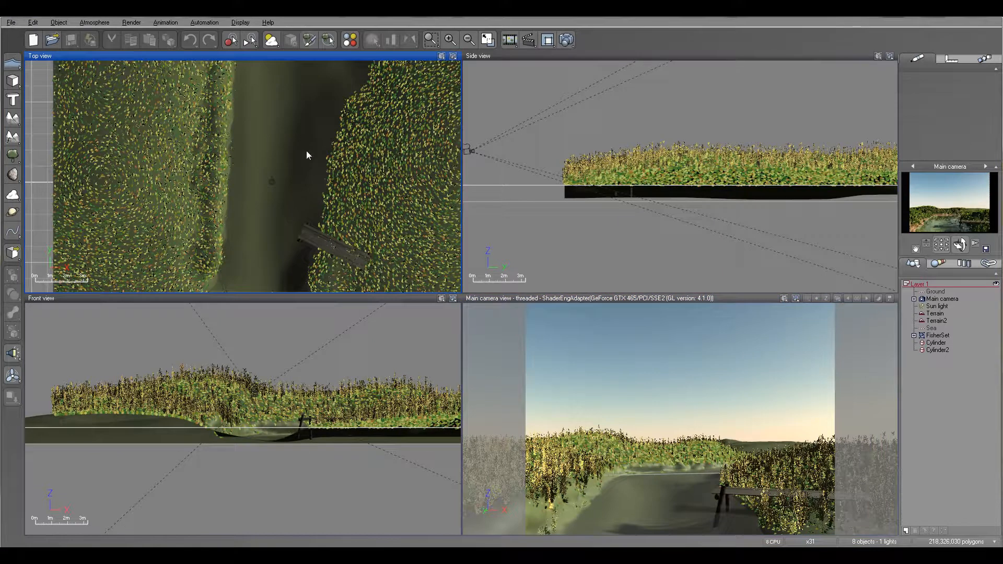
Add a new layer below Layer 1 and name it LeftSide
right_click_drag(335, 160, 345, 161)
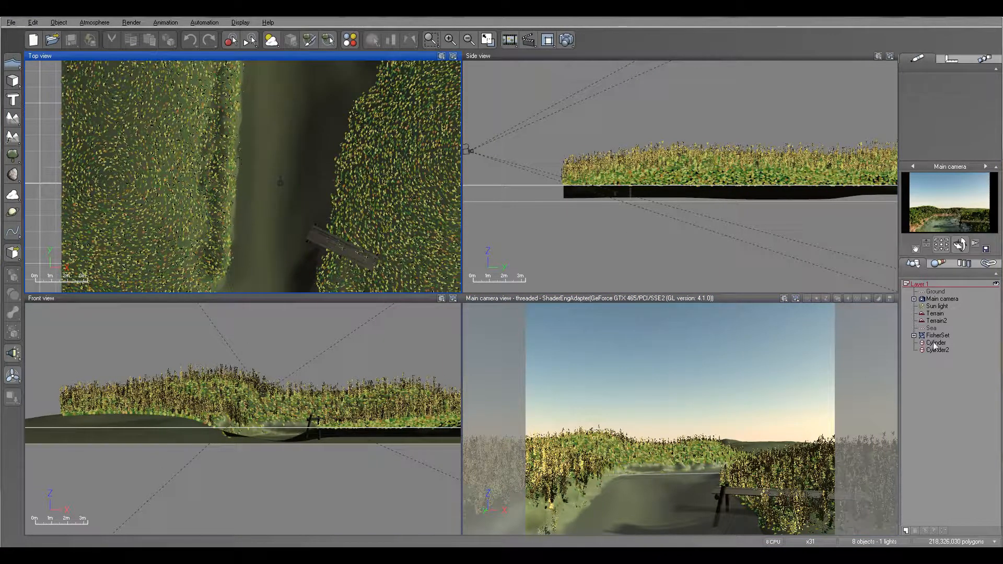
left_click(905, 531)
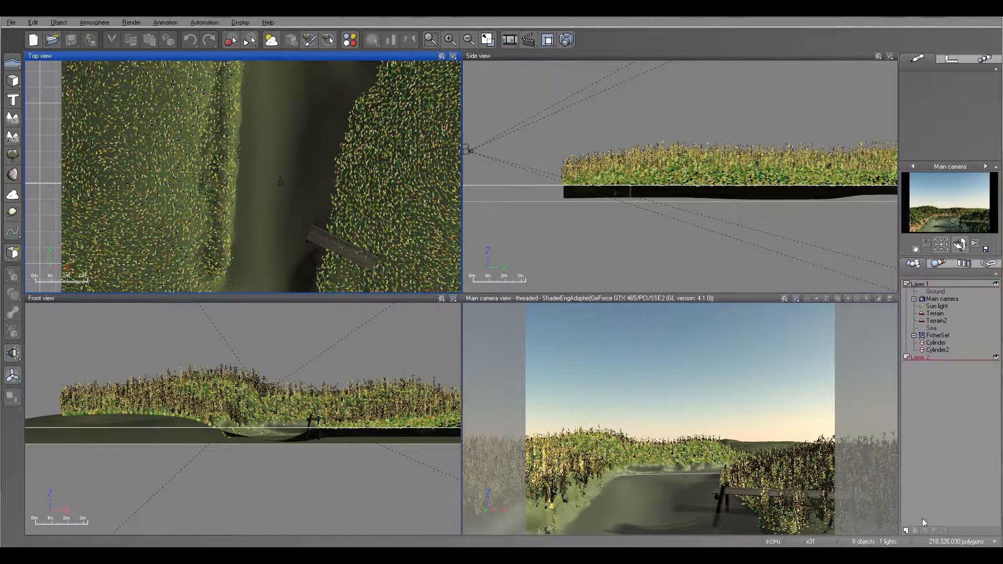
double_click(922, 358)
type("Lef")
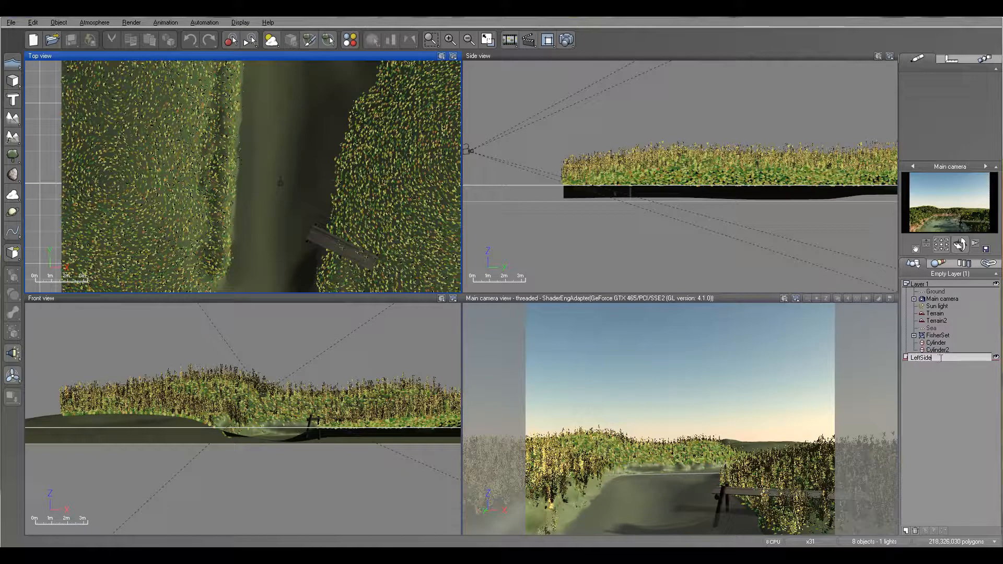
type("tSide")
key("Return")
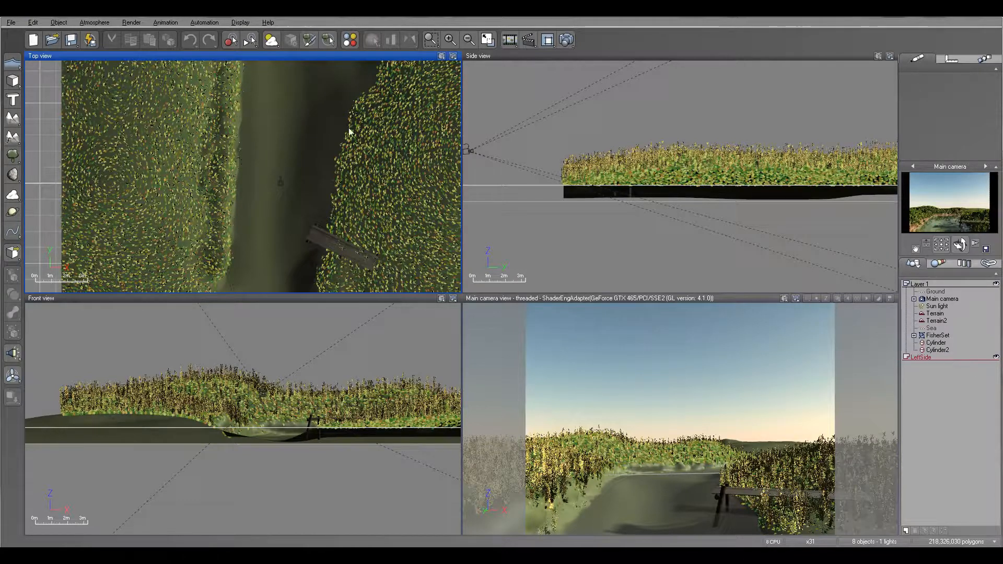
Add a Large European Ash - Spring Bright Green plant from the Trees collection to the LeftSide layer
right_click_drag(377, 132, 390, 111)
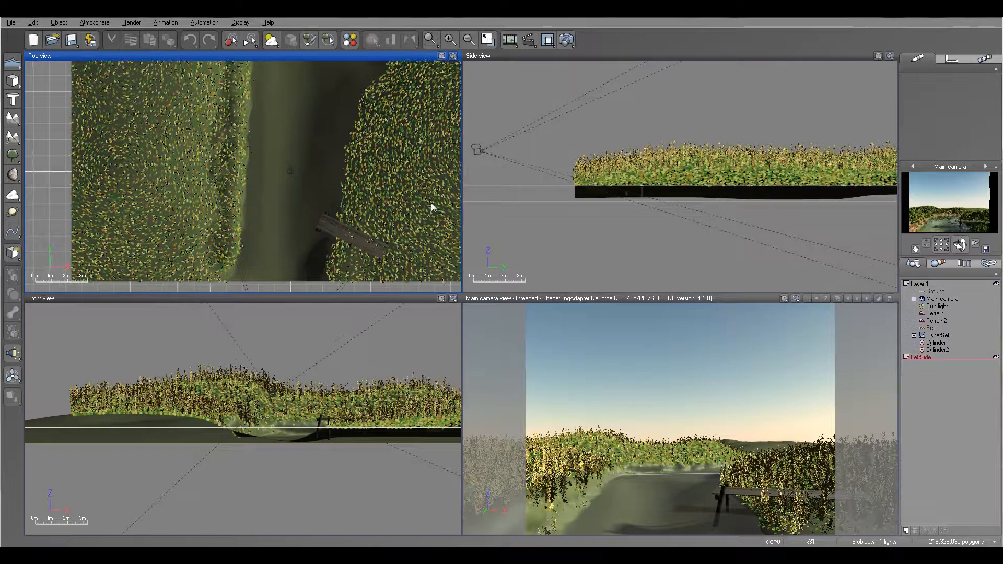
left_click(11, 154)
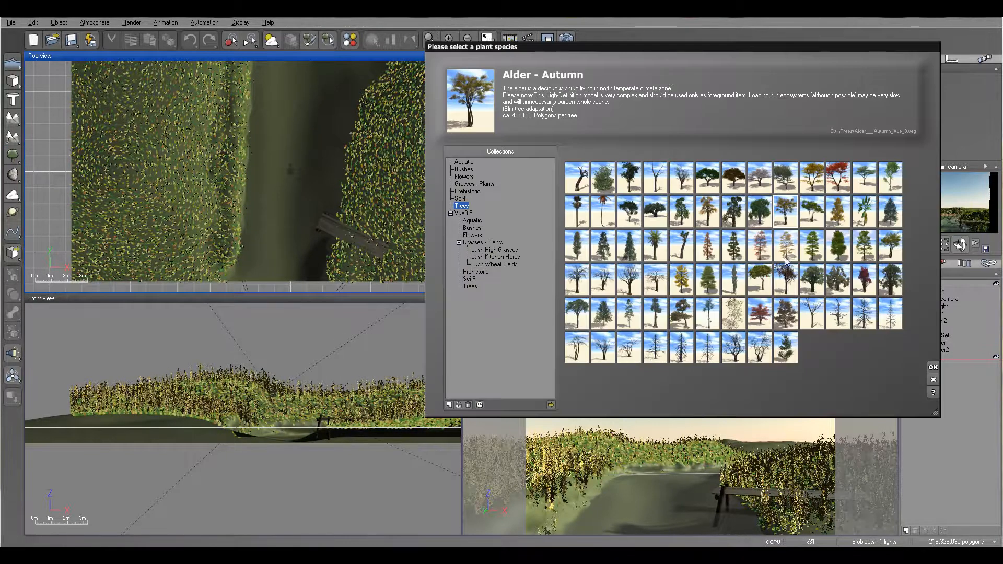
left_click(812, 245)
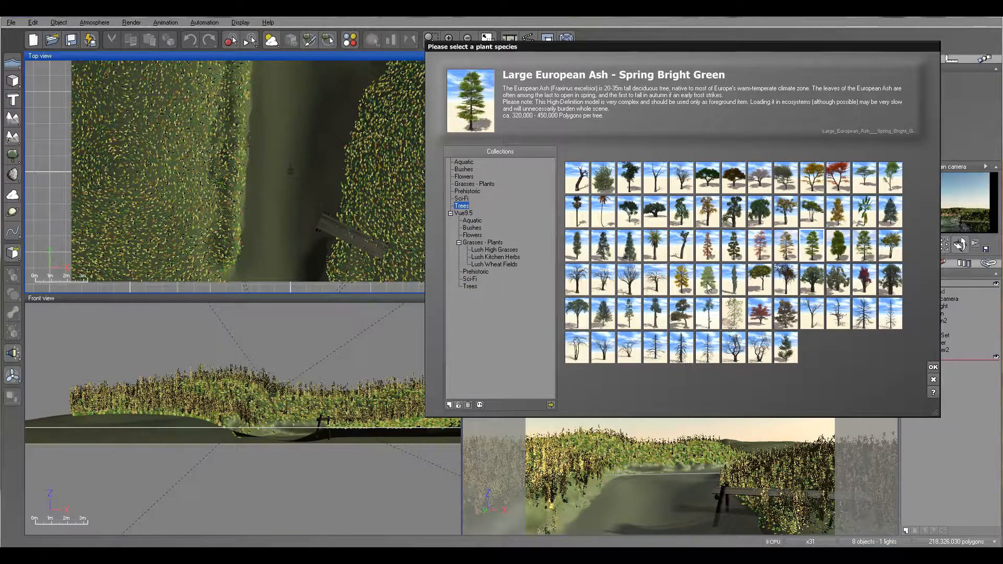
left_click(933, 368)
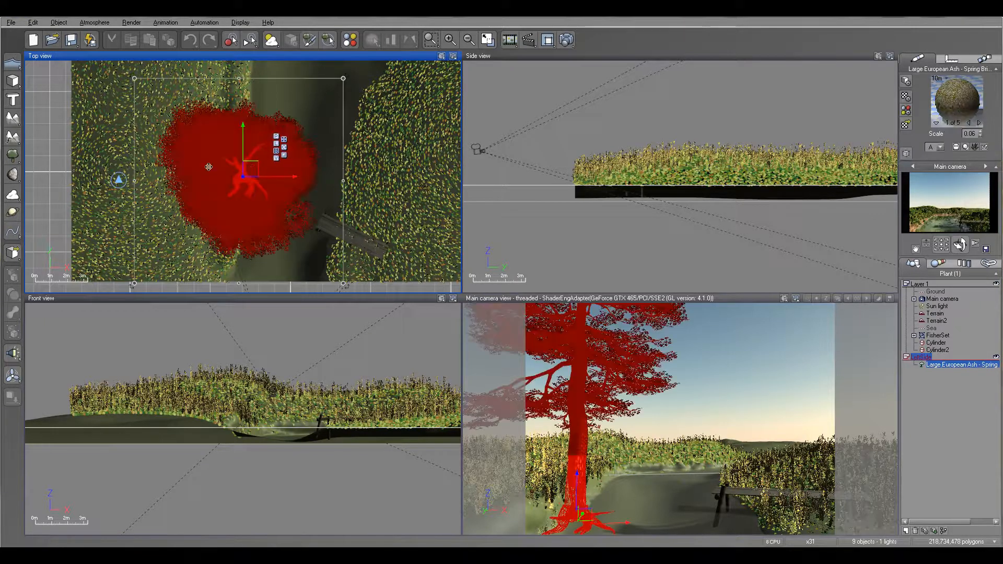
Move the ash tree onto the left river bank and raise it so its roots sit on the terrain
left_click_drag(251, 168, 212, 151)
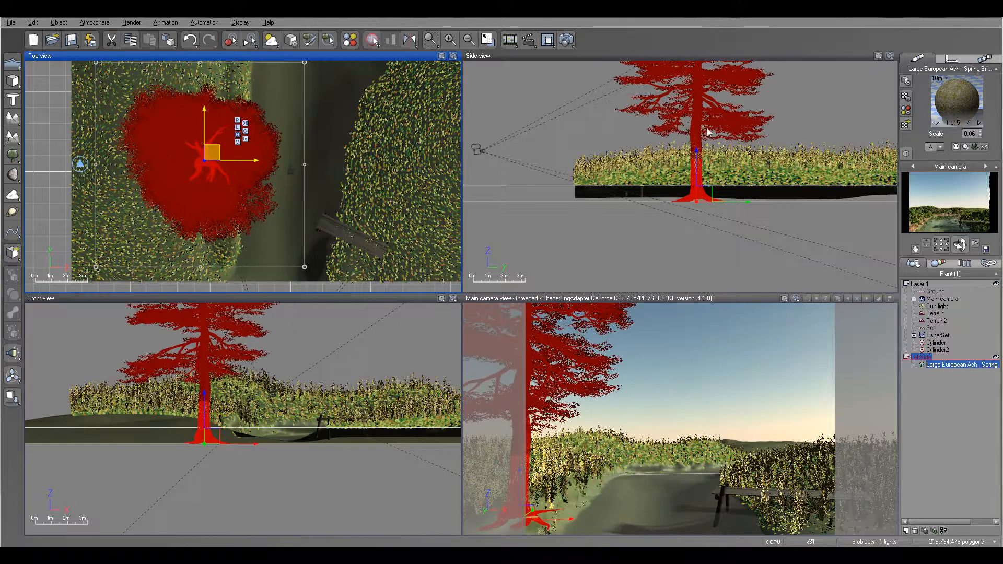
left_click_drag(696, 178, 695, 136)
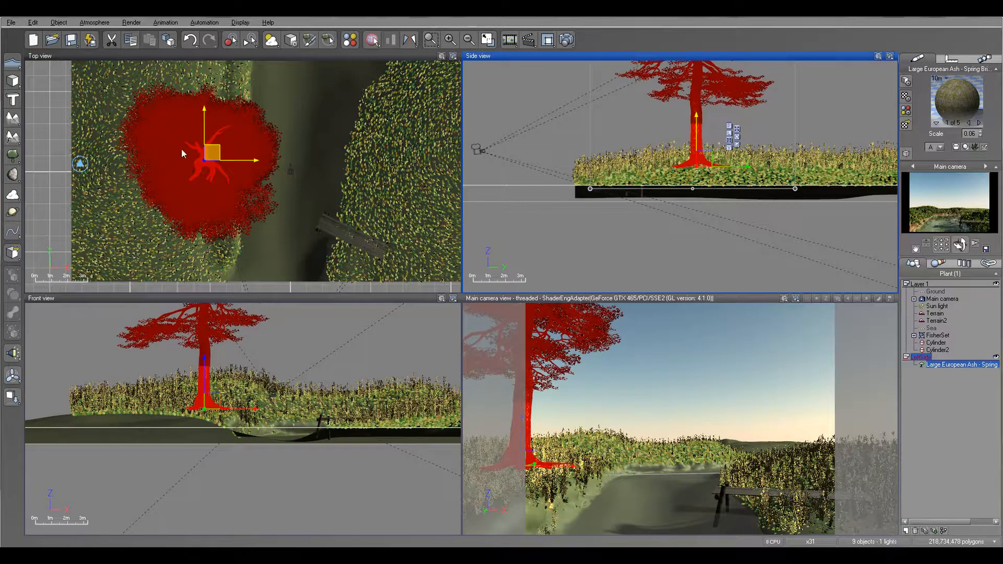
mouse_move(219, 149)
left_mouse_down()
mouse_move(214, 141)
mouse_move(224, 152)
left_mouse_up()
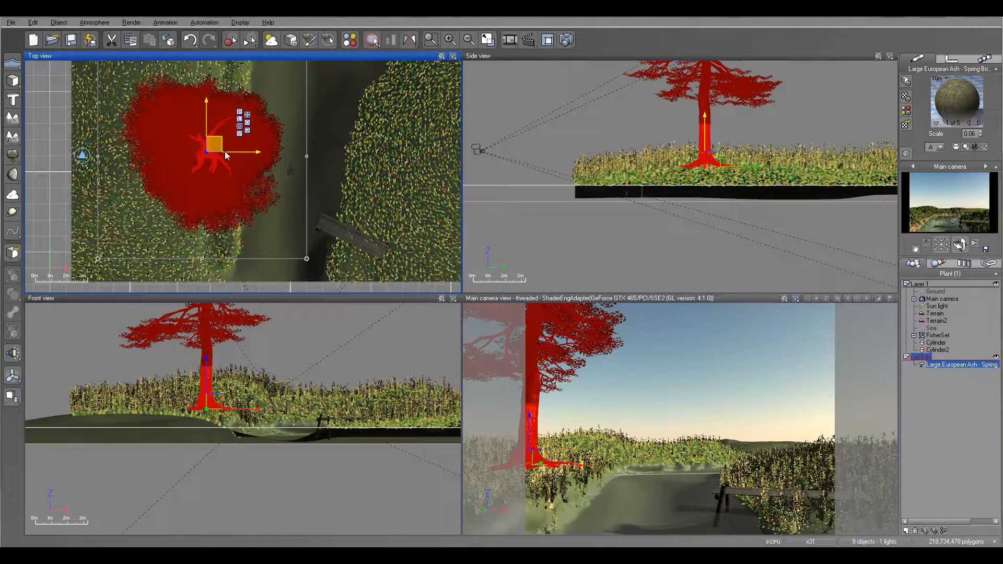
Tilt the ash tree toward the river and shift its base slightly back onto the left bank
left_click(203, 409)
left_click_drag(310, 444, 312, 456)
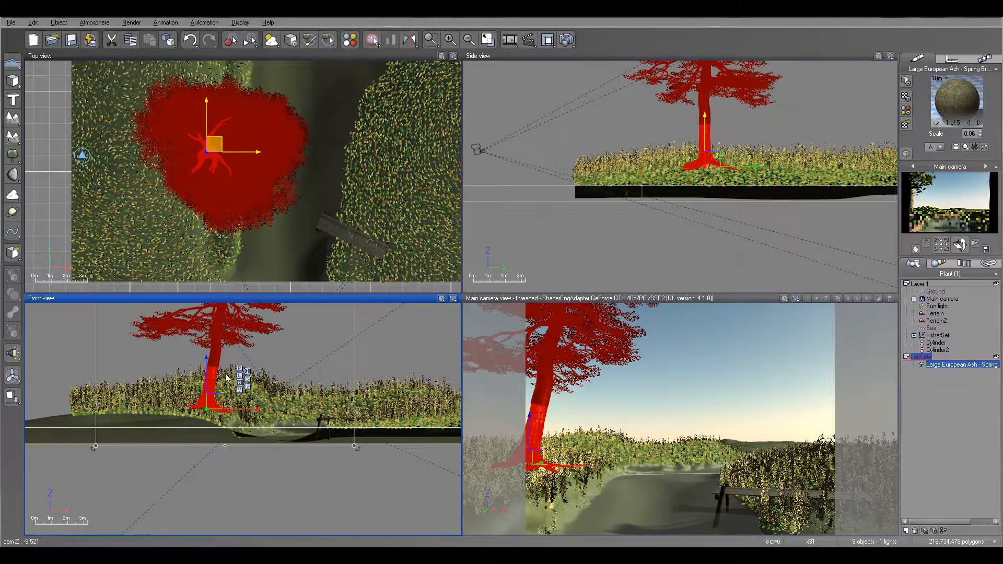
left_click_drag(215, 146, 208, 140)
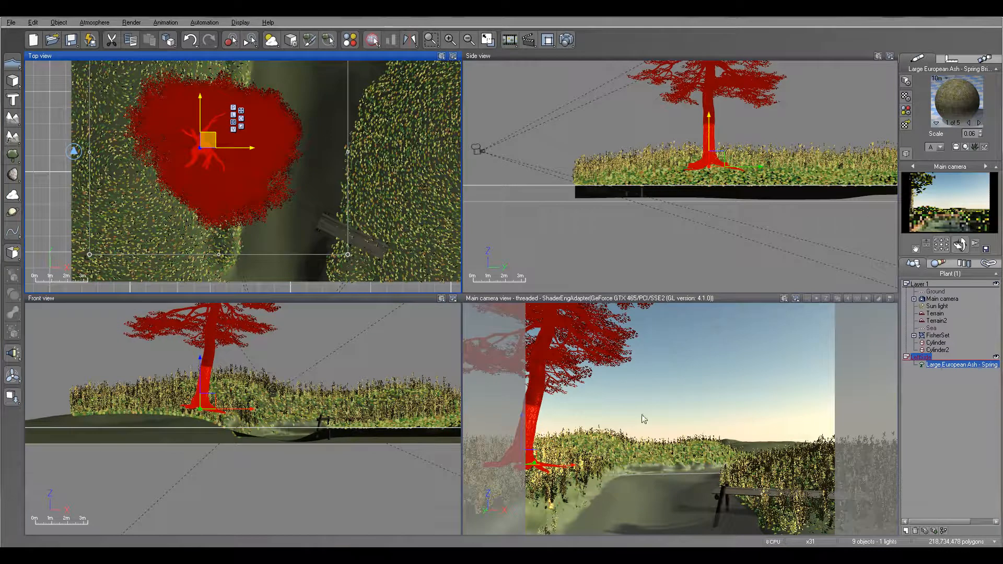
Add a Gnarly tree E plant from the Trees collection to the LeftSide layer
right_click_drag(313, 144, 320, 201)
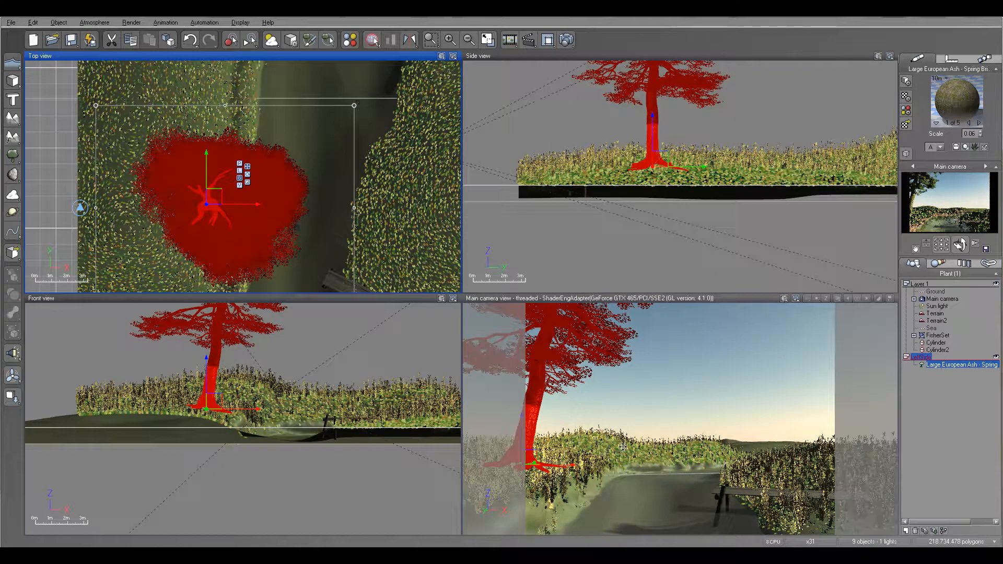
right_click(12, 155)
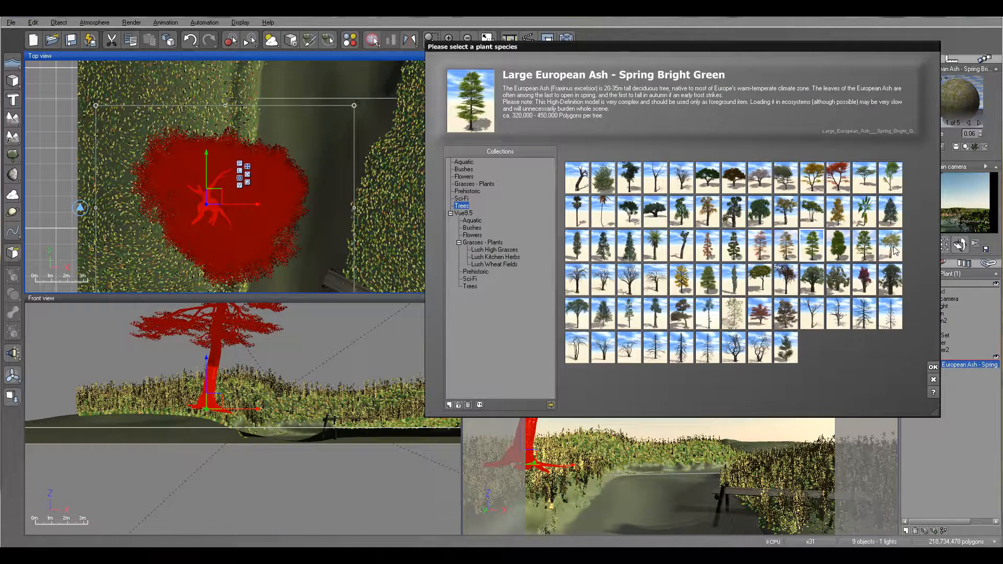
left_click(578, 315)
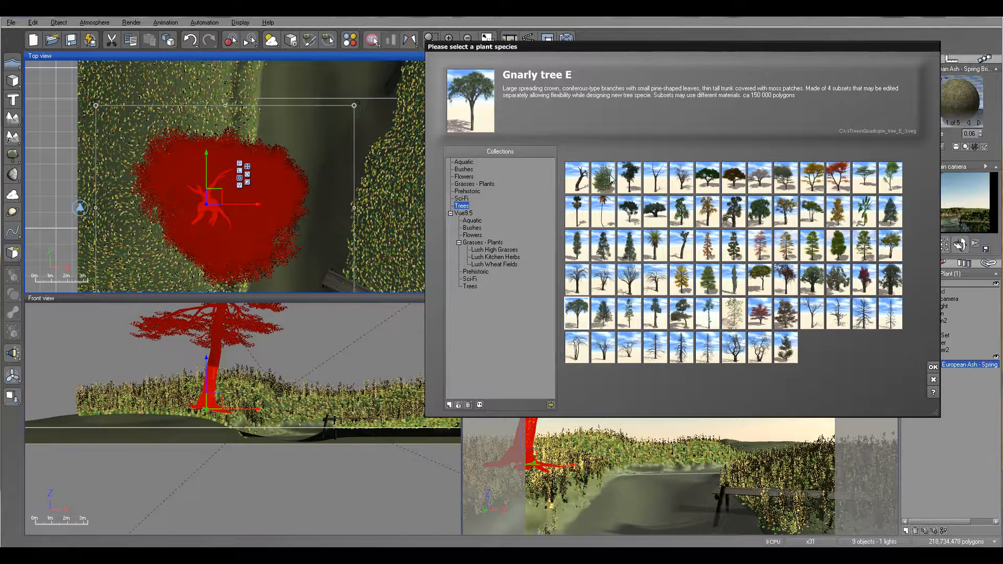
left_click(933, 367)
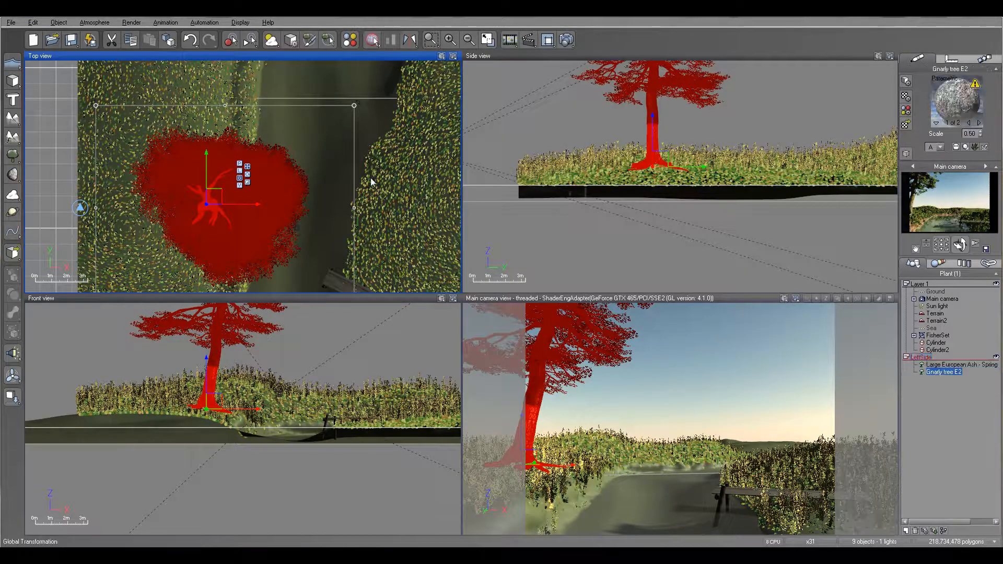
Place the gnarly tree behind the ash on the left bank and scale it down below the ash's height
left_click_drag(302, 179, 242, 59)
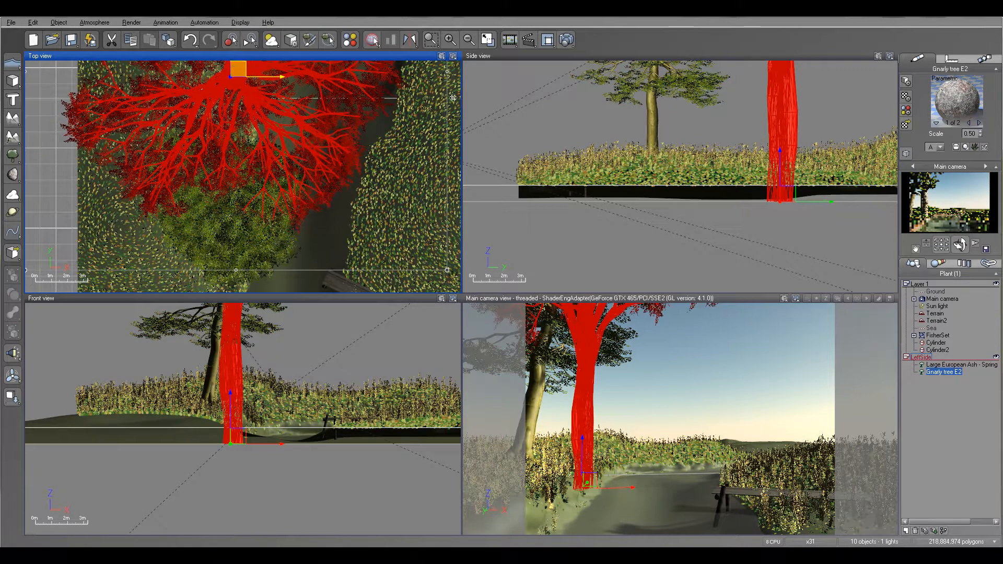
scroll(679, 167, "down", 5)
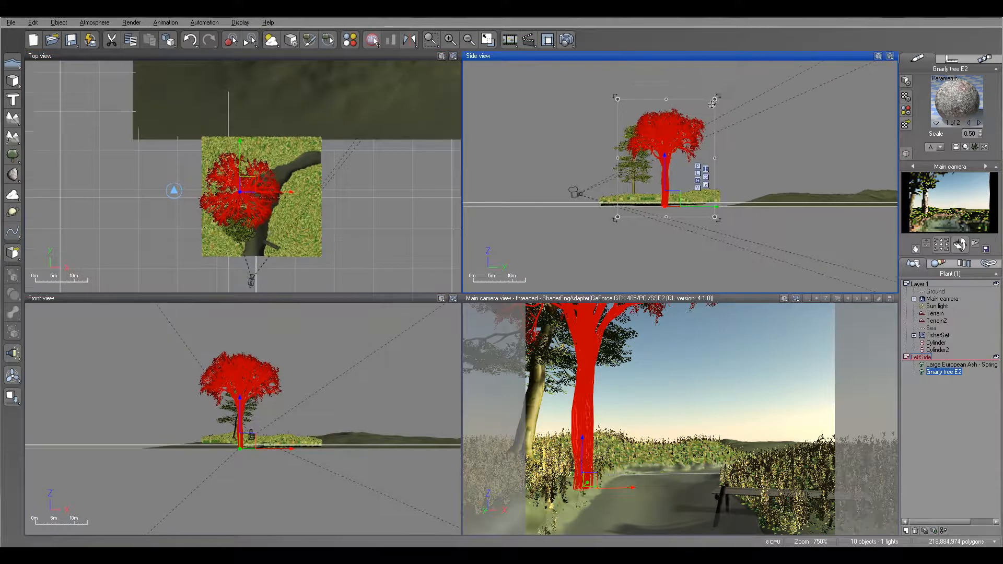
left_click_drag(715, 96, 682, 138)
left_click_drag(249, 200, 242, 185)
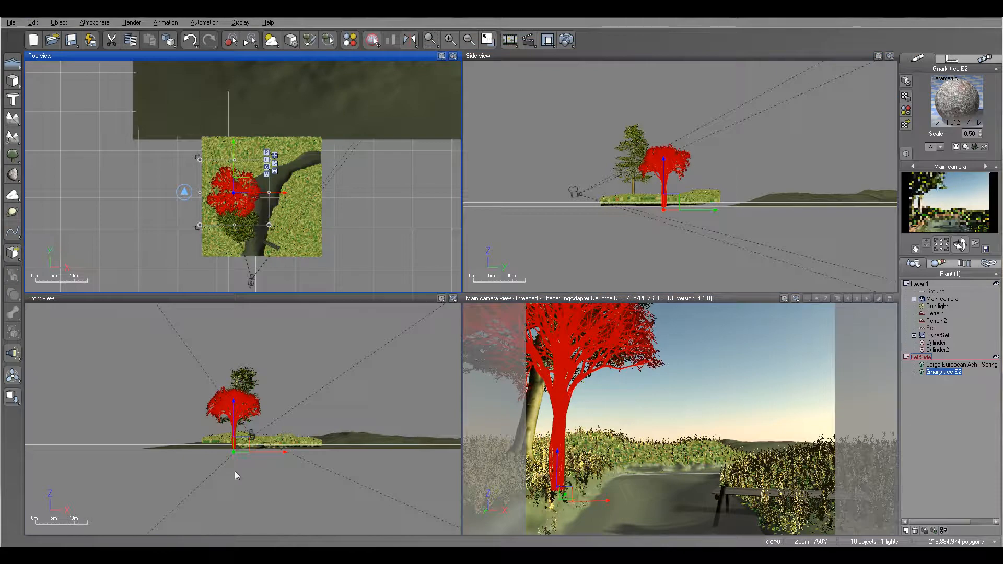
Edit the gnarly tree's trunk and branches with Gnarl +30, Droop -2 and Angle +29, and apply the changes
right_click_drag(270, 257, 334, 227)
scroll(335, 227, "up", 2)
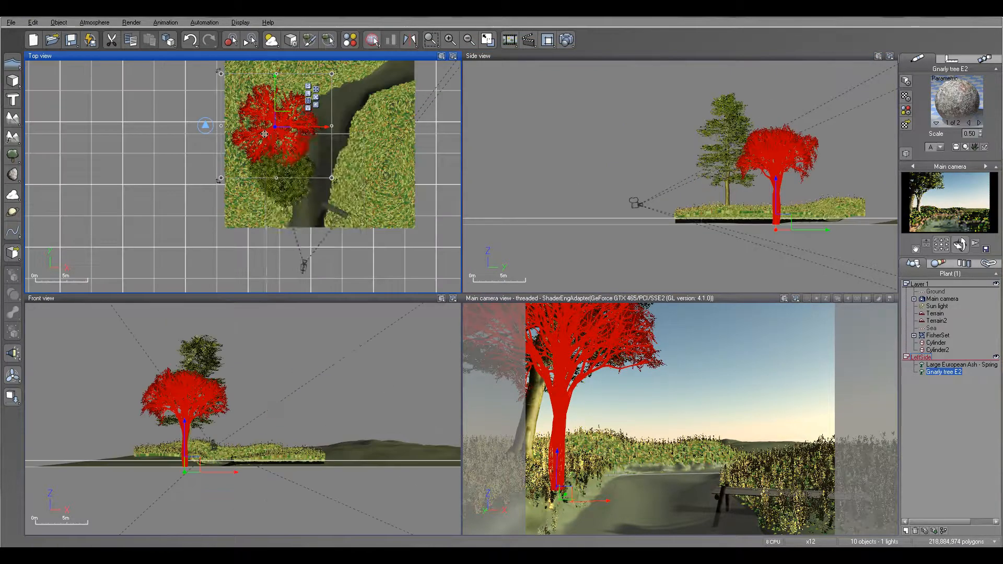
right_click(261, 131)
left_click(293, 333)
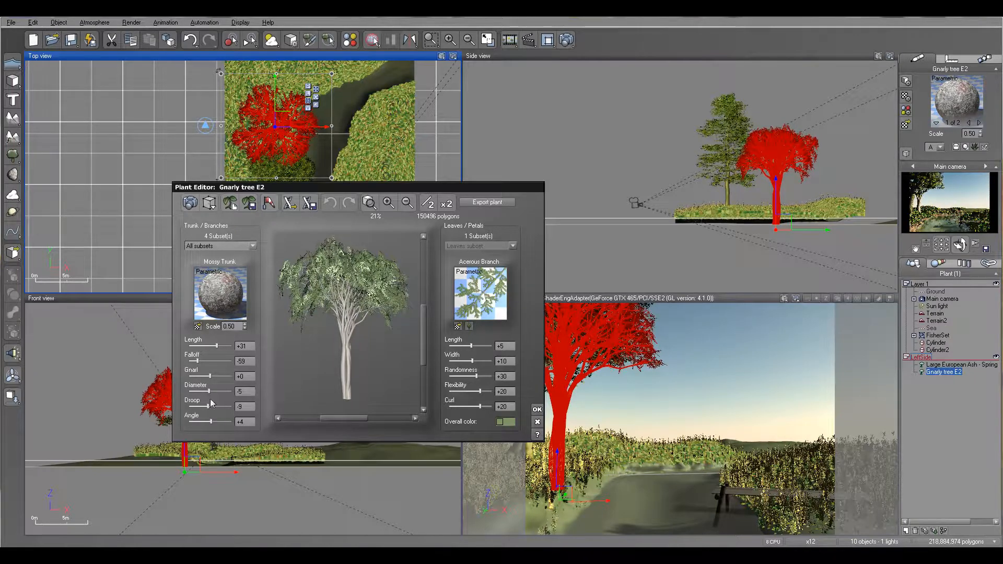
left_click_drag(210, 377, 214, 377)
left_click_drag(208, 407, 215, 423)
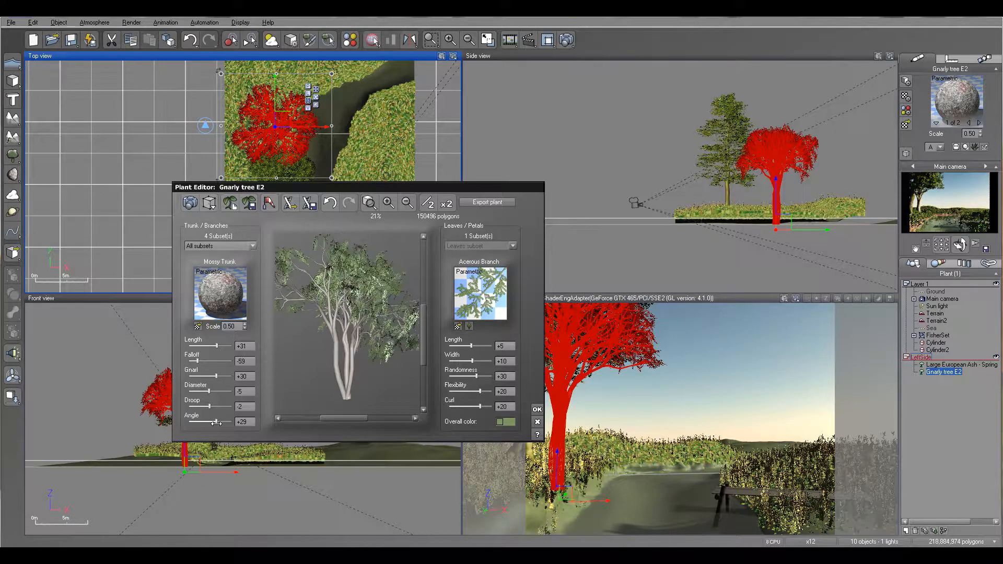
left_click(538, 410)
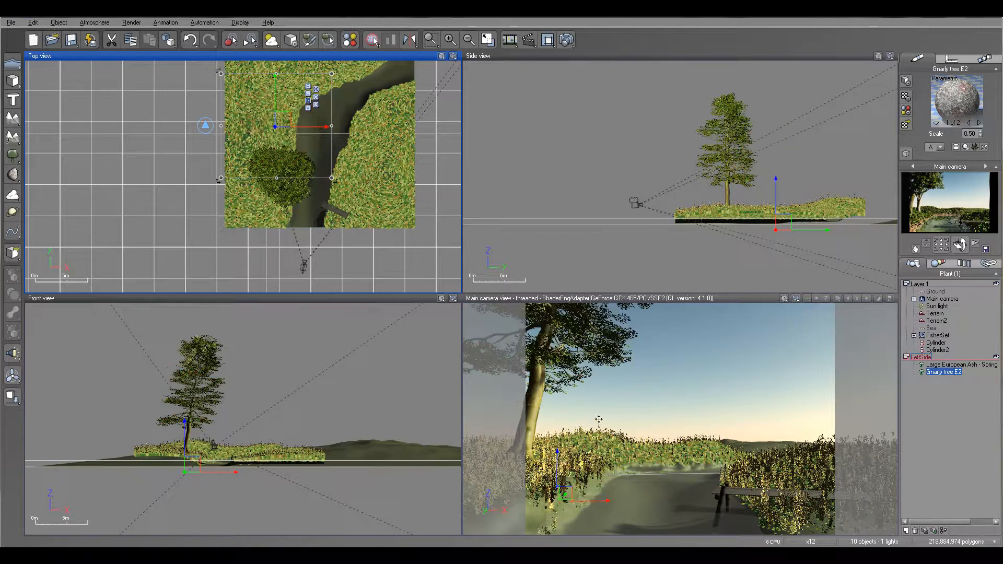
Raise the edited gnarly tree onto the left bank, tilt it slightly toward the river and fine-tune its position
left_click(189, 40)
key("ctrl+y")
left_click(712, 212)
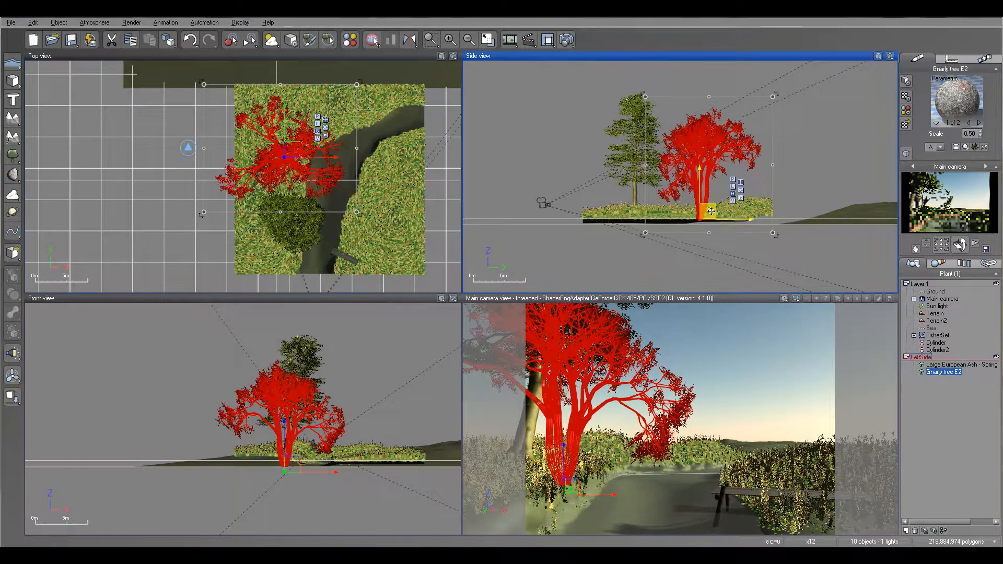
left_click(294, 438)
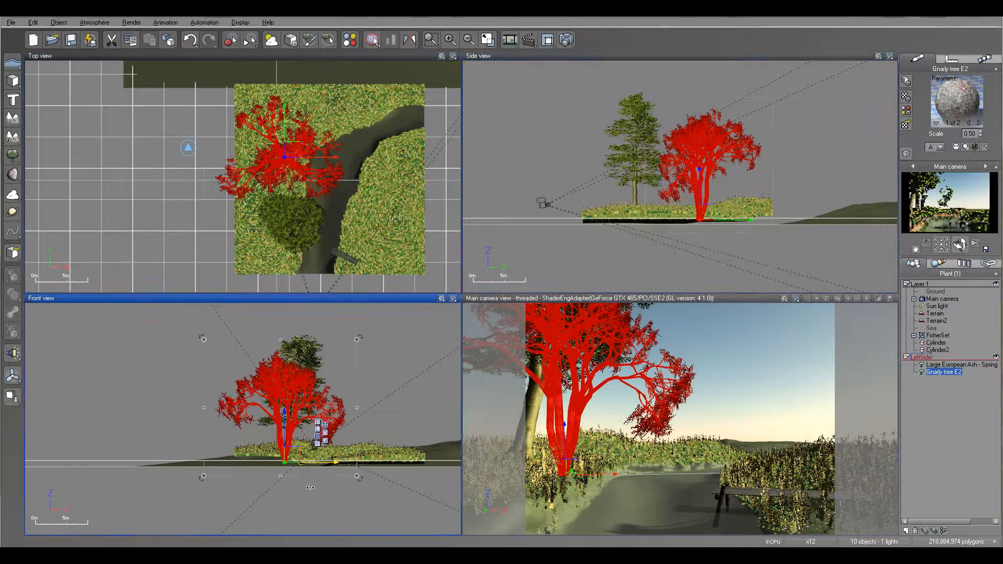
left_click_drag(360, 479, 369, 499)
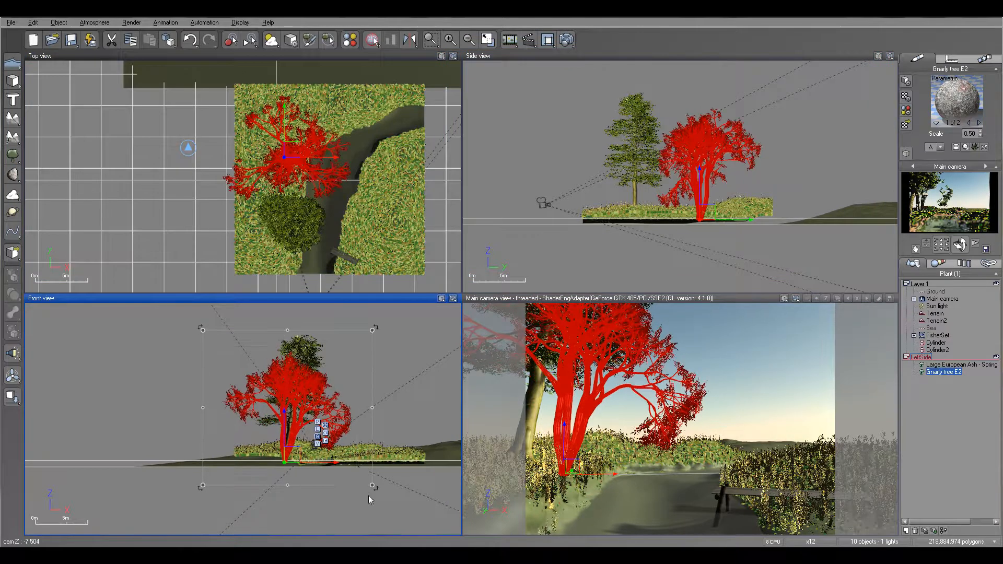
key("ctrl+z")
left_click_drag(287, 410, 287, 409)
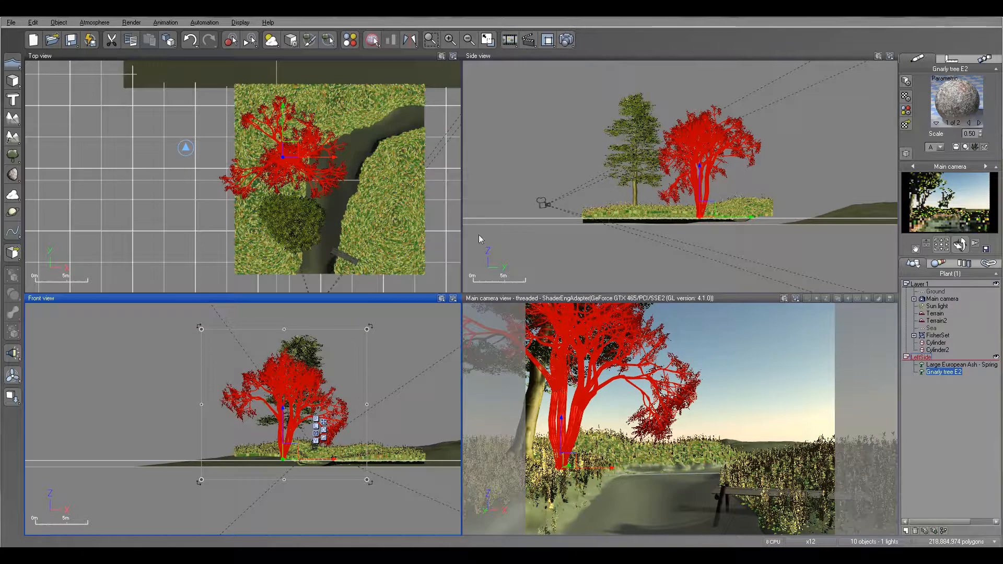
Duplicate the gnarly tree, rotate the copy and place it at the far river bend
left_click_drag(287, 156, 312, 110, "alt")
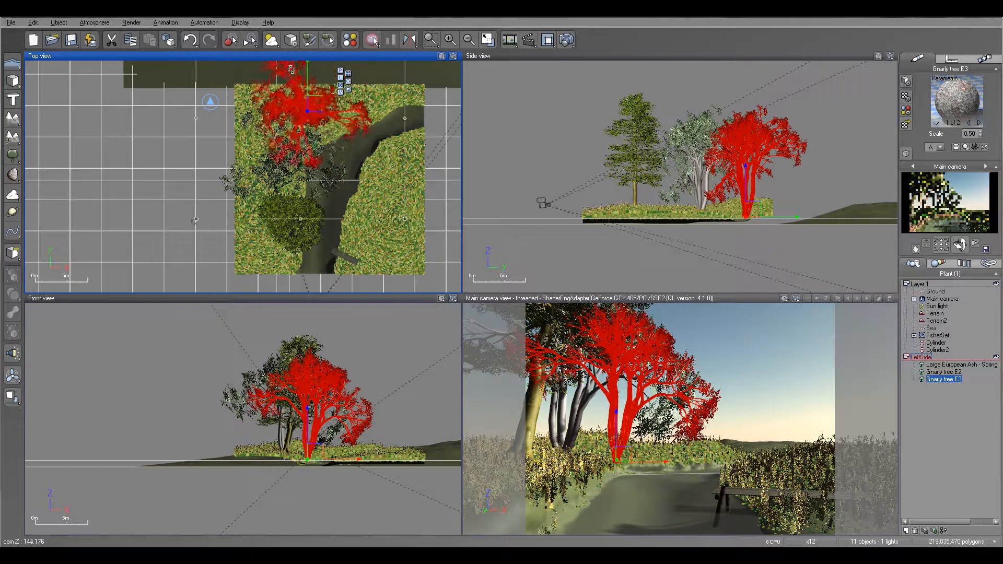
left_click(569, 103)
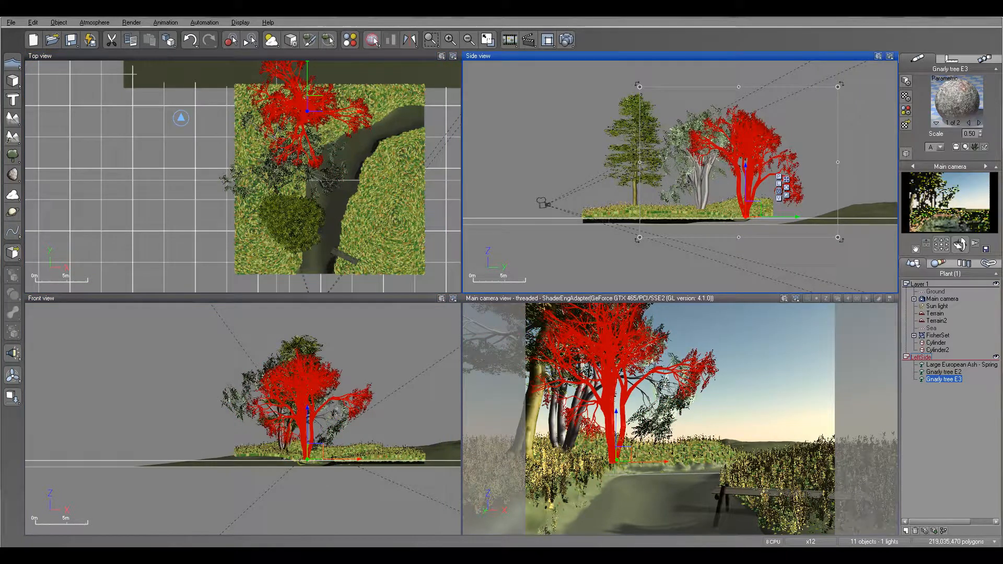
left_click_drag(317, 109, 375, 95)
Scale down the copied gnarly tree and shift it slightly farther back at the river bend
left_click(856, 86)
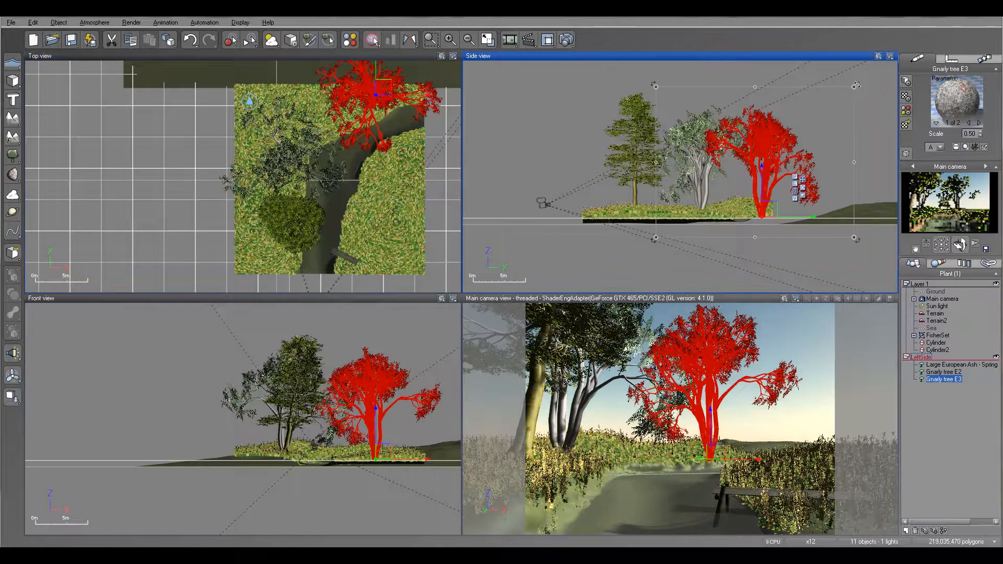
left_click_drag(856, 87, 814, 114)
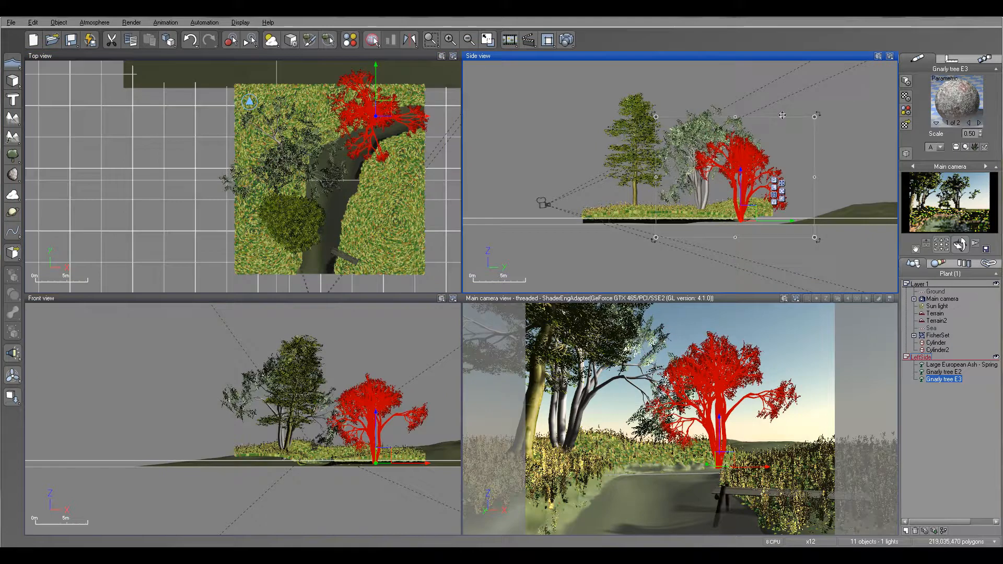
left_click_drag(377, 112, 376, 102)
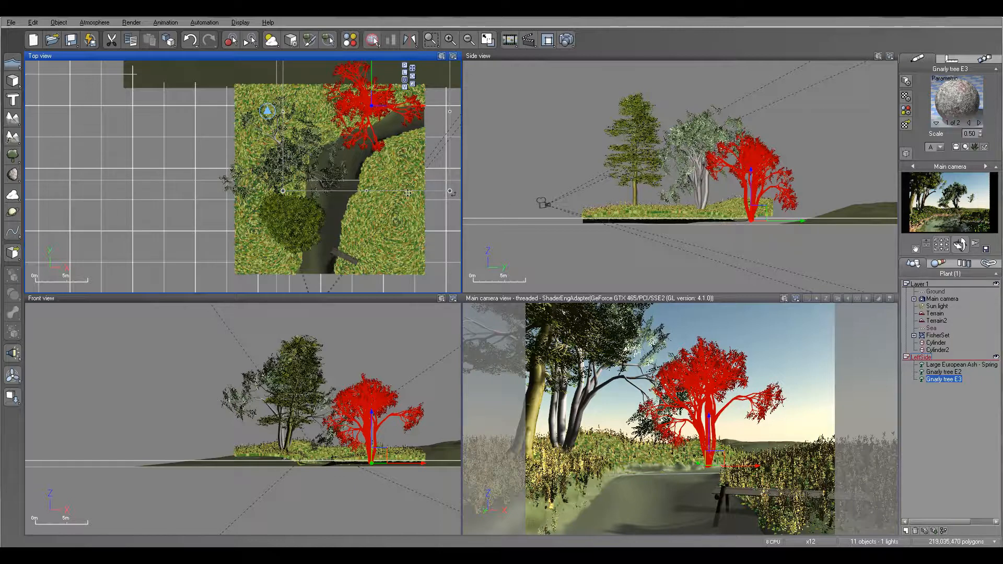
Add another gnarly tree, raise it to bank level and place it behind the left bank near the far river bend
left_click(12, 155)
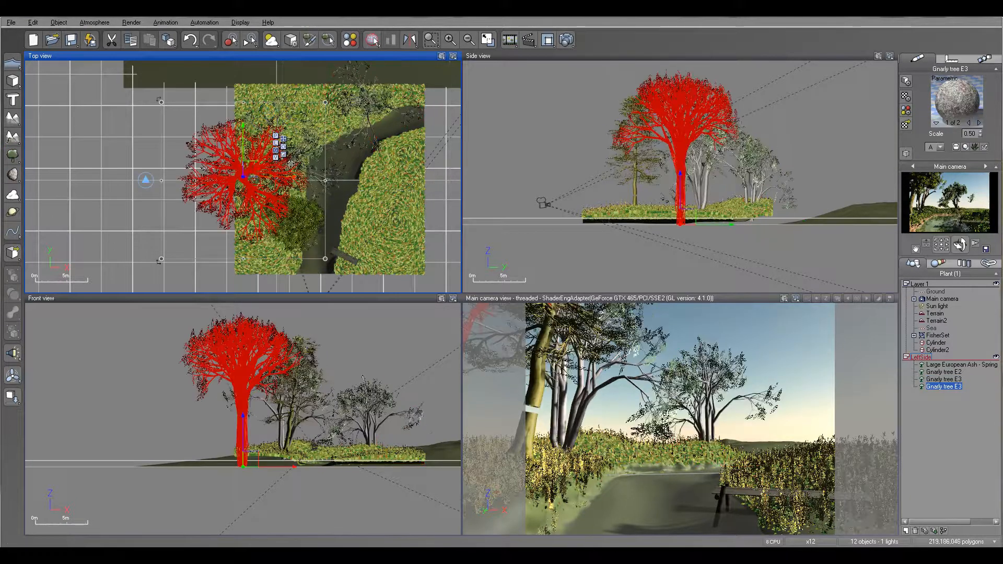
left_click_drag(243, 176, 319, 121)
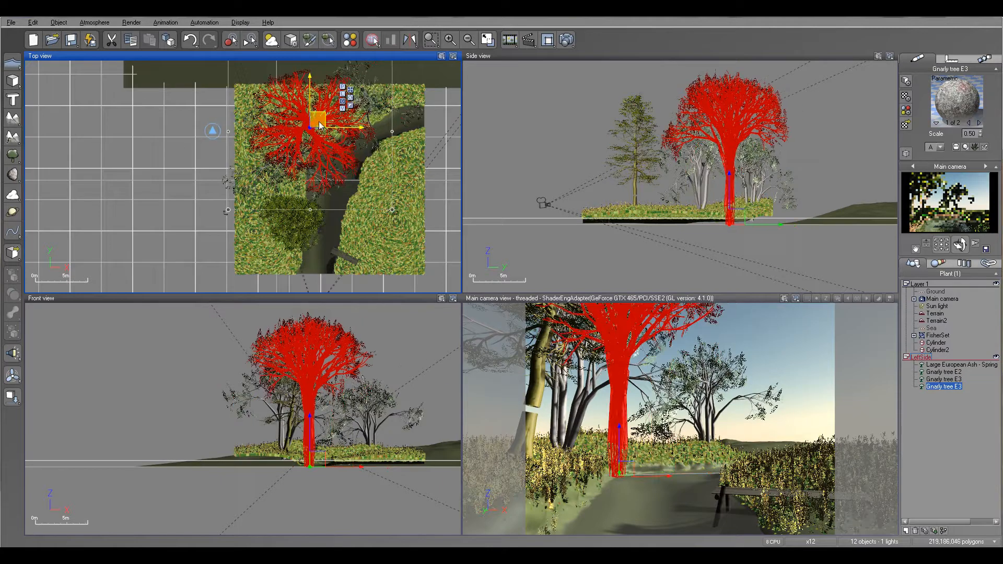
left_click_drag(743, 216, 743, 198)
left_click_drag(312, 124, 329, 93)
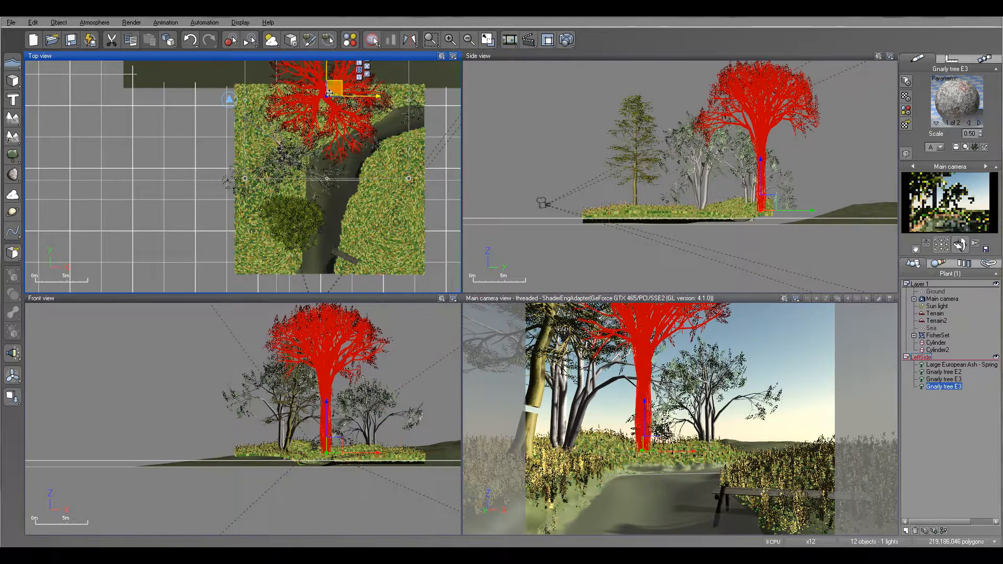
Add a Large European Ash - Summer Lushy Dark Green tree and move it onto the middle of the left bank
left_click(13, 155)
left_click(838, 250)
left_click(933, 366)
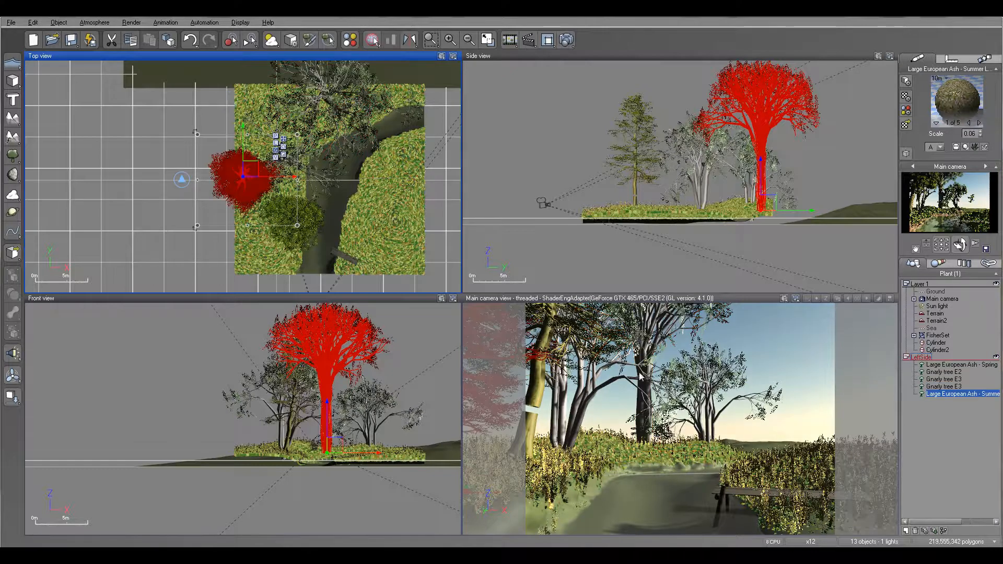
left_click_drag(252, 172, 287, 164)
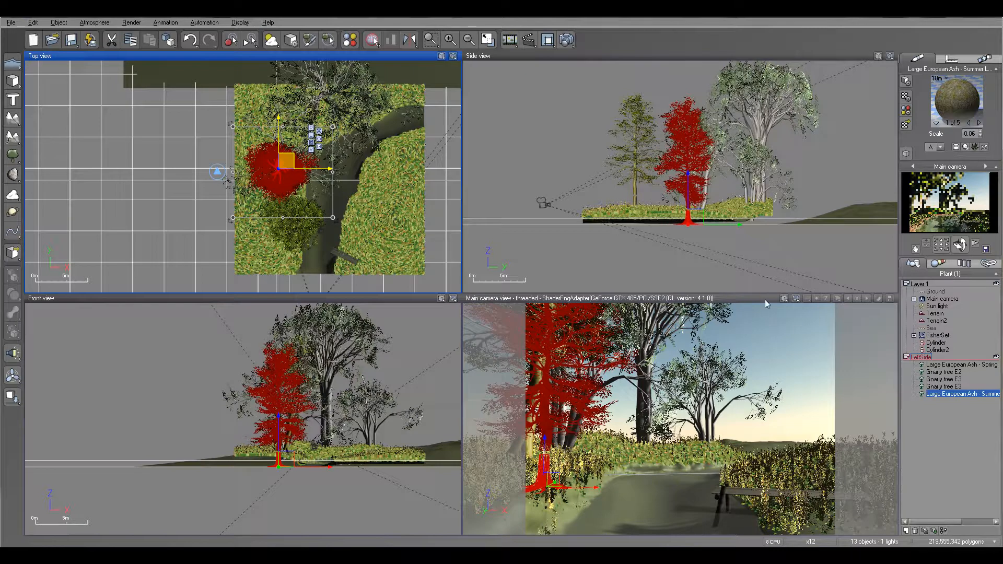
Shift the tallest gnarly tree slightly away from the river bend, toward the other left-bank trees
left_click(943, 387)
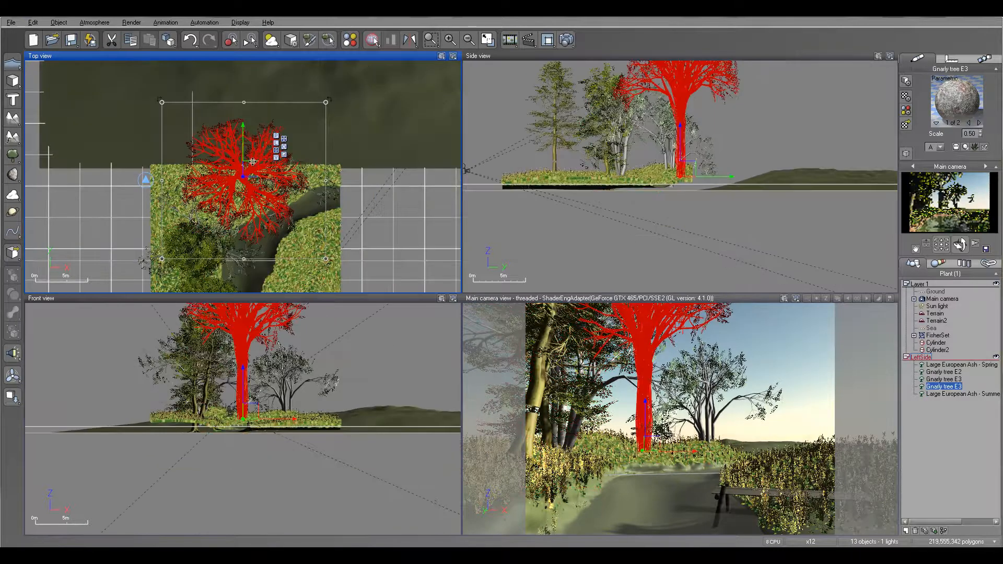
left_click_drag(230, 169, 234, 174)
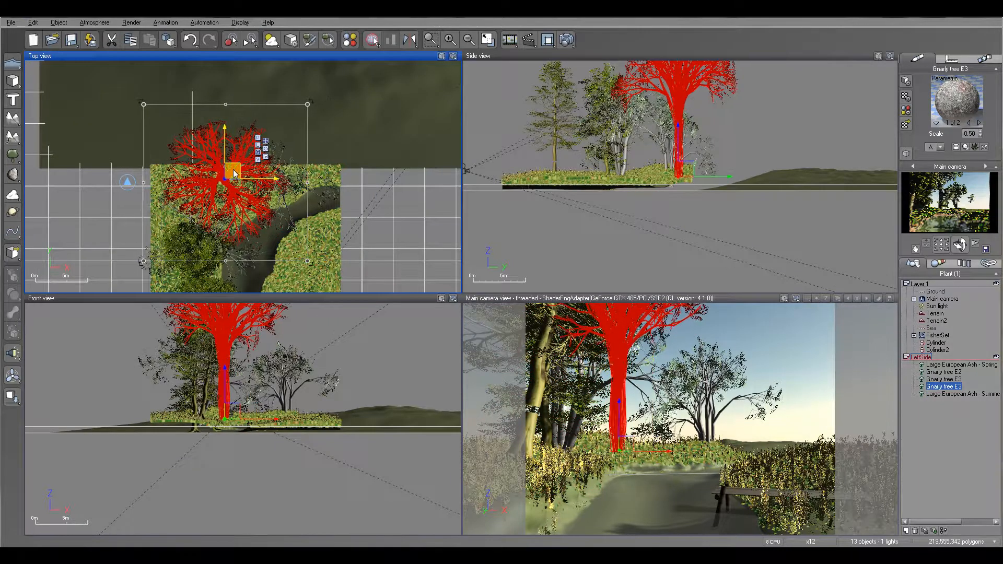
Add a Large European Ash - Summer Sparse Foliage tree, raise it onto the left bank, tilt it toward the river and adjust its placement
right_click(14, 155)
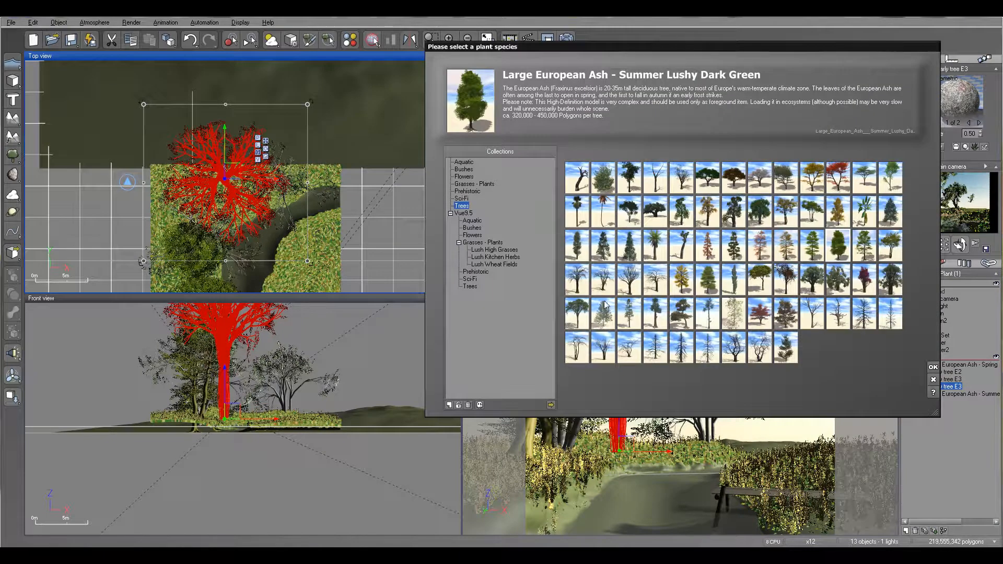
left_click(861, 252)
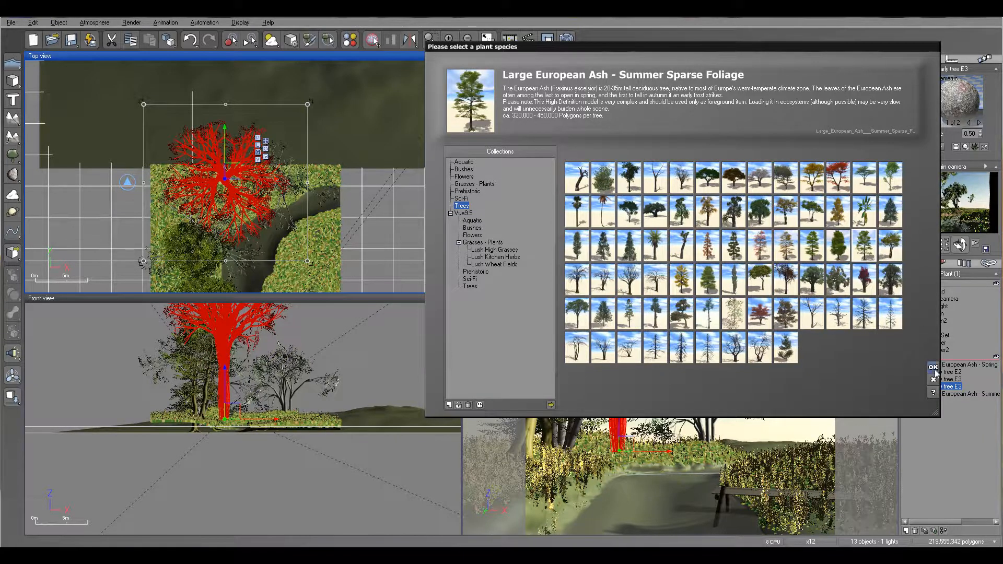
left_click(934, 368)
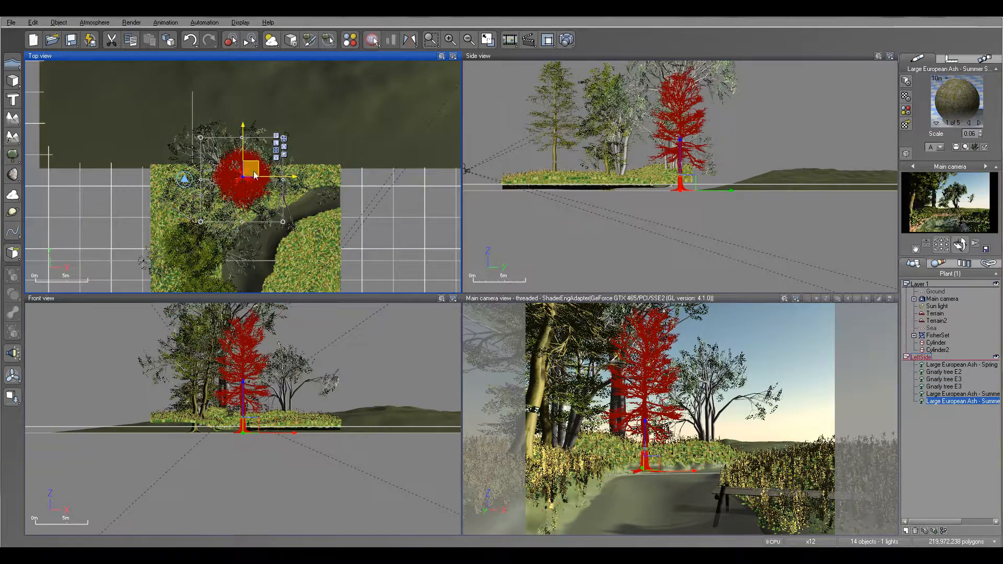
left_click_drag(684, 183, 675, 168)
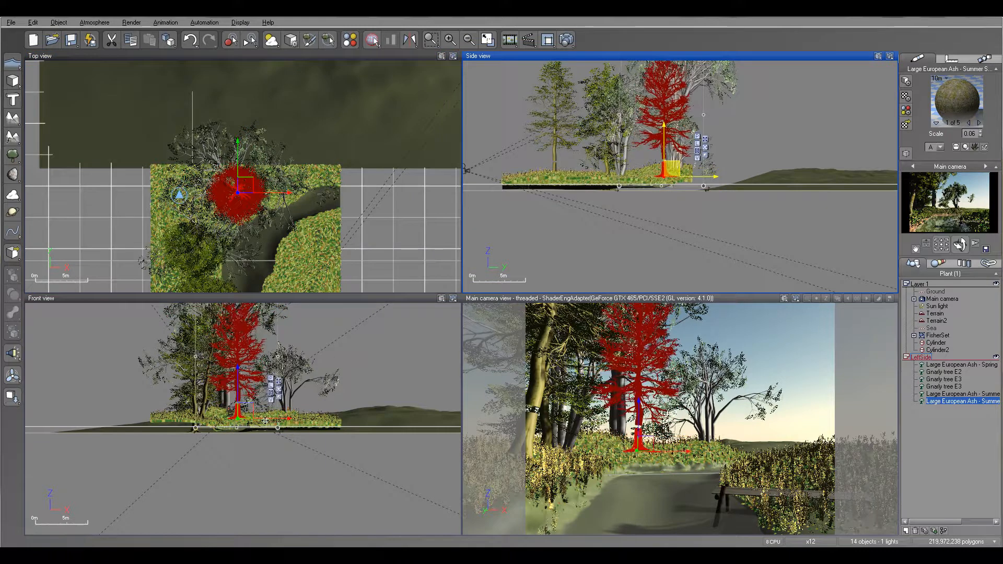
left_click_drag(289, 439, 279, 442)
left_click_drag(246, 185, 240, 193)
left_click_drag(306, 248, 289, 276)
Render a test image of the scene with the default post-render options to check the new trees
left_click(566, 40)
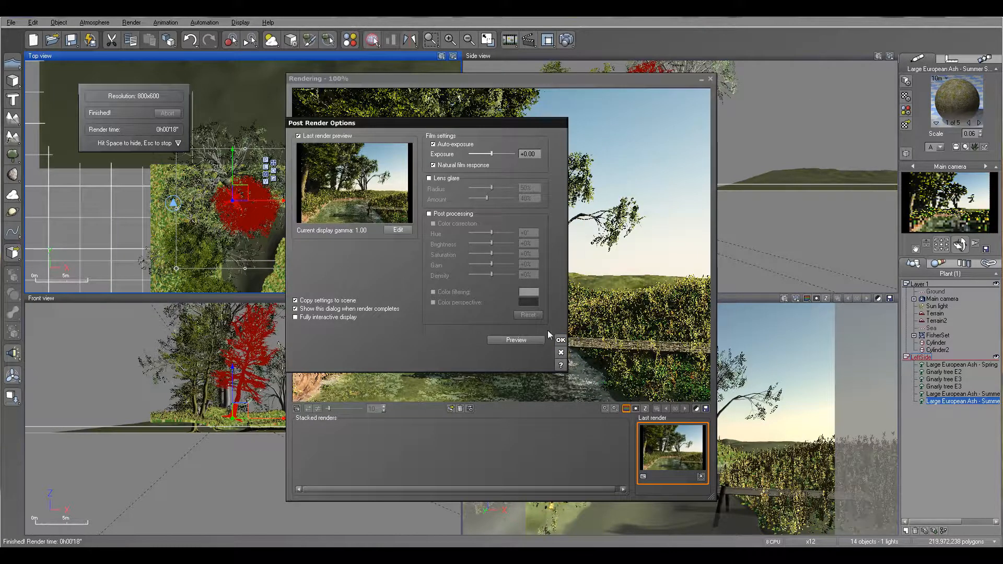
left_click(560, 340)
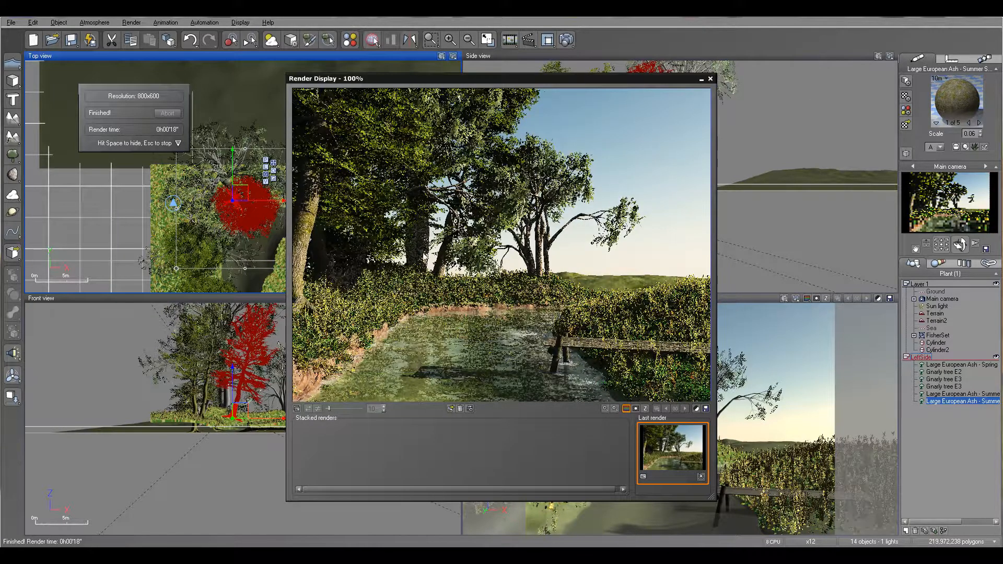
left_click(711, 78)
Add a second Large European Ash - Summer Lushy Dark Green tree at the far end of the left bank and sink its base below ground
right_click_drag(250, 208, 274, 135)
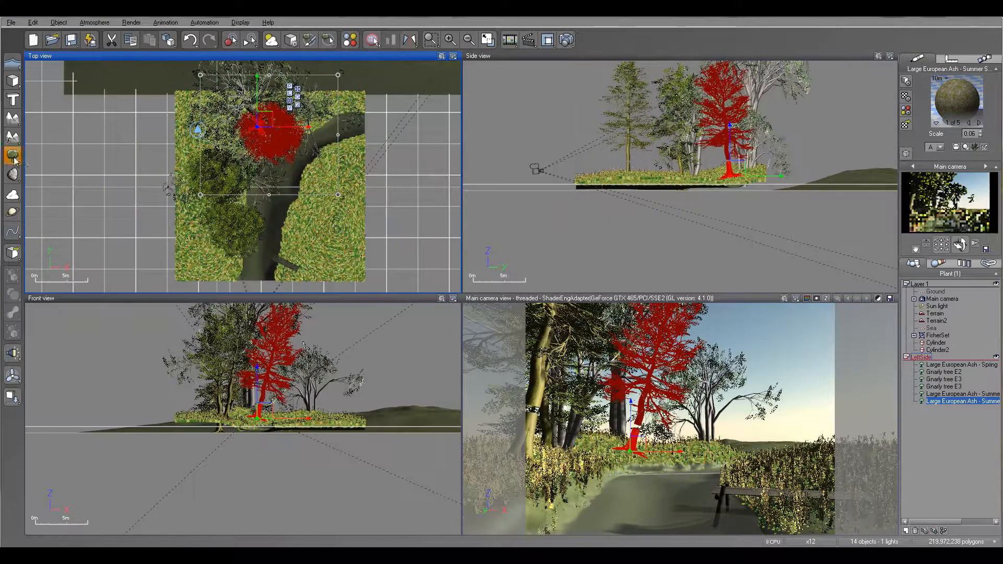
right_click(13, 156)
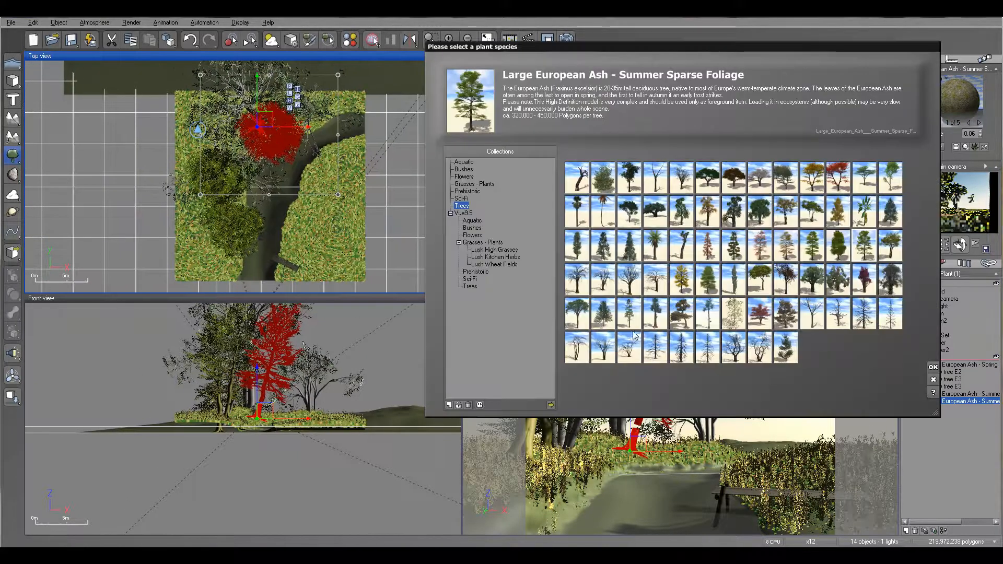
left_click(841, 255)
left_click(933, 367)
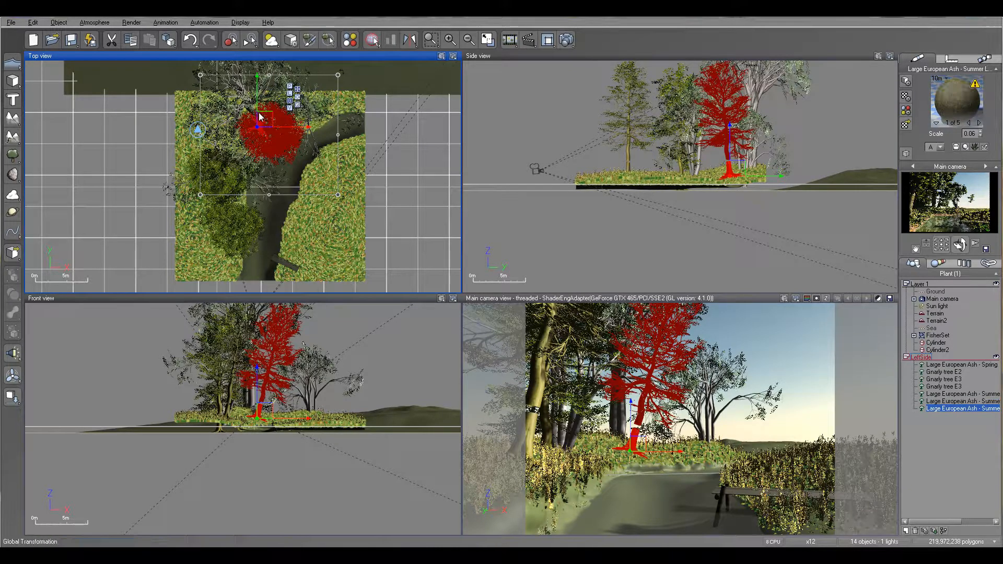
left_click_drag(251, 154, 267, 95)
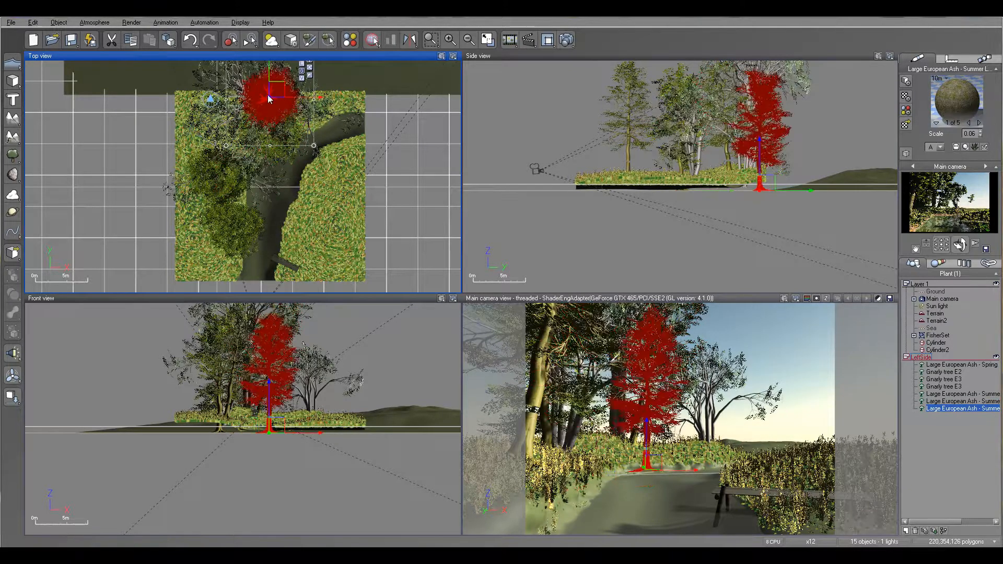
left_click_drag(771, 141, 771, 148)
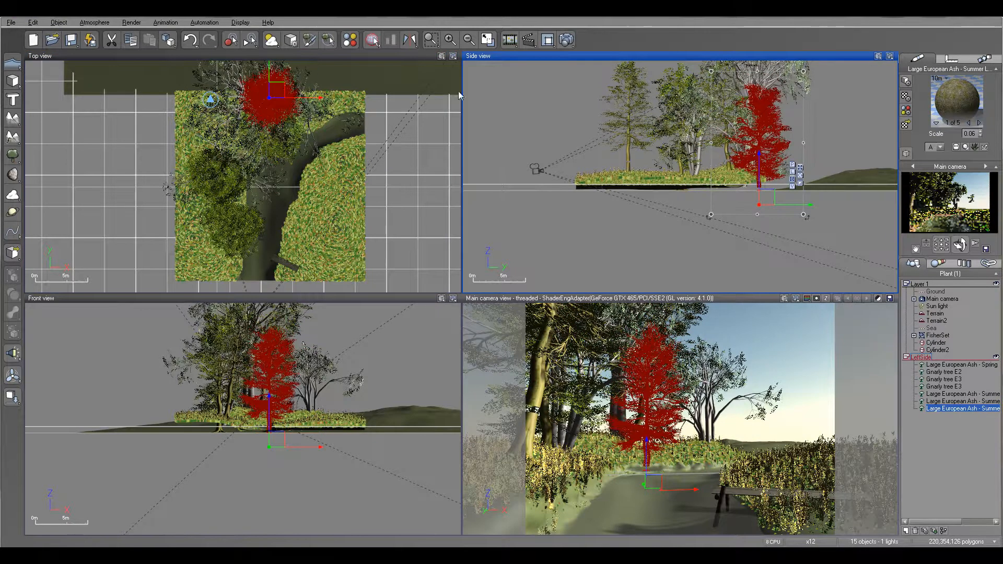
left_click_drag(276, 90, 287, 87)
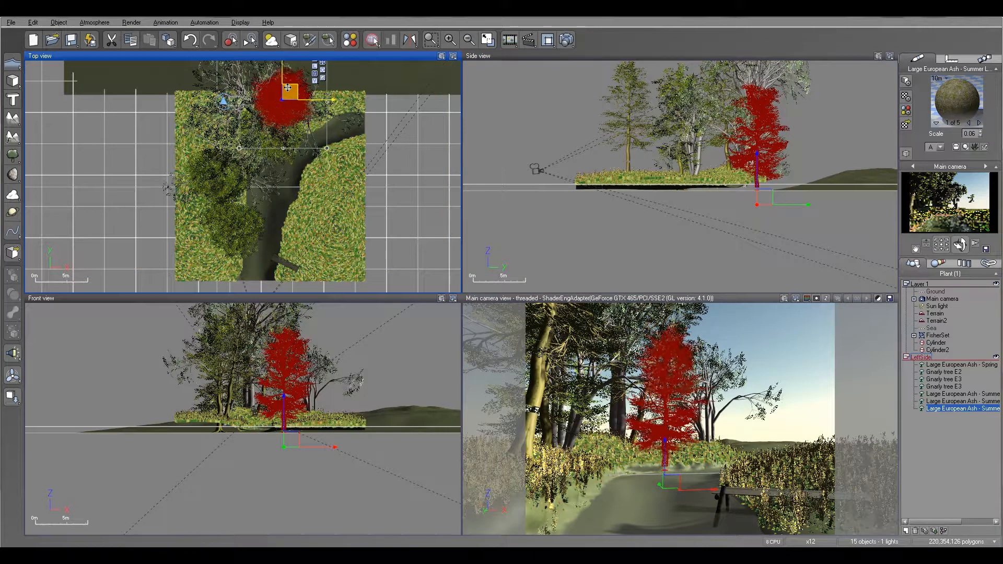
Add a Large European Ash - Autumn Yellow tree and position it midway along the left bank near the river
left_click(12, 157)
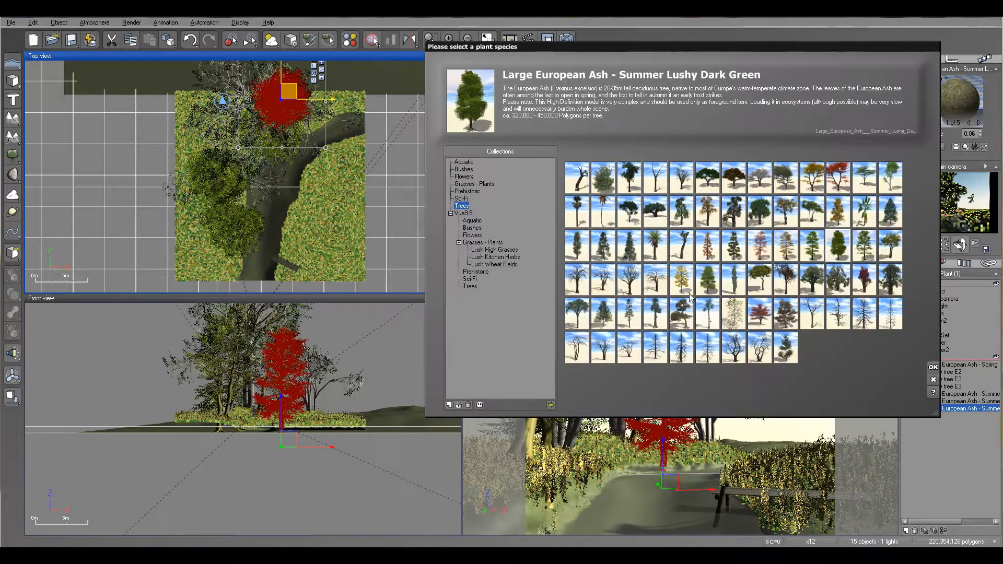
left_click(933, 368)
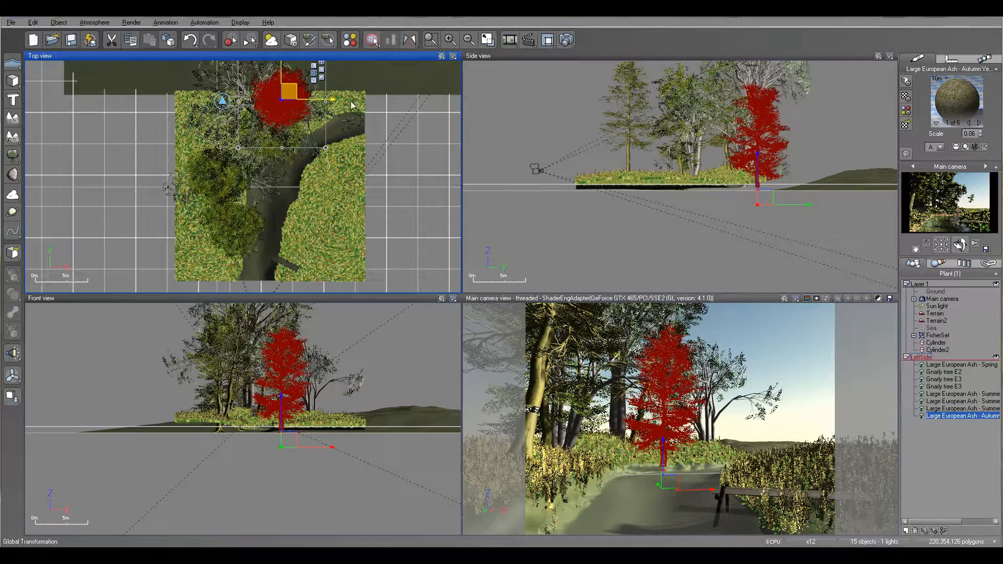
left_click_drag(289, 91, 260, 156)
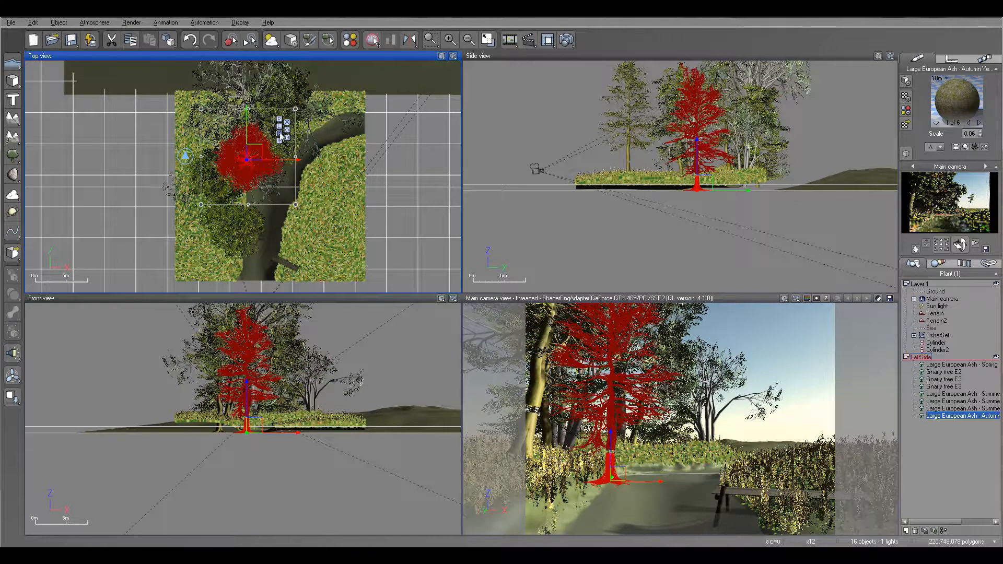
left_click_drag(251, 150, 251, 152)
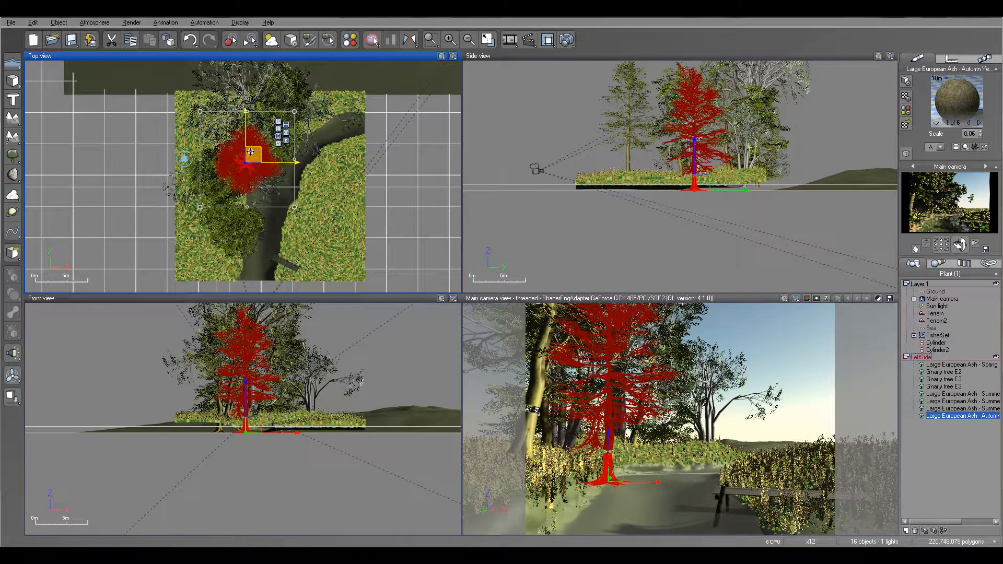
Add an Alder - Autumn tree at the left river edge and sink its trunk below ground level
left_click(12, 156)
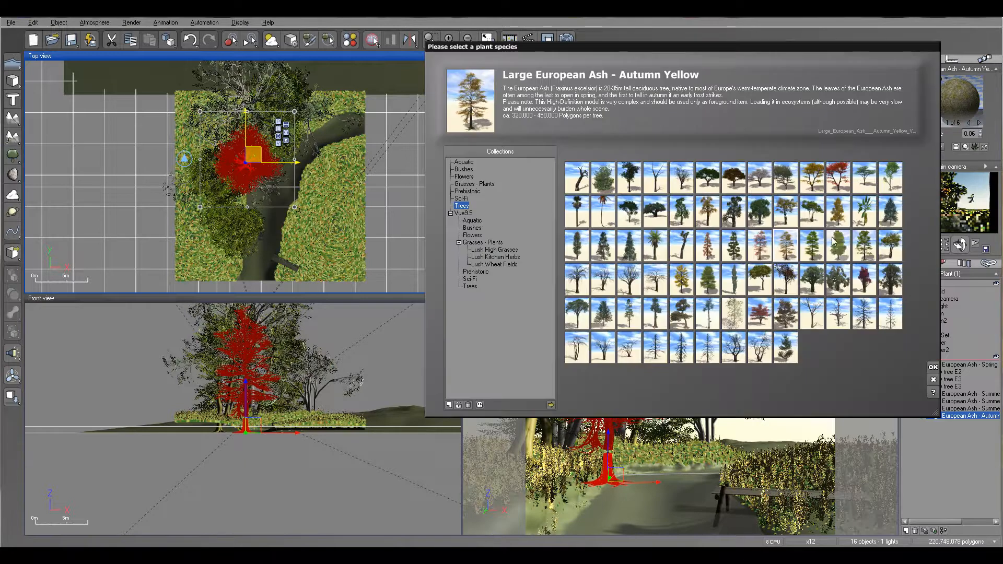
left_click(786, 214)
left_click(934, 367)
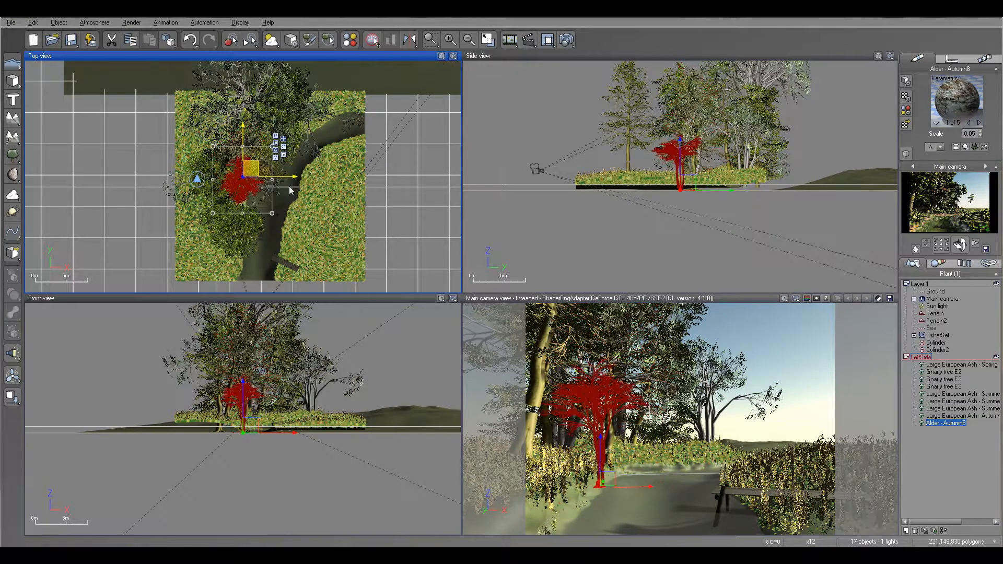
left_click_drag(251, 168, 258, 173)
left_click_drag(682, 151, 688, 201)
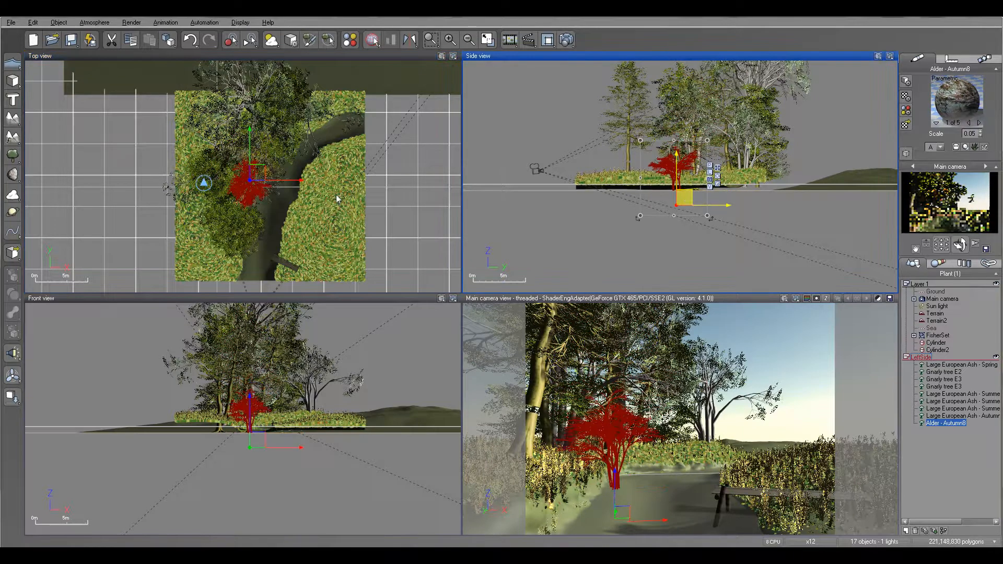
Tilt the autumn alder over the river and shift it back onto the nearer part of the left bank
left_click_drag(256, 185, 250, 182)
left_click_drag(263, 452, 270, 471)
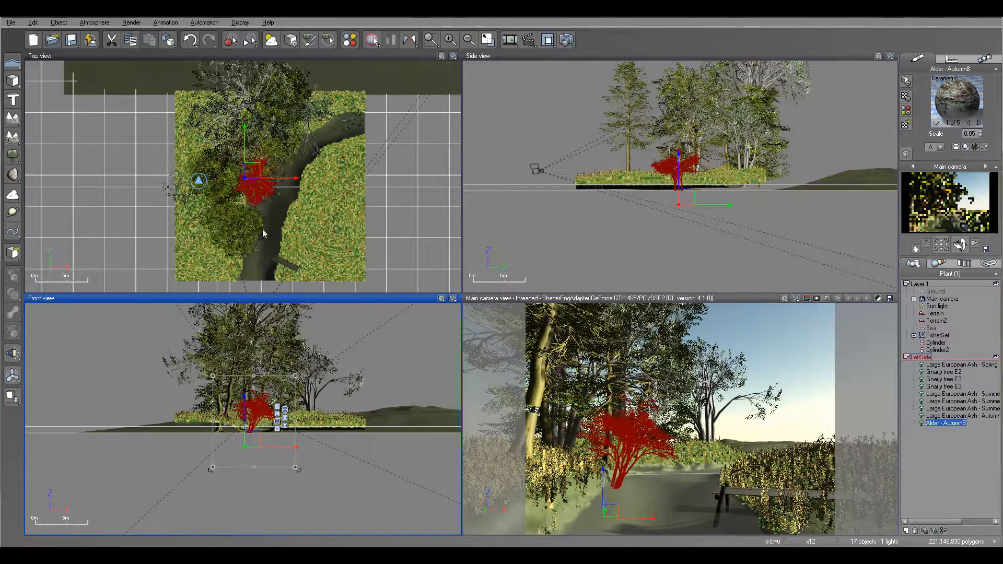
left_click_drag(253, 172, 244, 181)
left_click(674, 198)
left_click_drag(674, 198, 675, 200)
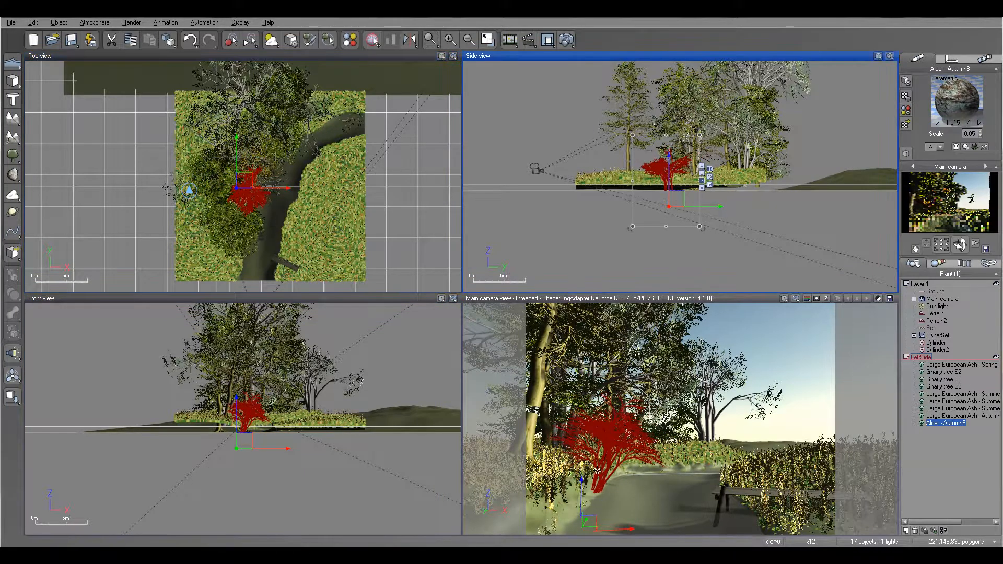
left_click_drag(254, 188, 244, 192)
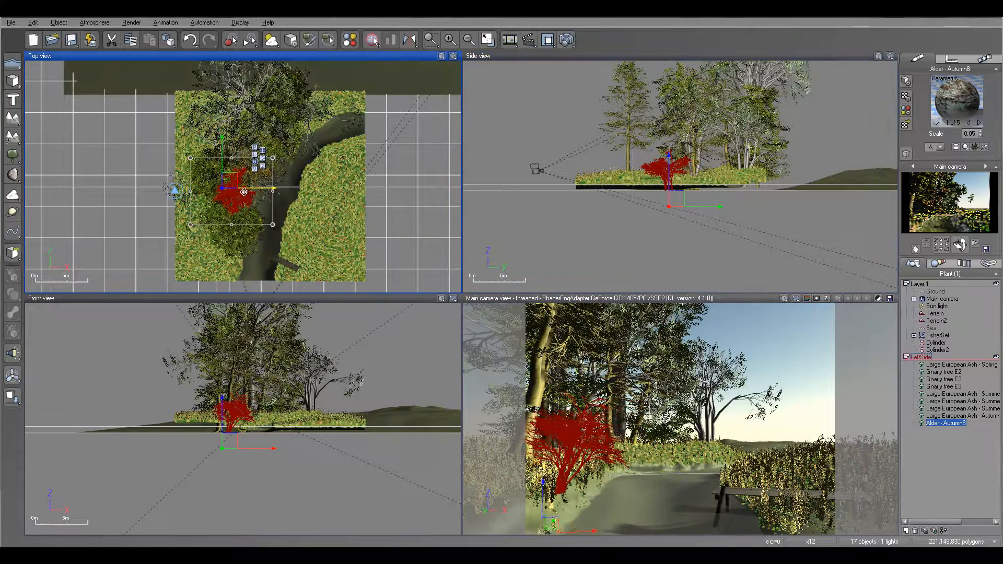
Render a test image of the scene to check the autumn ash and alder
left_click(566, 40)
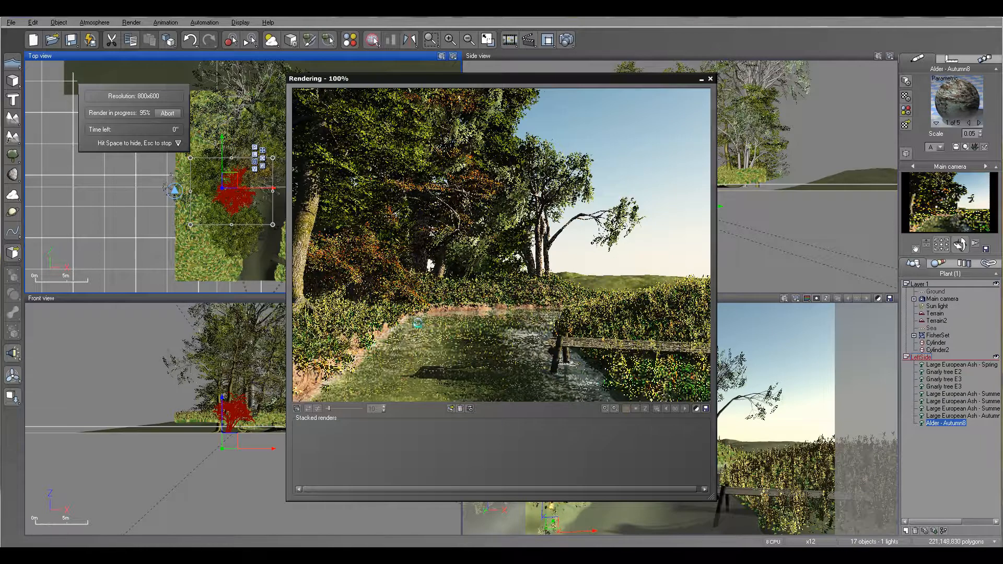
left_click(711, 76)
Add an Alder - Late Spring tree to the left bank
left_click(11, 155)
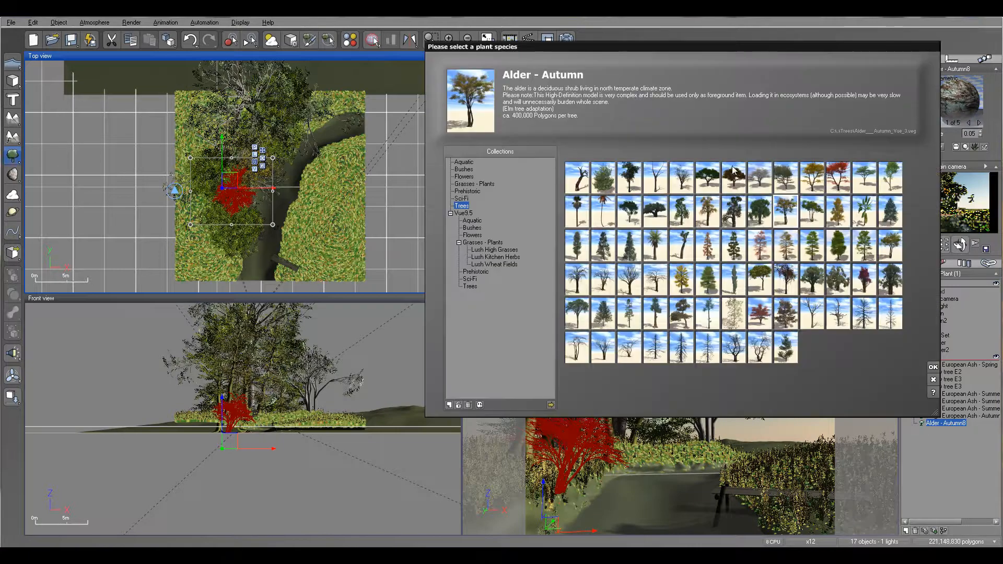
left_click(933, 367)
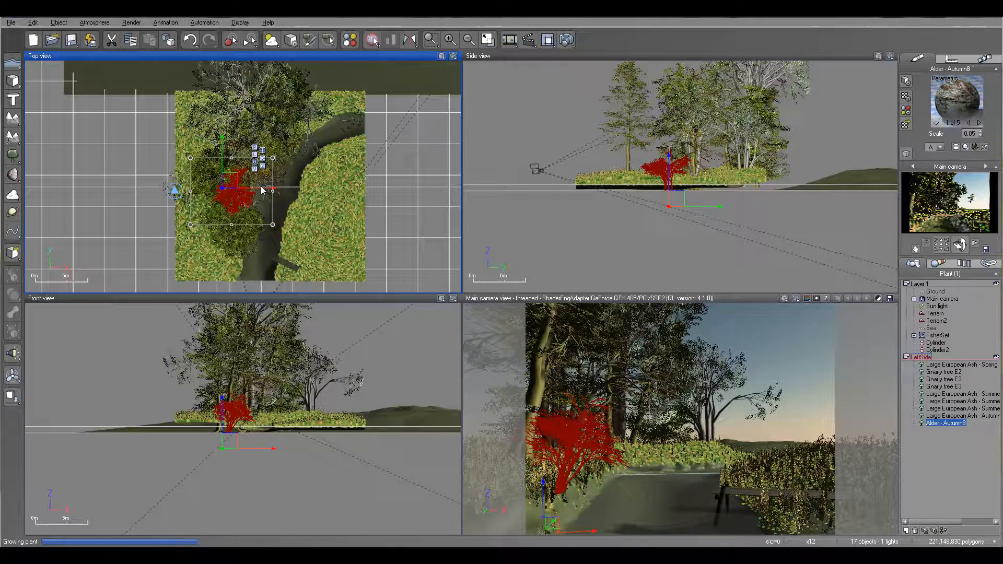
left_click(246, 192)
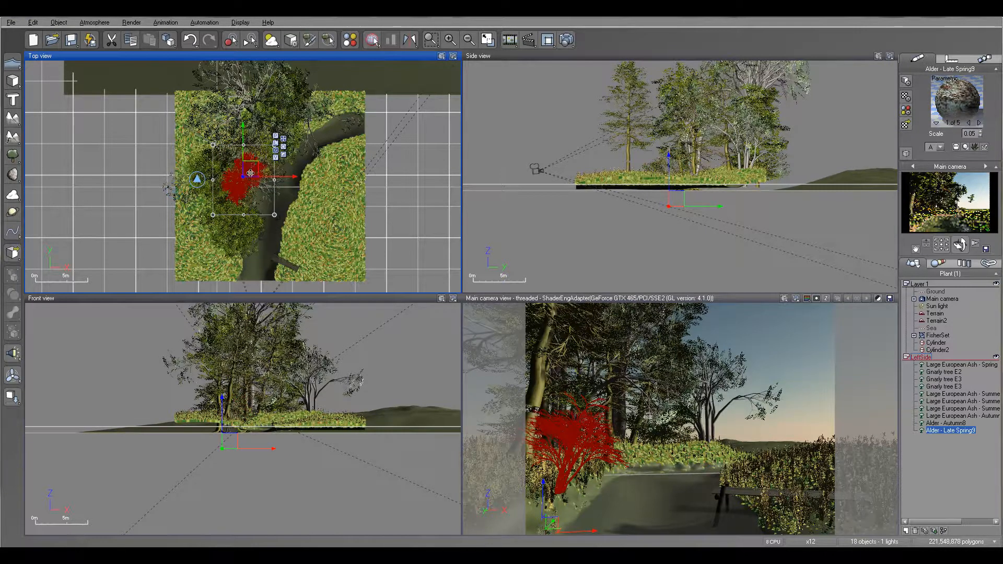
Set the branch gnarl and droop of the Alder - Late Spring tree to +30 in the Plant Editor
right_click(250, 172)
left_click(306, 372)
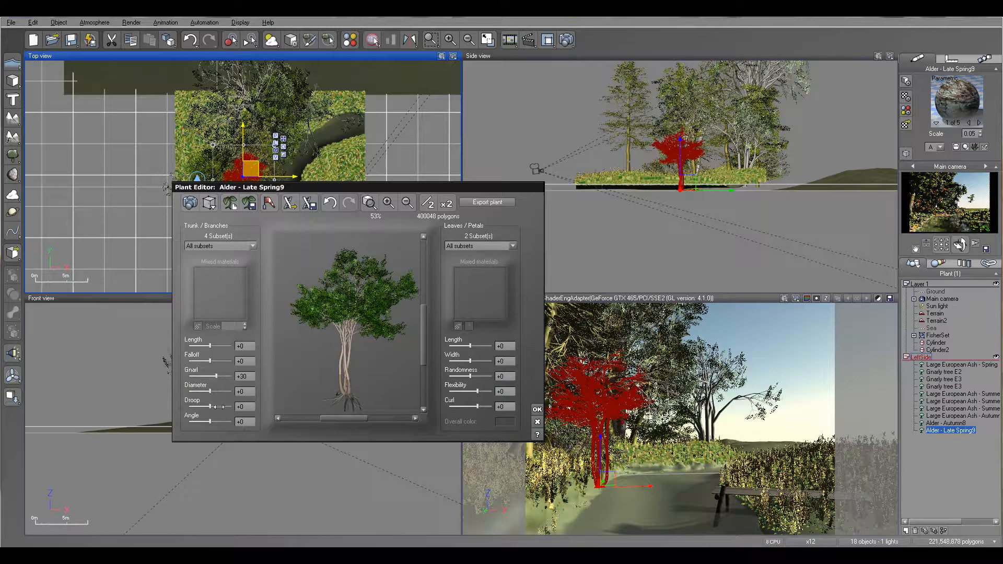
left_click_drag(320, 337, 277, 418)
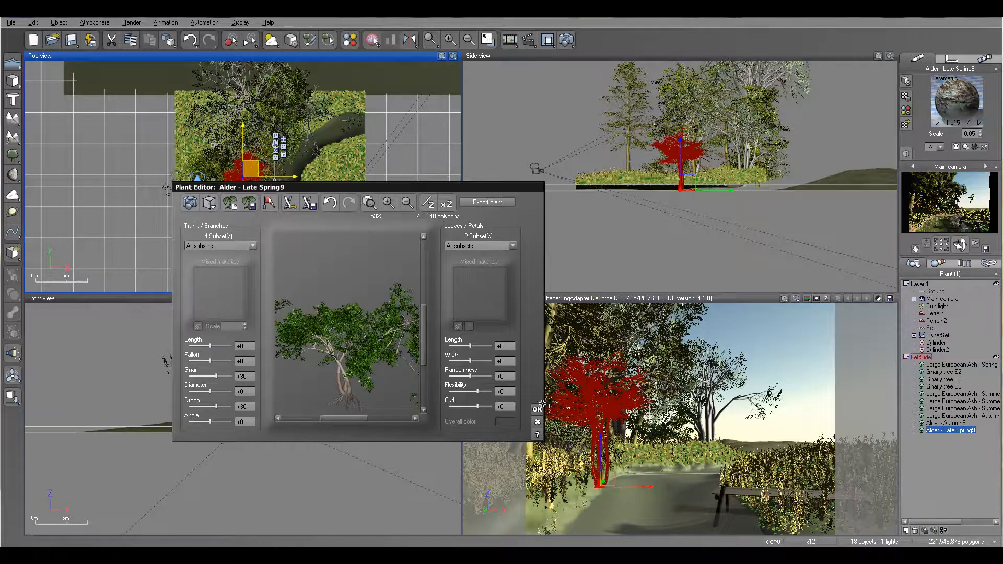
left_click(536, 410)
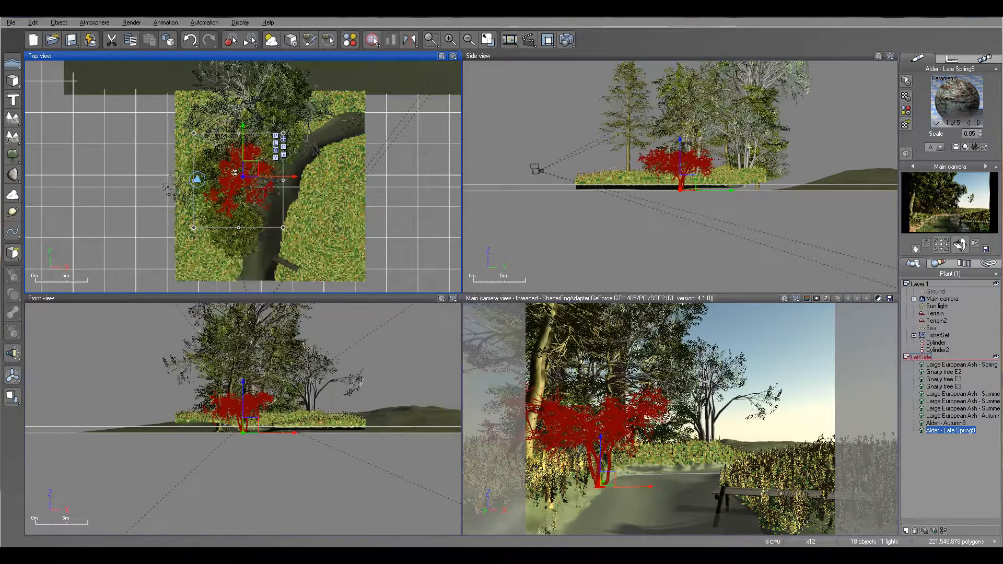
Move the late spring alder to the nearer part of the left bank and scale it down
left_click_drag(248, 170, 245, 211)
scroll(652, 168, "up", 2)
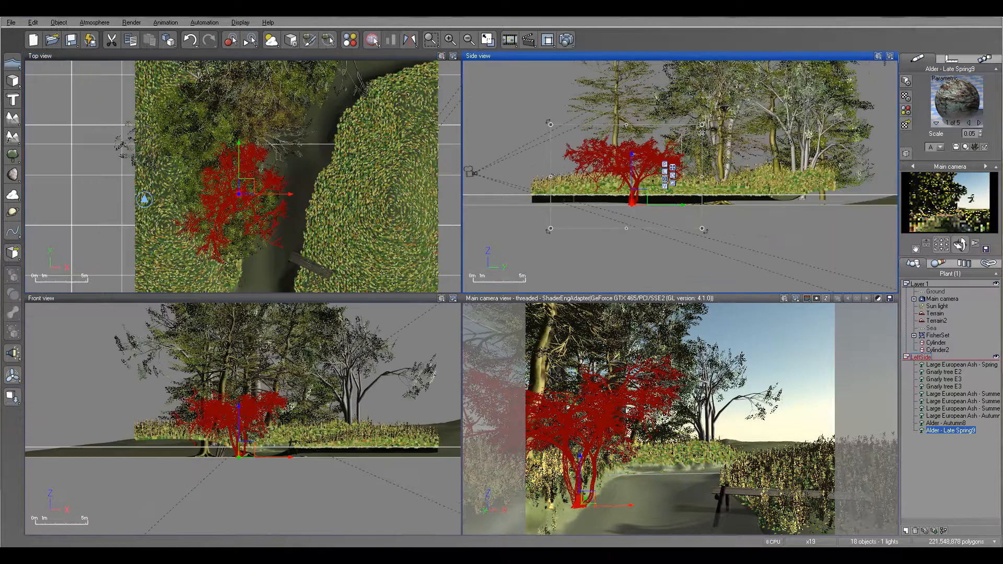
left_click_drag(702, 124, 667, 148)
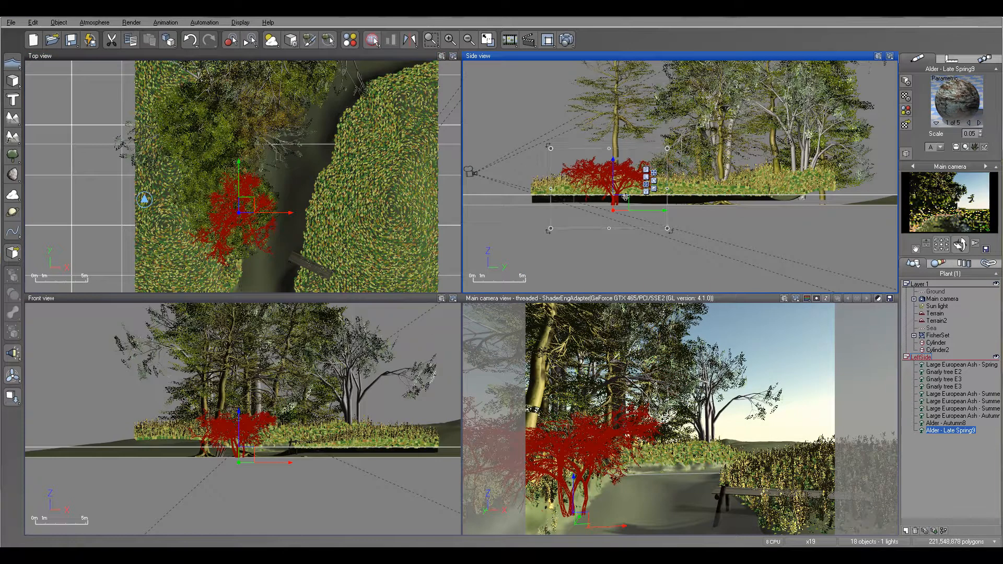
left_click(246, 213)
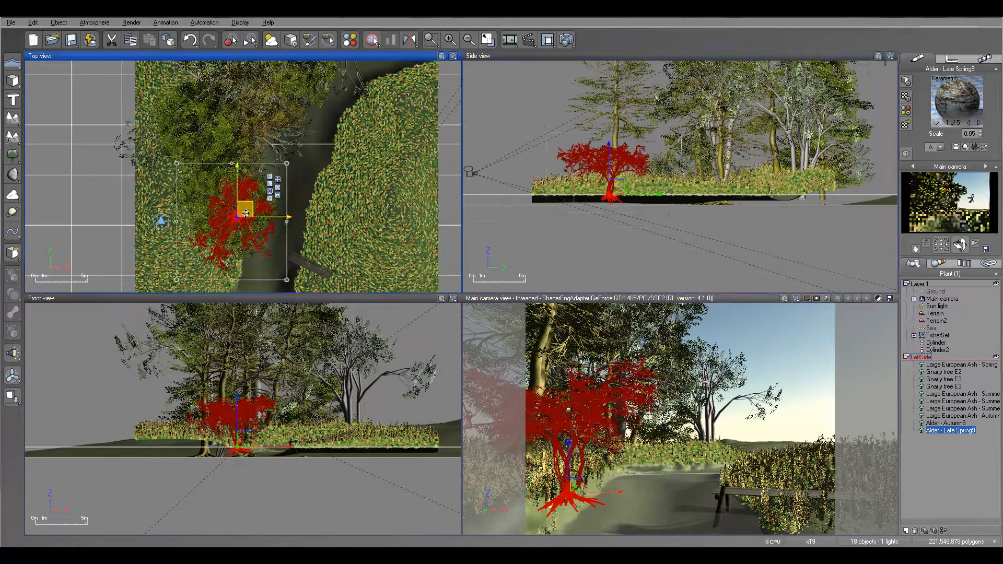
Rotate the late spring alder, shift it closer to the camera and shrink it to bush size
left_click_drag(287, 280, 312, 174)
left_click_drag(243, 211, 238, 227)
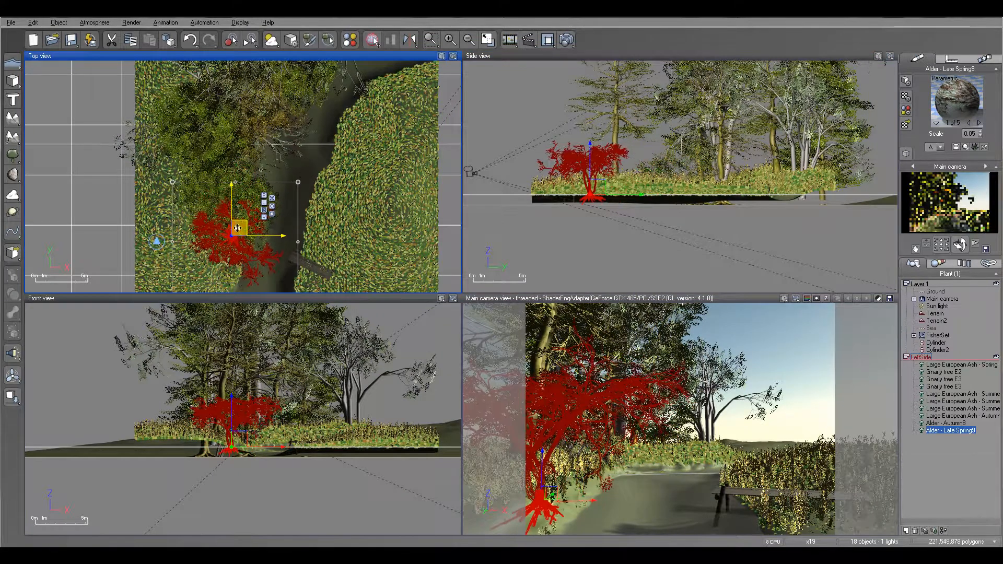
left_click_drag(641, 135, 615, 181)
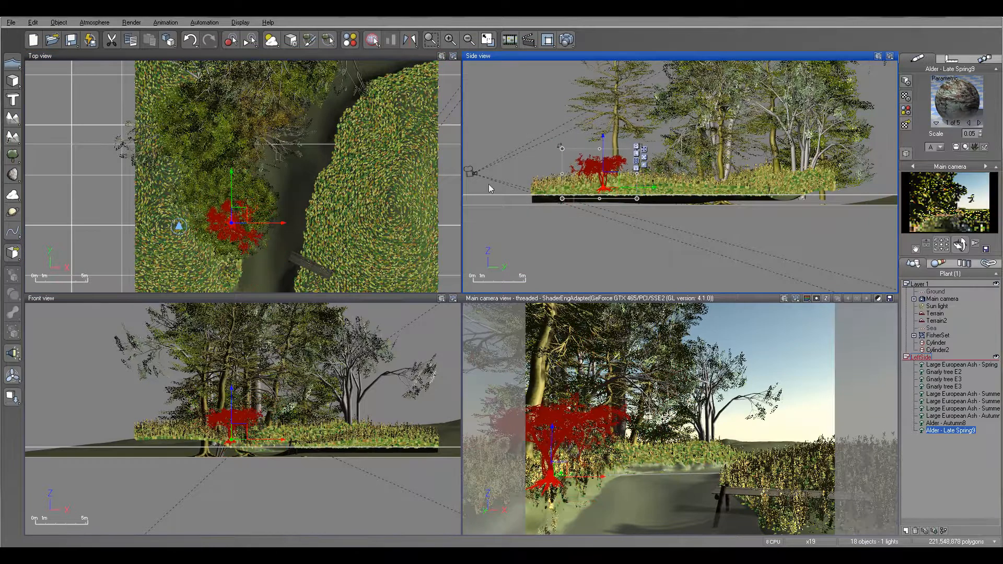
Place the shrunken alder low on the near left riverbank and tilt it toward the water
left_click_drag(243, 203, 245, 238)
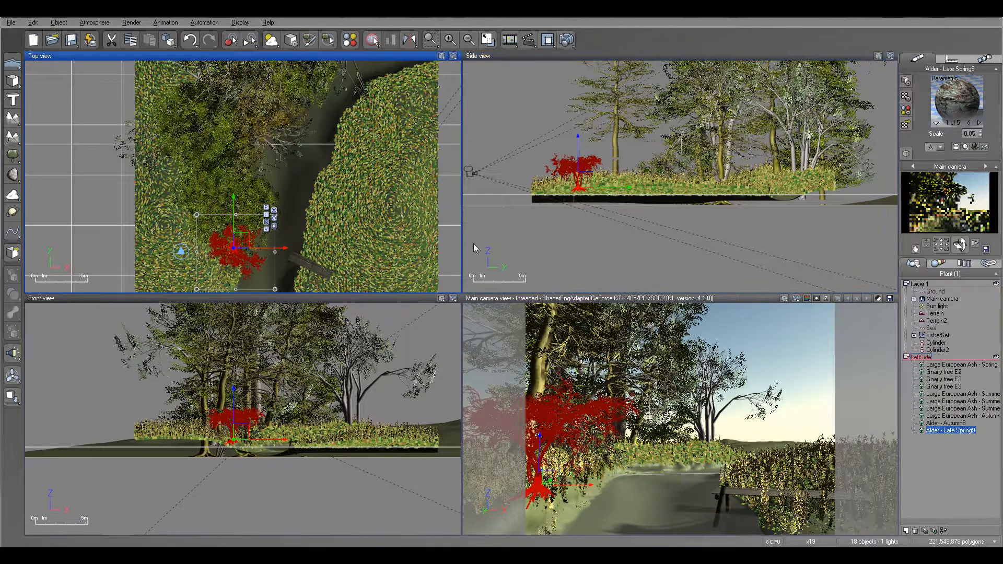
left_click_drag(578, 179, 588, 205)
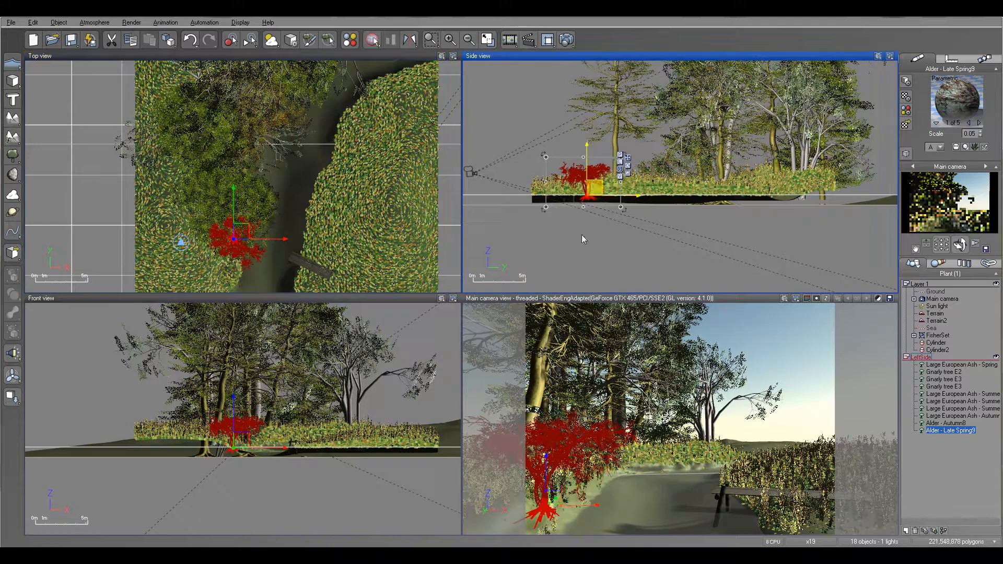
left_click_drag(241, 235, 233, 234)
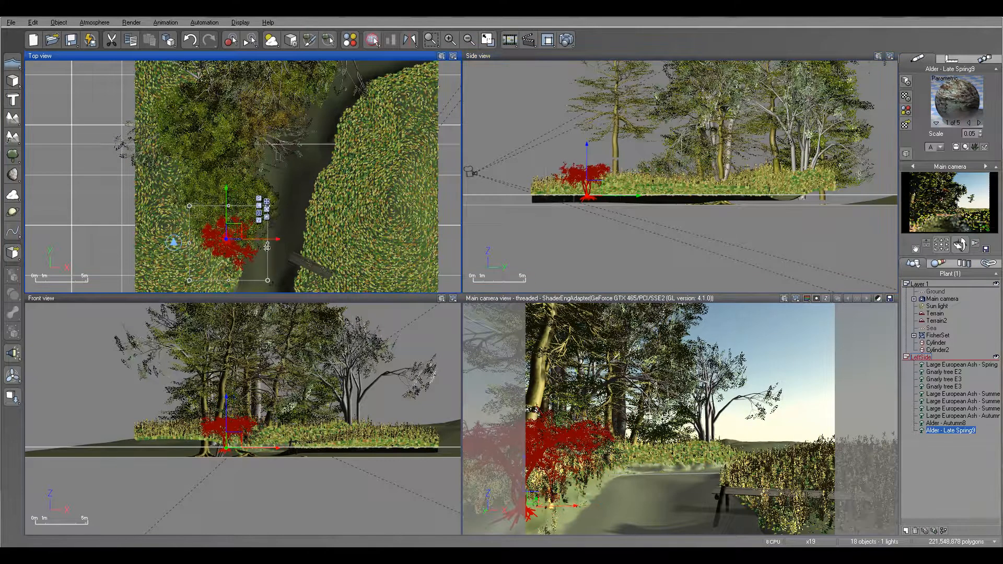
left_click(258, 463)
left_click_drag(271, 463, 266, 480)
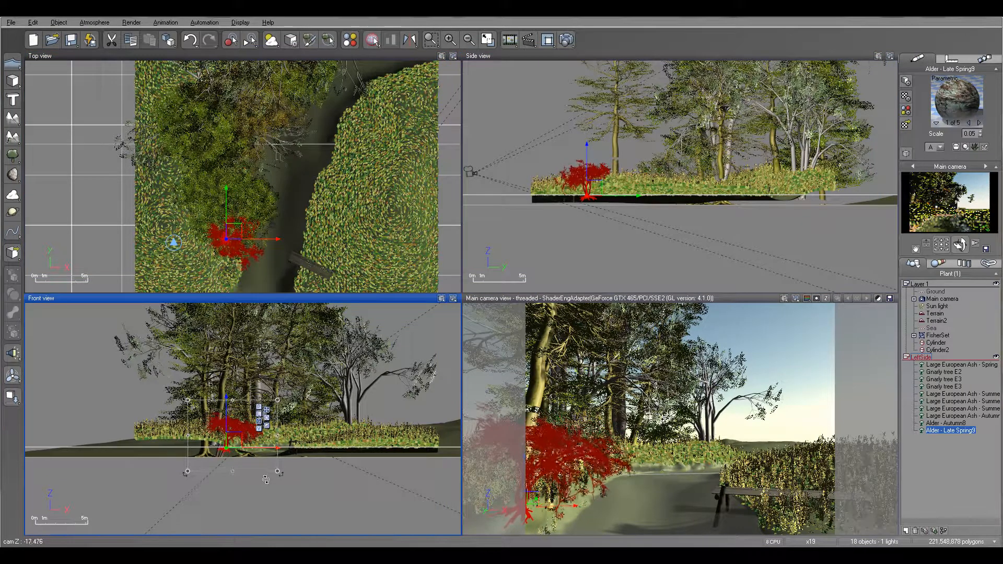
left_click_drag(234, 445, 230, 446)
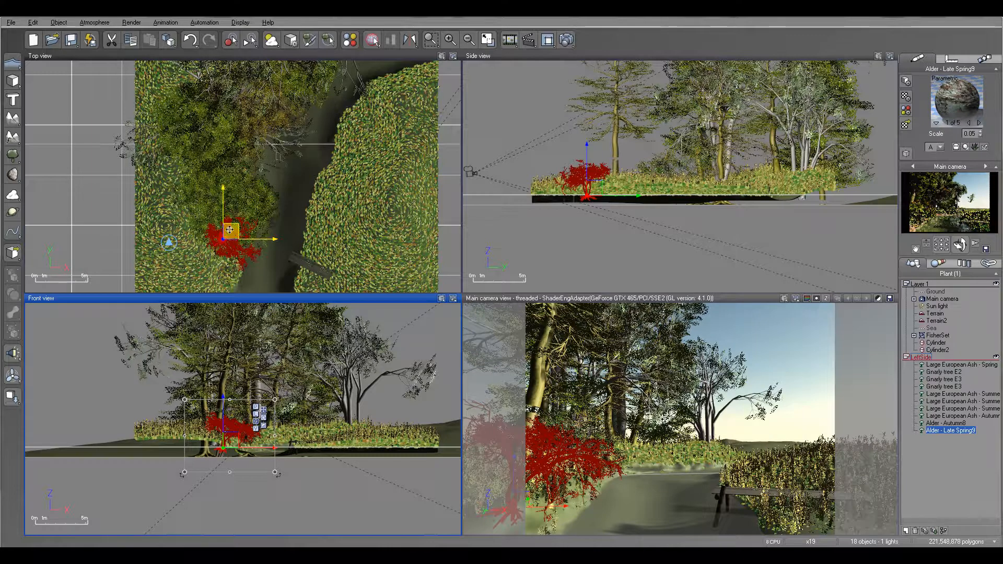
Duplicate the late spring alder farther up the left bank and rotate the copy
left_click_drag(230, 230, 252, 112, "alt")
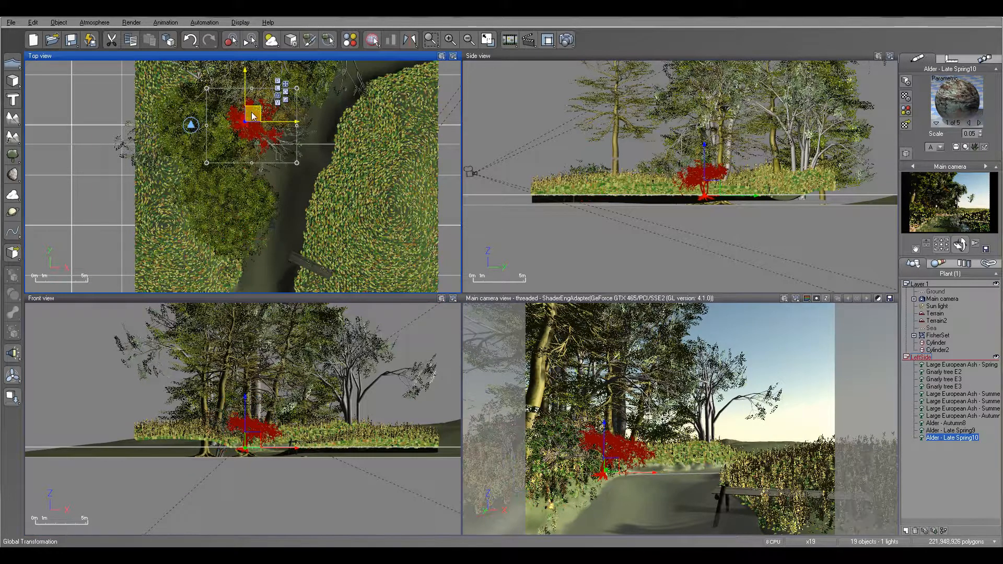
left_click_drag(300, 165, 230, 226)
left_click_drag(251, 117, 274, 92)
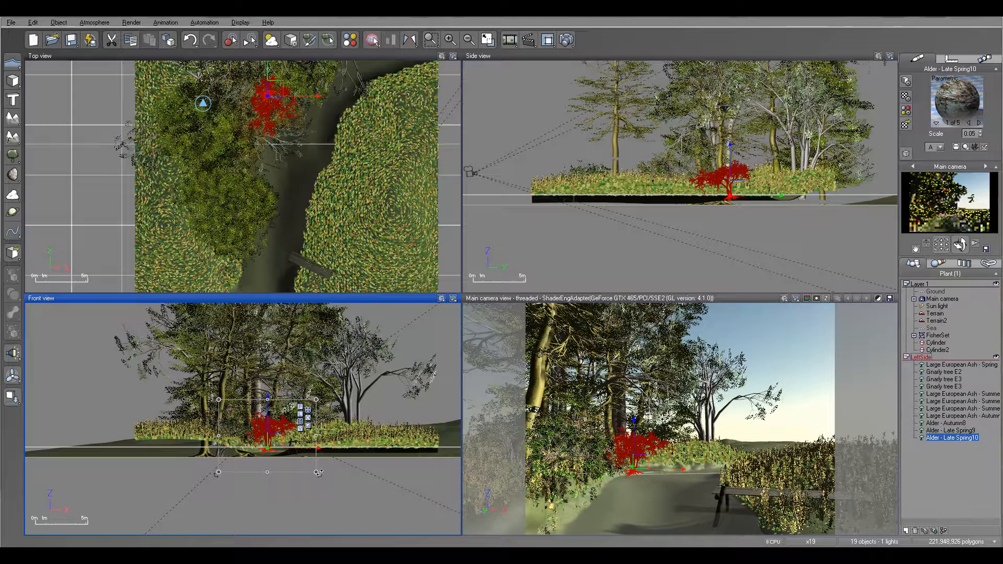
Tilt the copied alder toward the river and settle it at the bank edge
left_click_drag(323, 477, 315, 487)
left_click_drag(280, 96, 275, 106)
left_click_drag(732, 189, 734, 195)
Render a test image of the scene to check the two late spring alders, and close the render
left_click(569, 40)
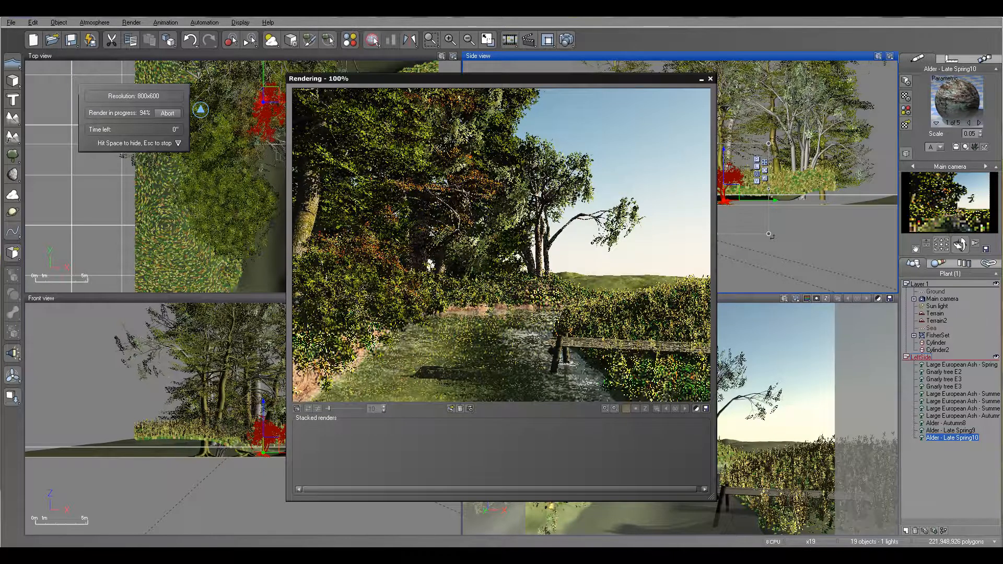
left_click(560, 340)
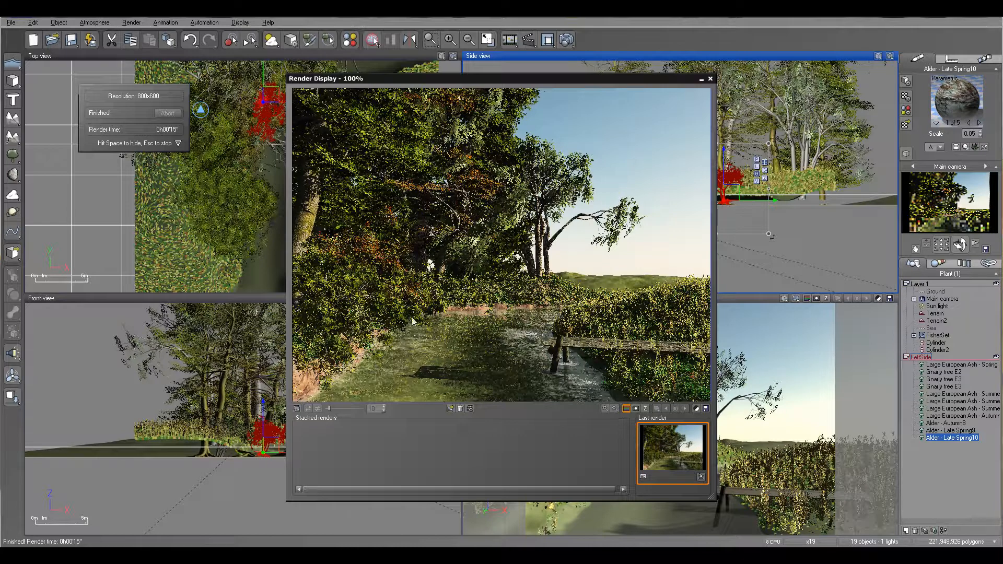
left_click(710, 79)
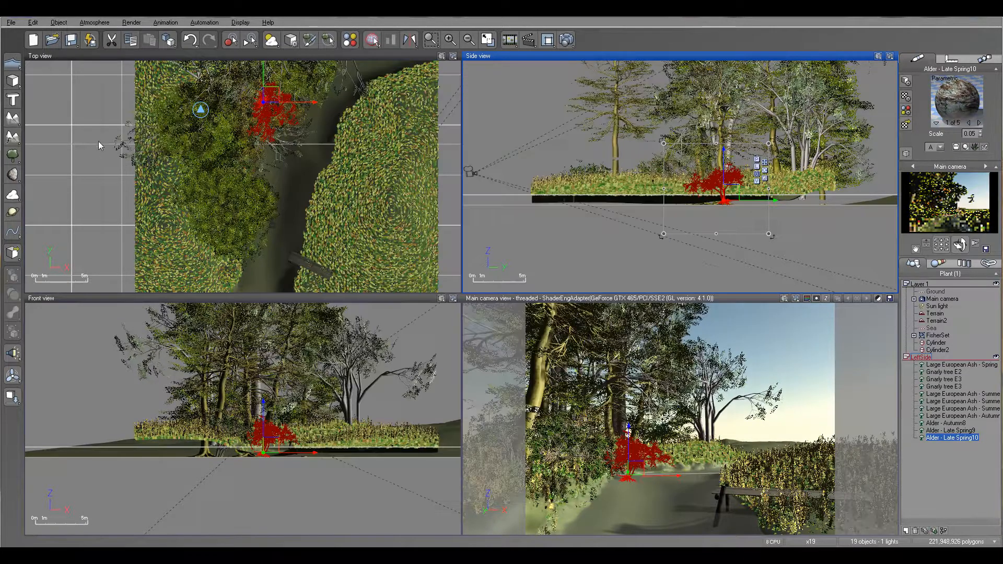
Add an Alder - Late Summer tree at the river's far bend on the left bank and sink its trunk below ground
left_click(12, 156)
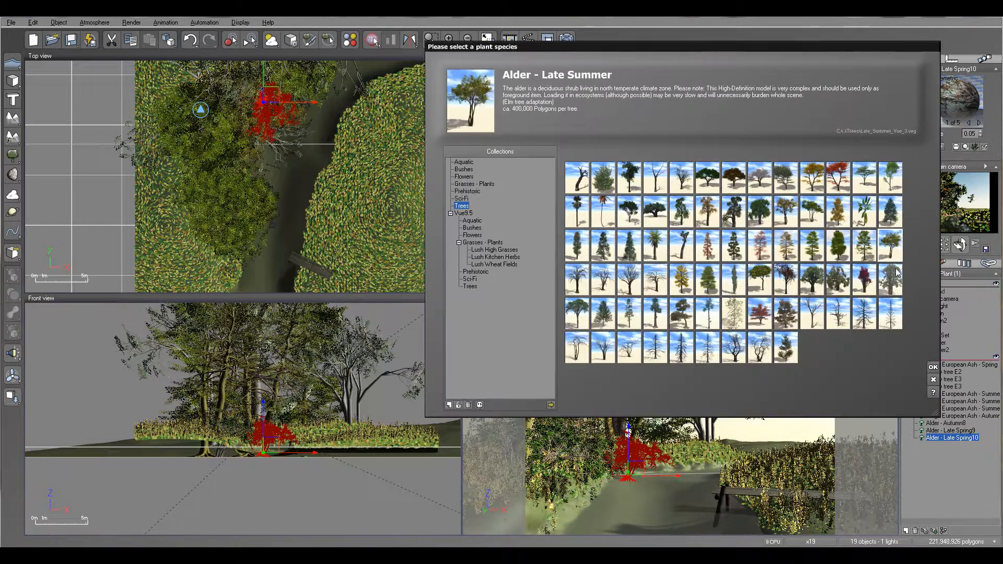
left_click(933, 367)
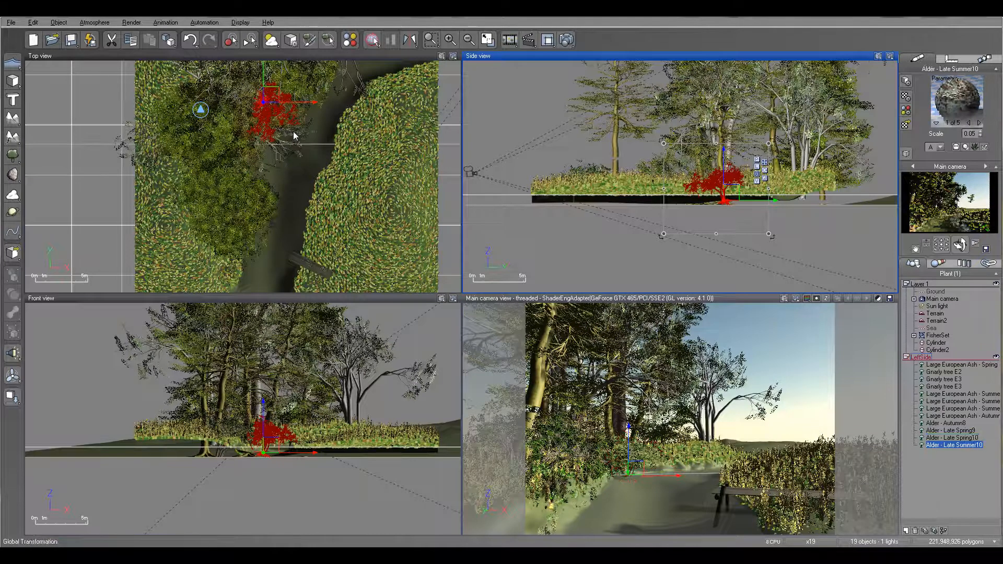
right_click_drag(328, 137, 326, 213)
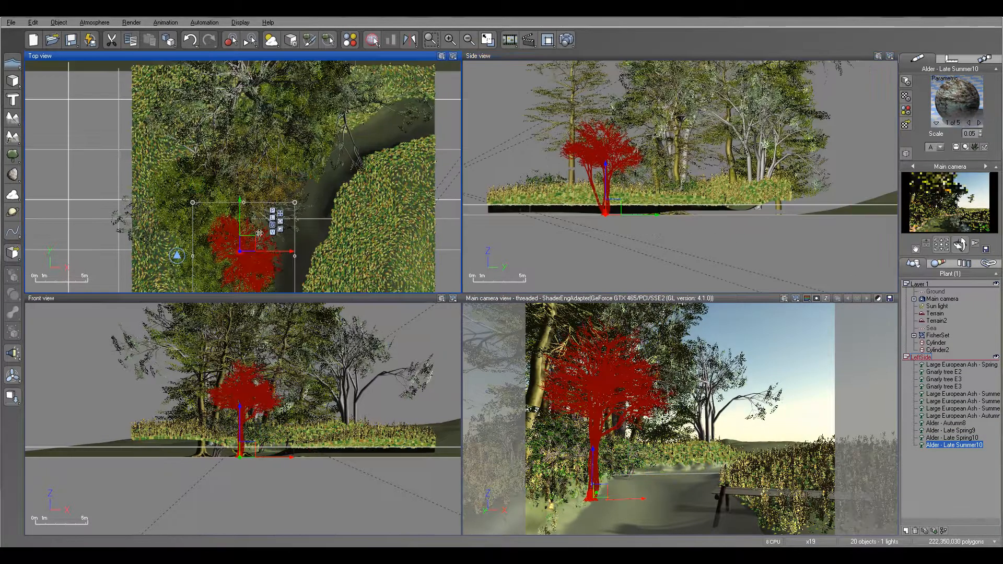
left_click_drag(249, 241, 353, 92)
left_click_drag(756, 208, 757, 235)
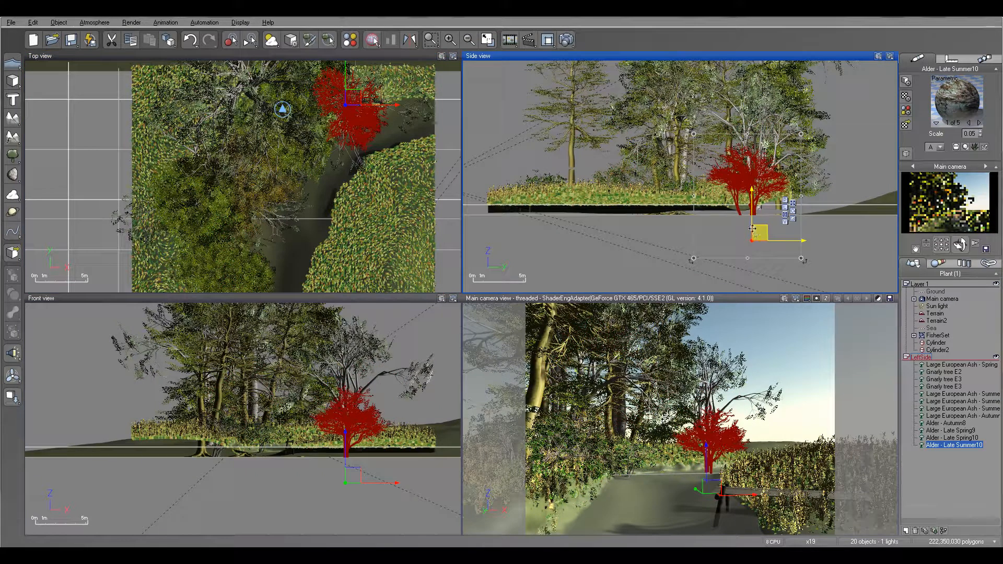
left_click_drag(358, 105, 349, 114)
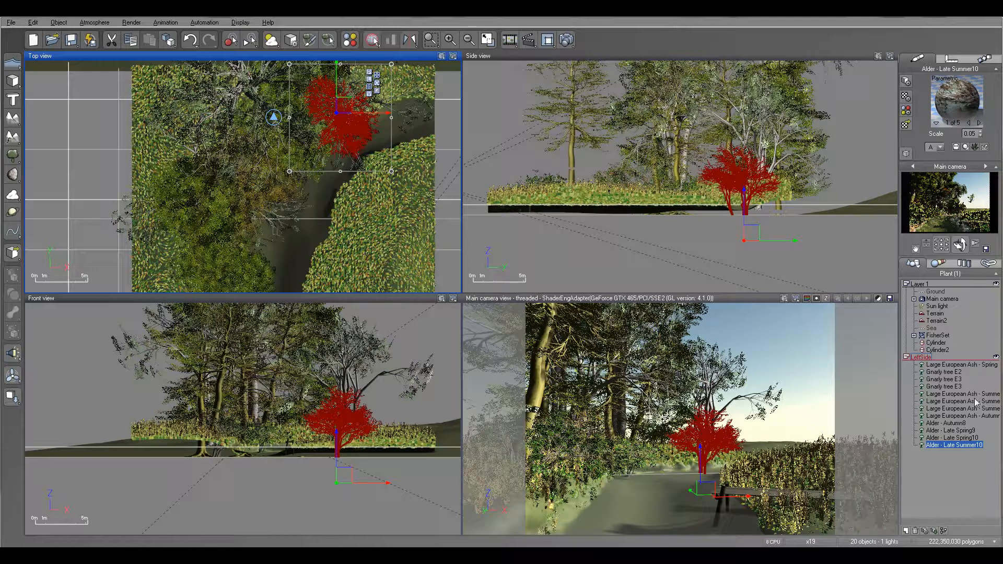
Collapse and hide the LeftSide layer, and create a new layer named LeftSideGrass
left_click(906, 357)
left_click(995, 357)
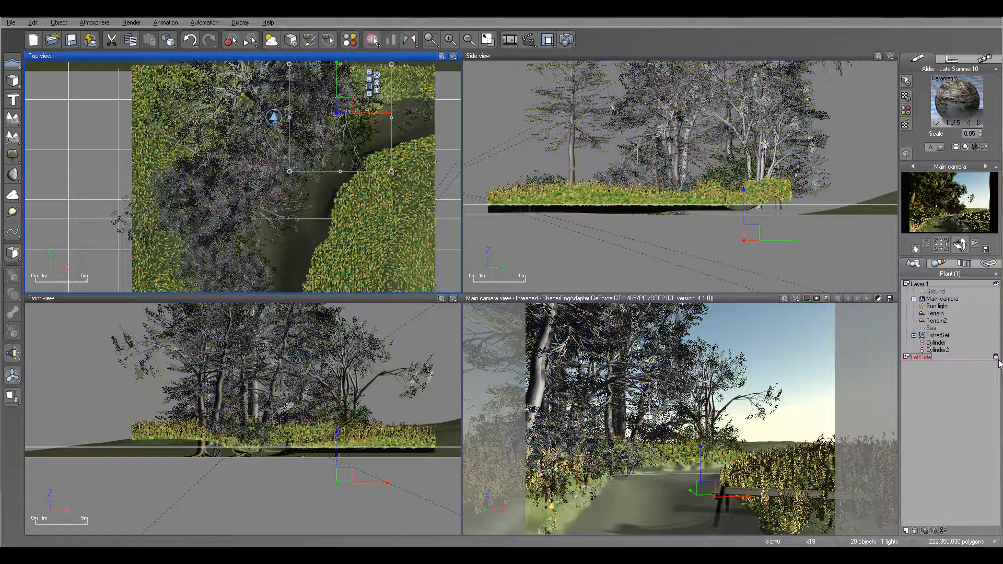
left_click(906, 531)
double_click(929, 364)
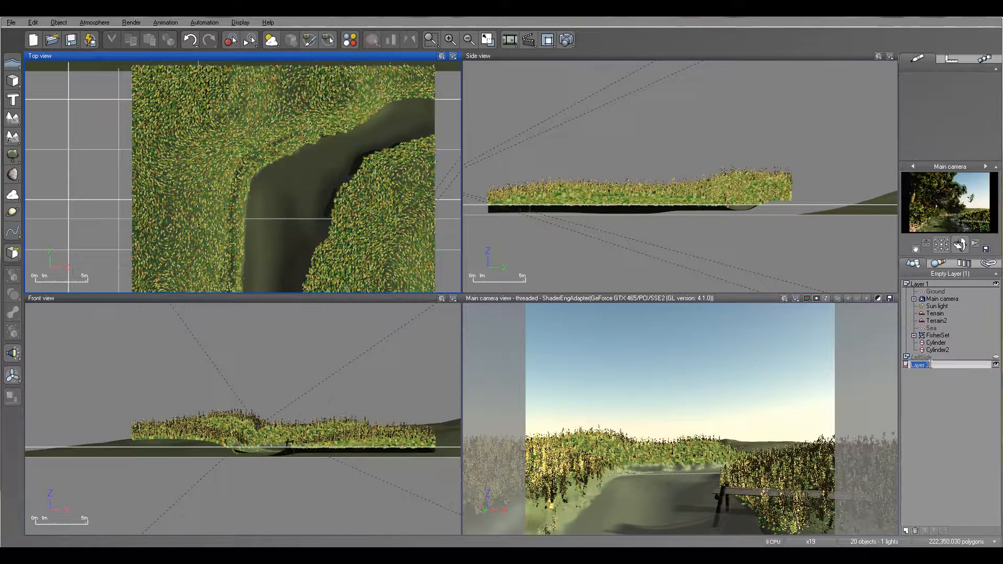
type("LeftSideGrass")
key("Return")
double_click(939, 364)
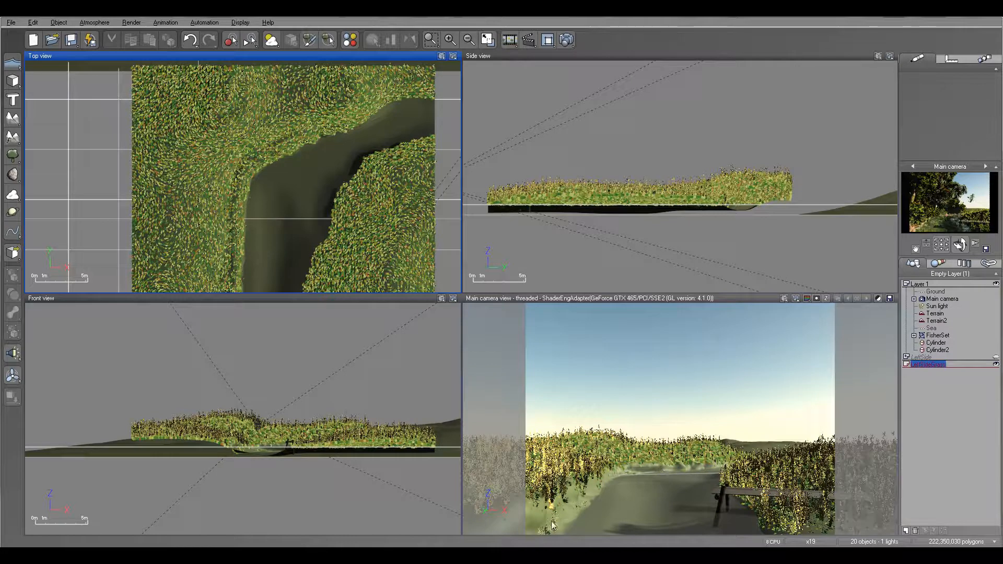
Save the scene with the new LeftSideGrass layer
right_click_drag(302, 240, 327, 152)
scroll(344, 239, "up", 3)
right_click_drag(330, 251, 393, 250)
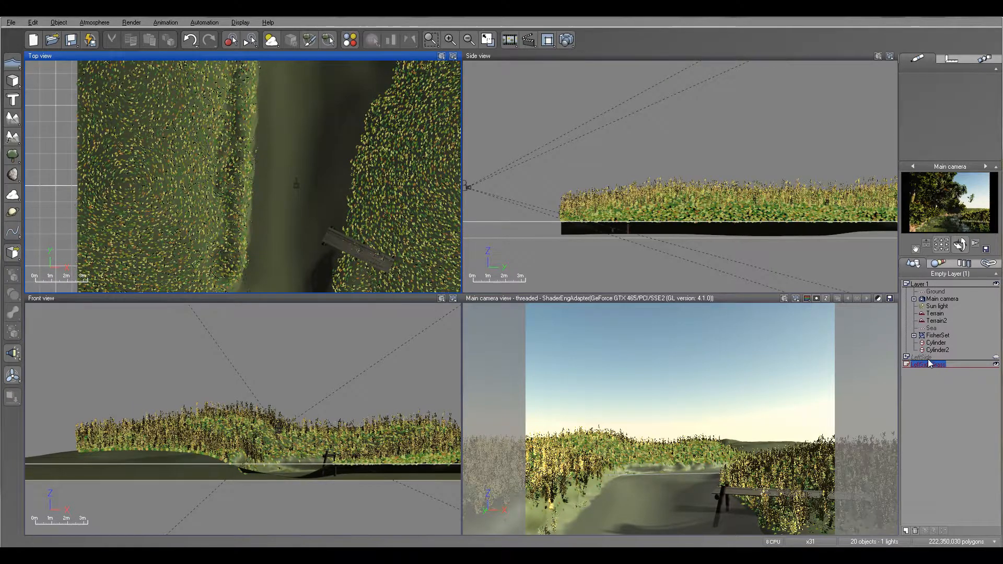
right_click_drag(373, 172, 339, 172)
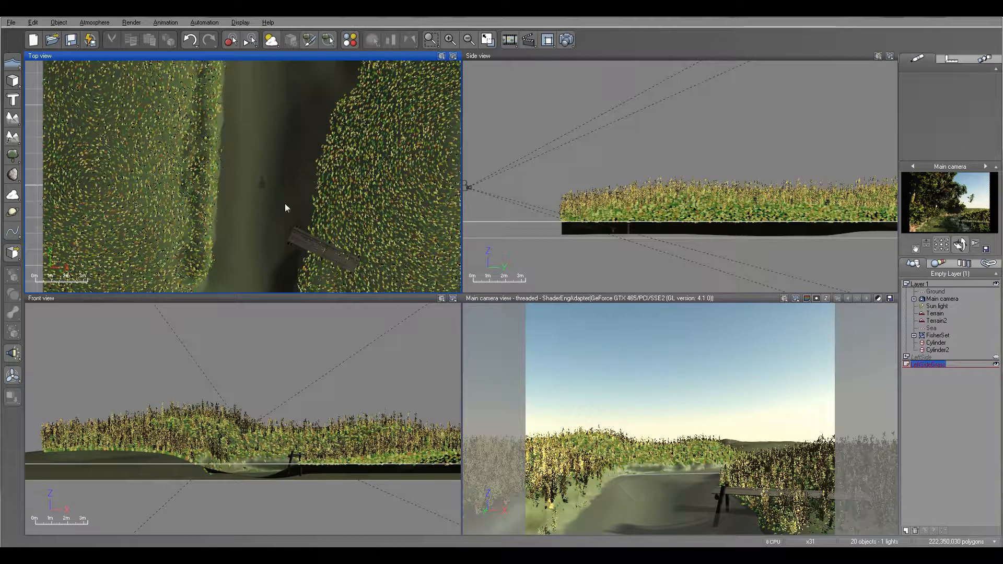
left_click(70, 42)
Browse the aquatic and grass species and add a Small Grassfield Plant from the Grasses - Plants collection to the LeftSideGrass layer
left_click(12, 155)
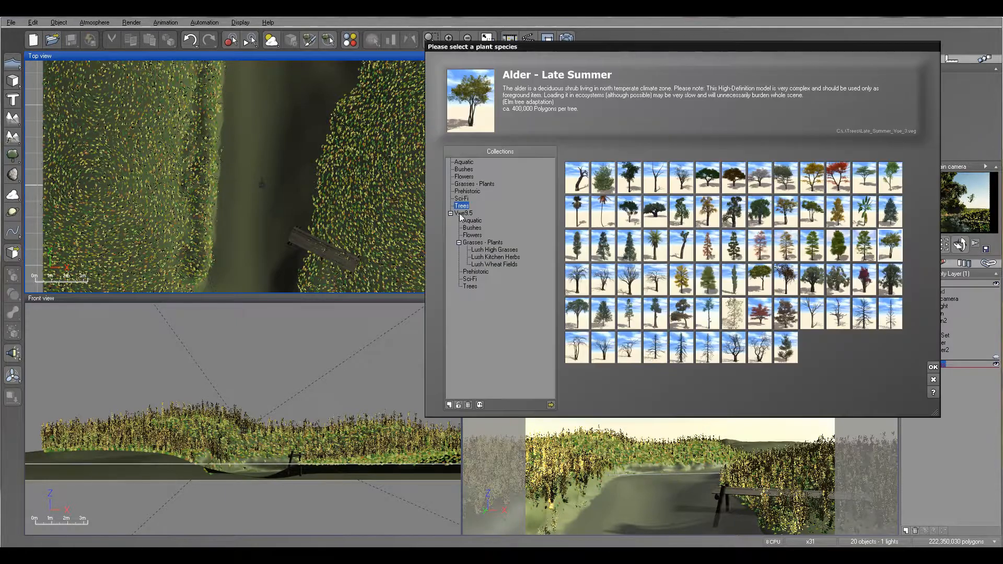
left_click(468, 184)
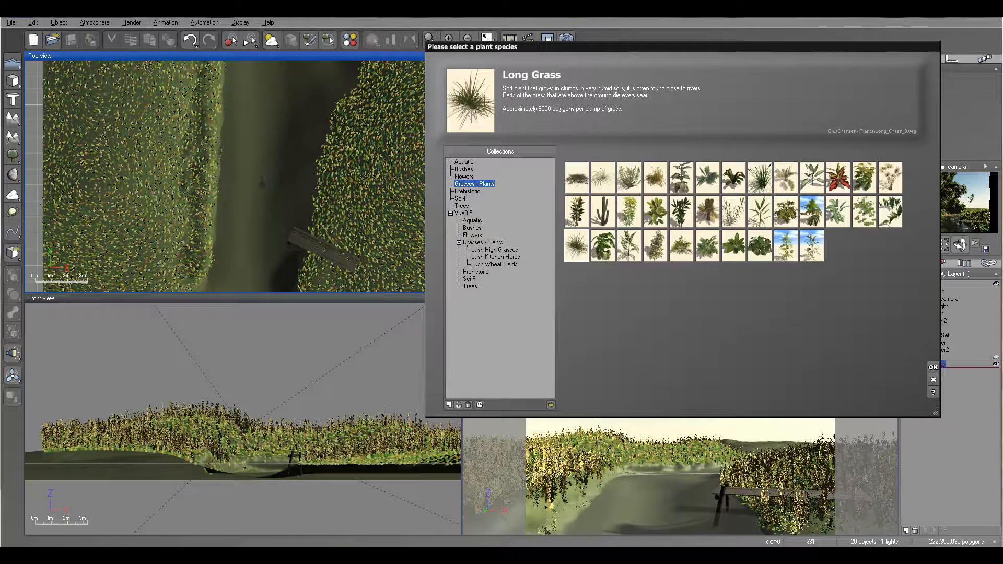
left_click(759, 178)
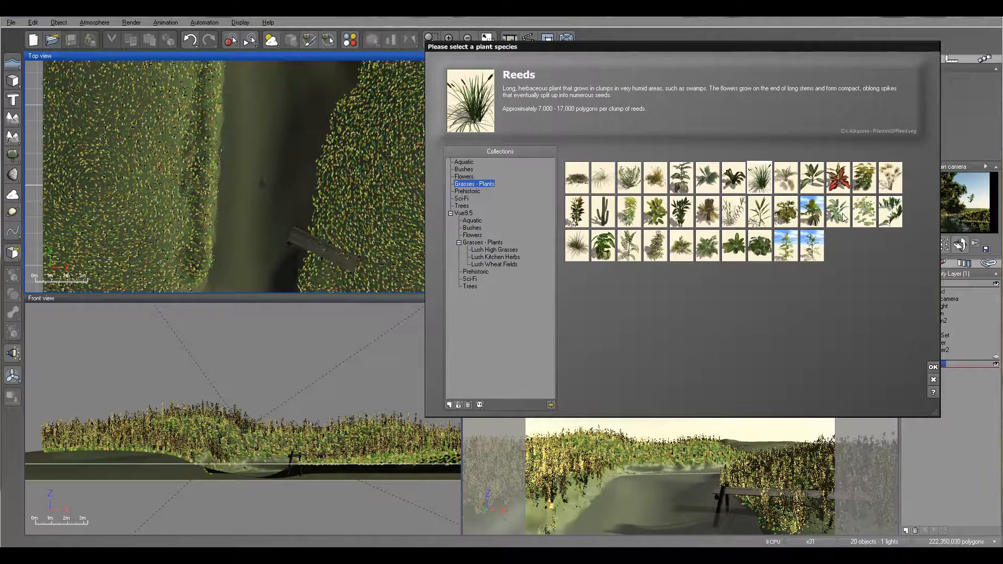
left_click(734, 218)
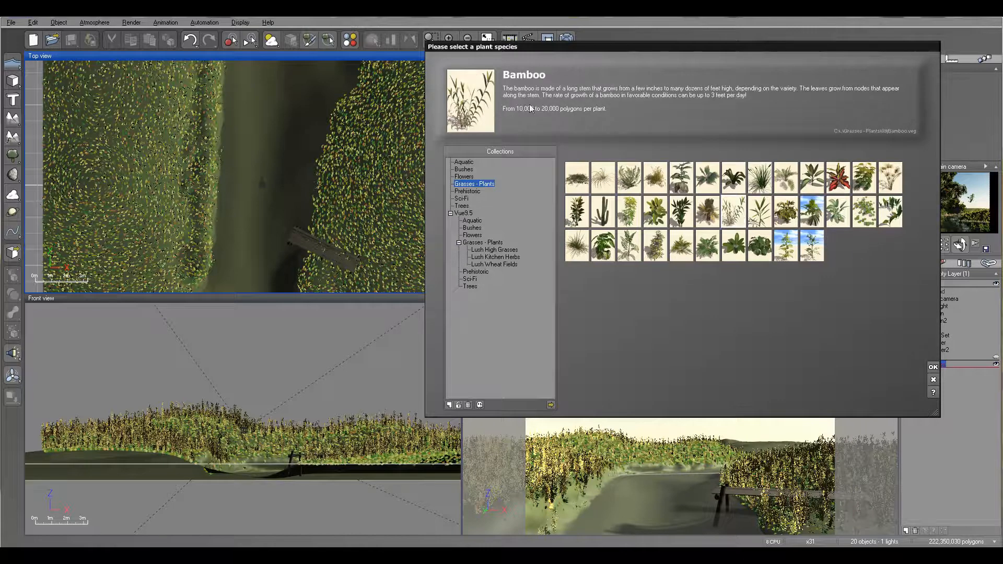
left_click(629, 219)
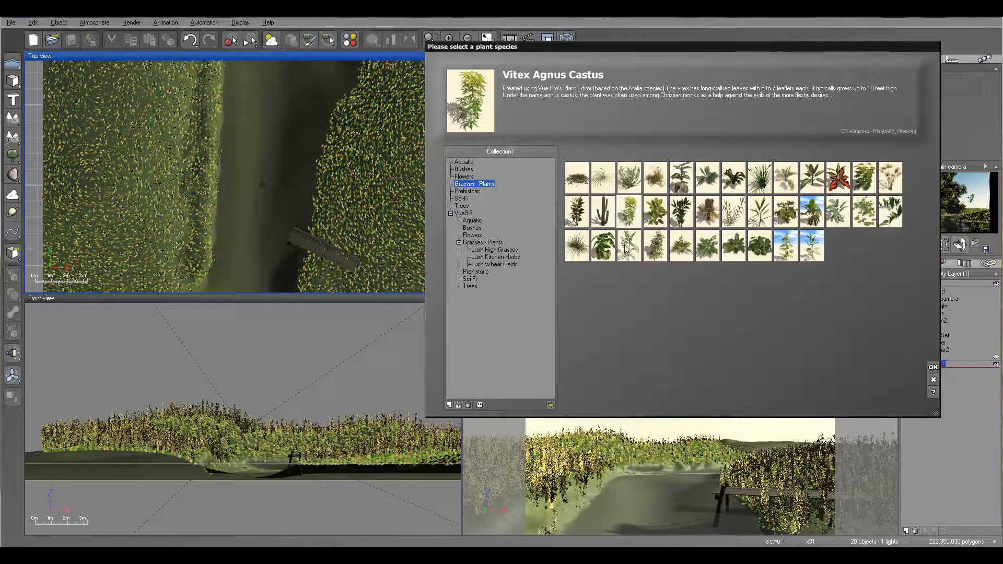
left_click(867, 213)
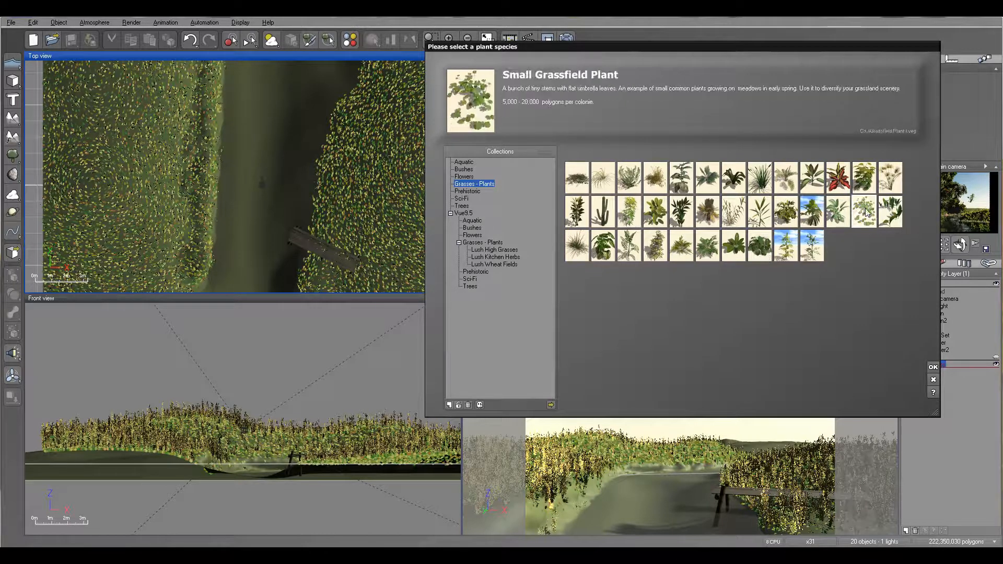
left_click(466, 169)
left_click(462, 162)
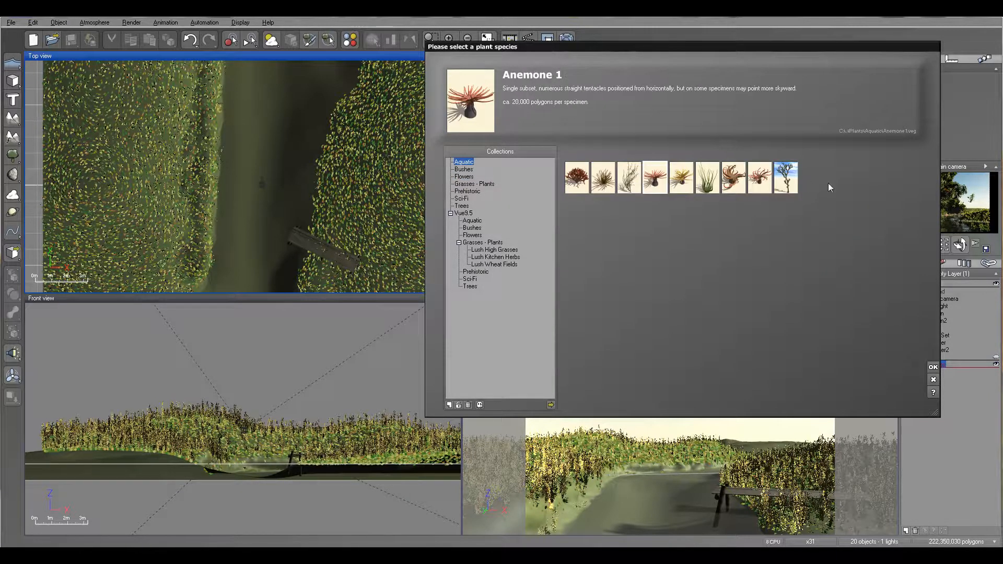
left_click(465, 185)
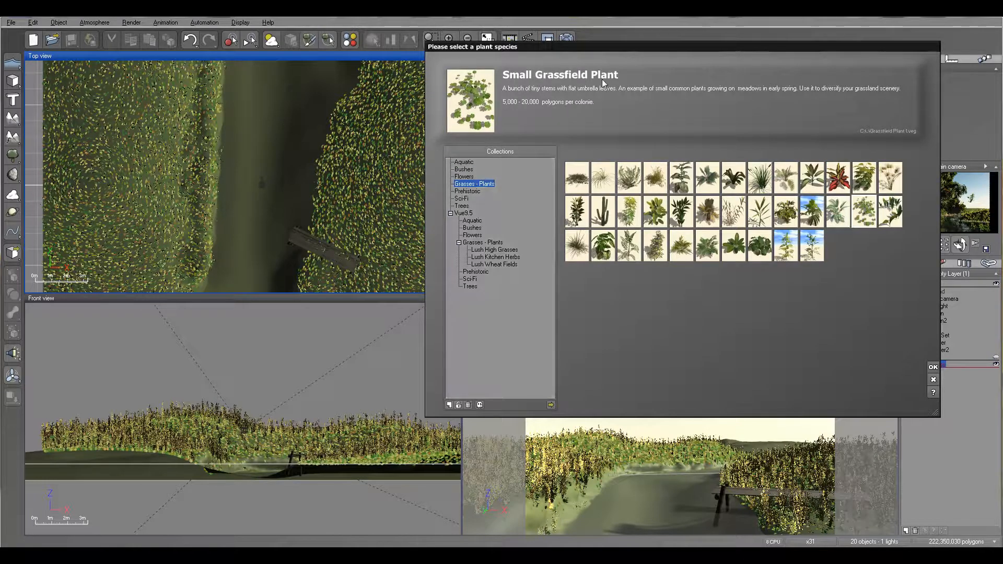
left_click(933, 368)
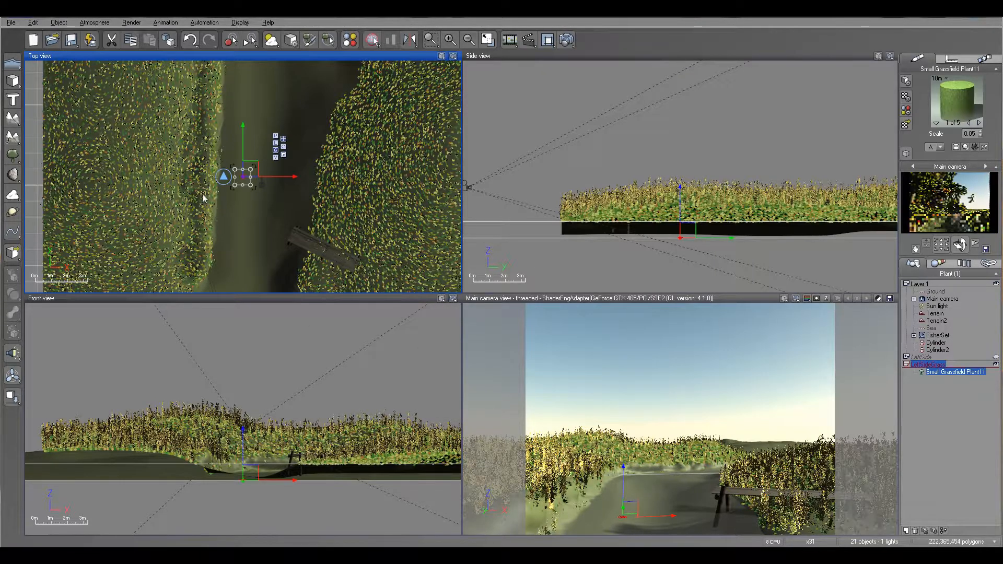
Place the grassfield plant at water level along the left bank's edge and duplicate it ten times along the shoreline
right_click_drag(271, 188, 303, 144)
mouse_move(284, 132)
left_mouse_down()
mouse_move(293, 139)
mouse_move(257, 199)
mouse_move(269, 140)
left_mouse_up()
scroll(737, 272, "up", 4)
right_click_drag(742, 282, 678, 136)
left_click_drag(687, 186, 687, 150)
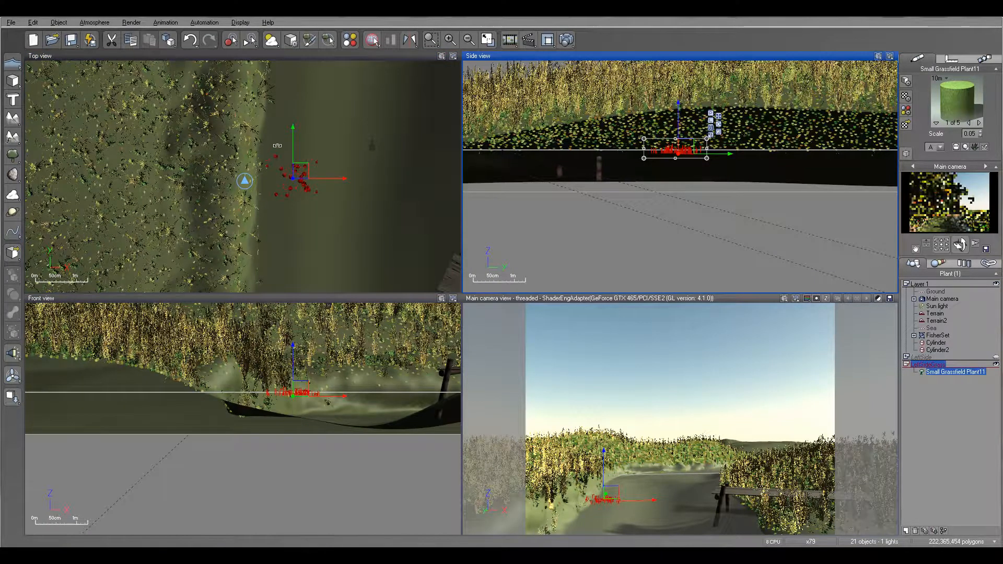
left_click_drag(303, 166, 291, 187)
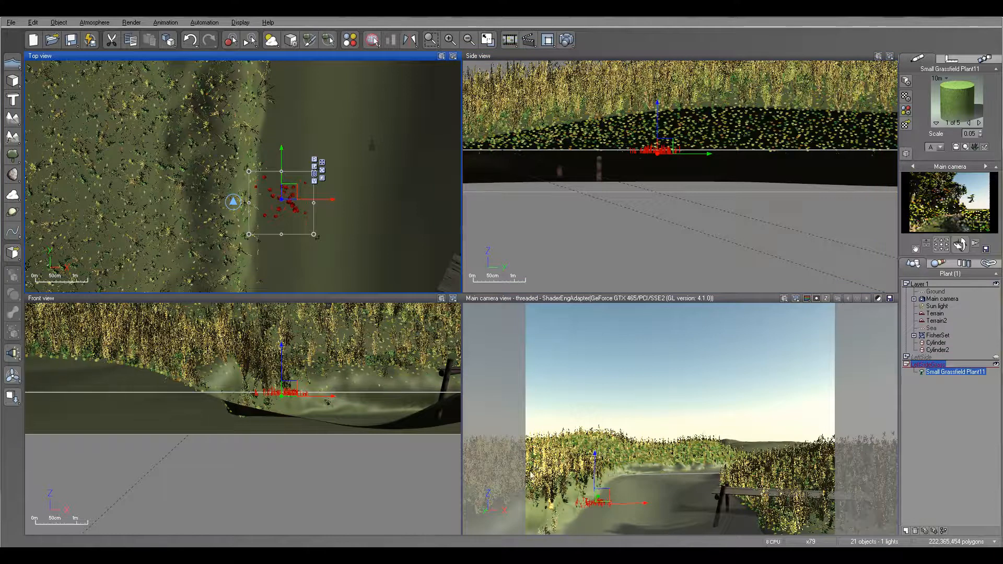
left_click_drag(289, 192, 294, 86, "alt")
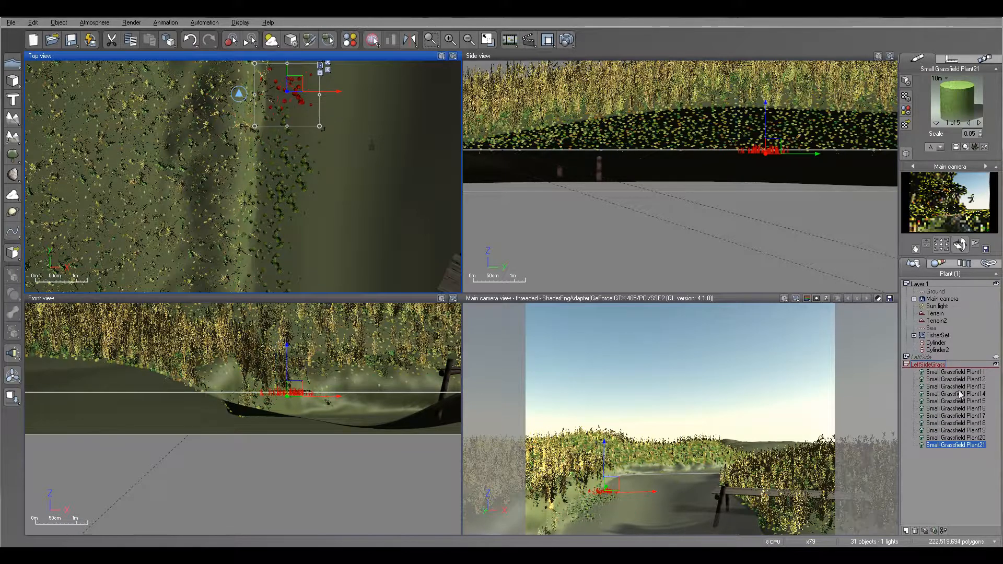
Enlarge Small Grassfield Plant14 and Plant15, settle them at the water surface, and render a test image of the scene
left_click(962, 394)
left_click_drag(276, 211, 306, 242)
left_click(680, 166)
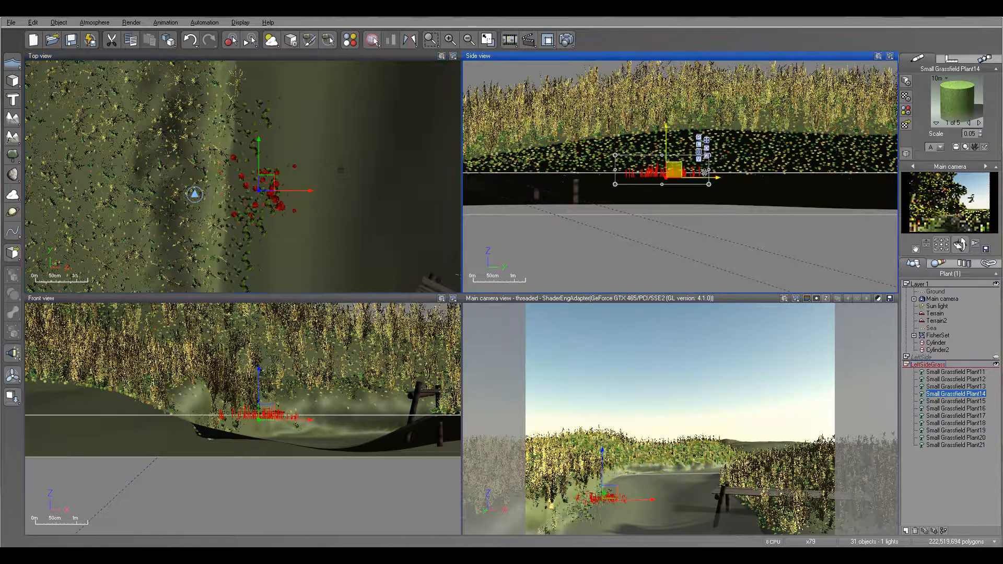
left_click(946, 401)
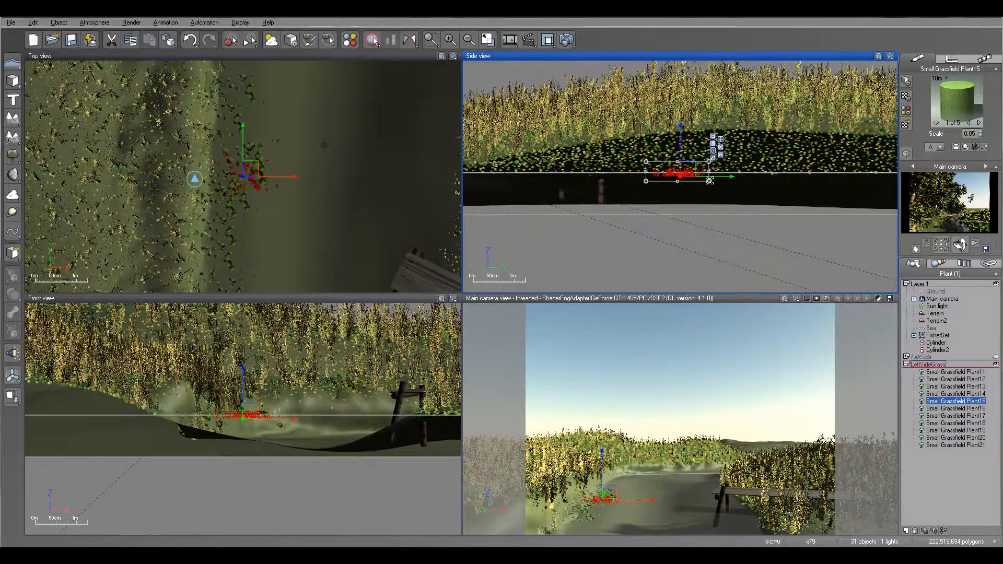
left_click_drag(649, 164, 619, 155)
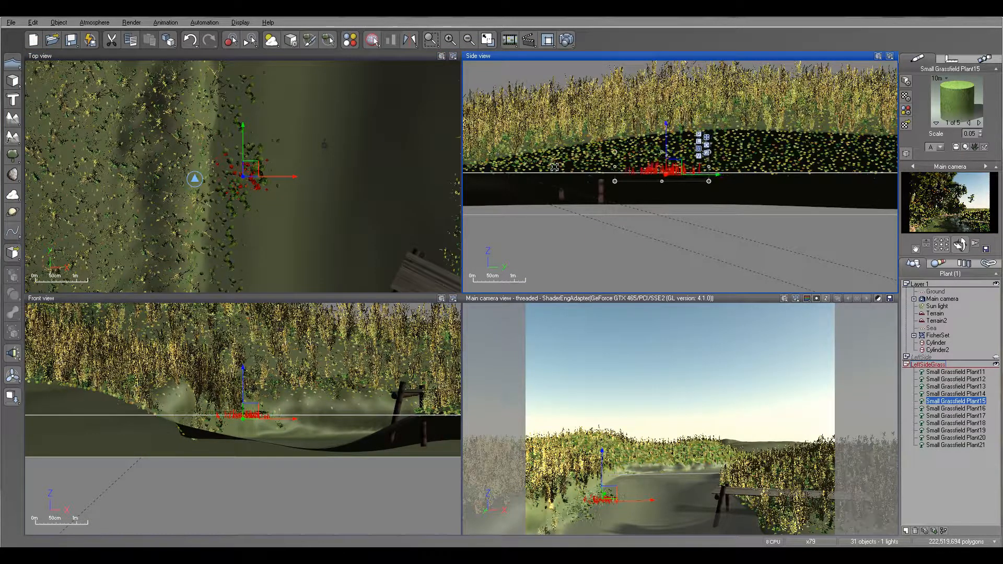
left_click_drag(677, 170, 677, 168)
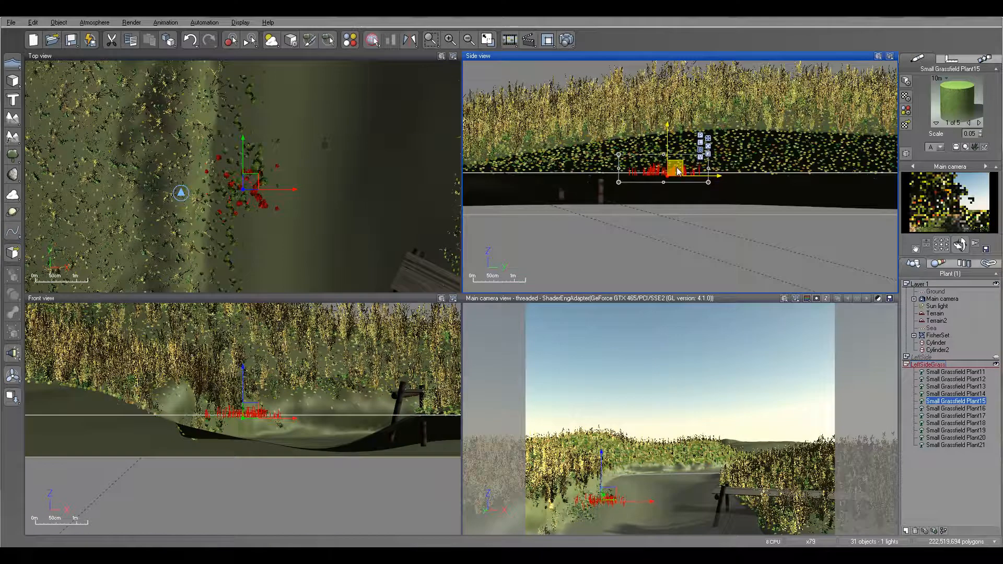
left_click(569, 41)
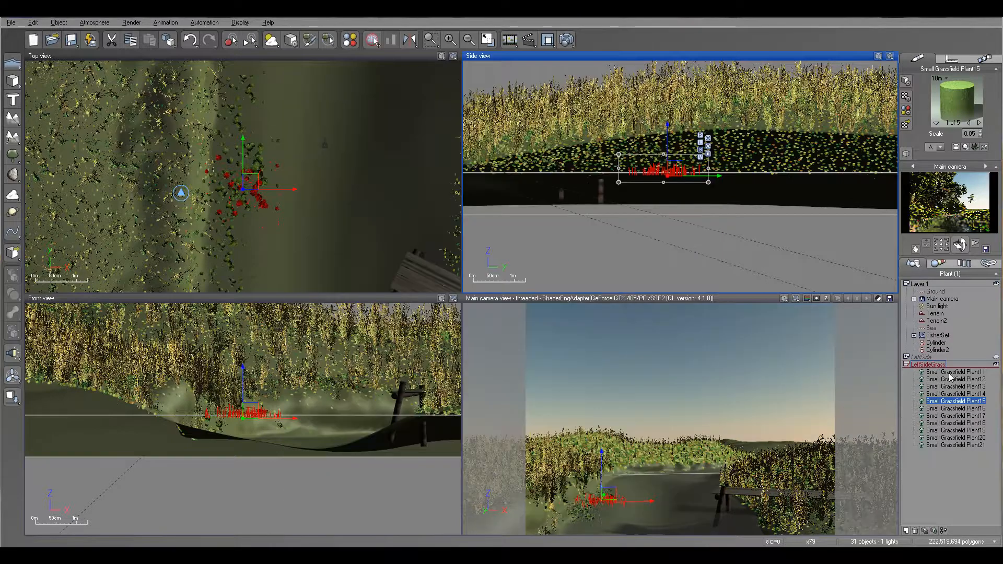
Select all eleven grassfield plants and duplicate the group farther upstream along the left bank towards the river's bend
left_click(950, 373)
left_click(945, 444, "shift")
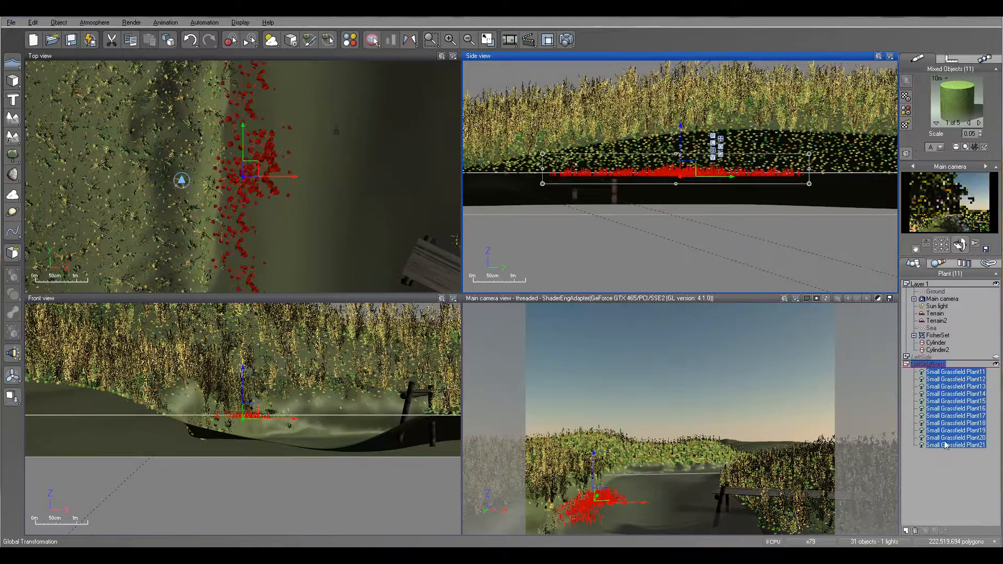
scroll(318, 177, "down", 2)
right_click_drag(319, 183, 305, 276)
left_click_drag(240, 260, 276, 103, "alt")
right_click_drag(291, 159, 292, 292)
left_click_drag(278, 234, 302, 77)
right_click_drag(311, 142, 311, 231)
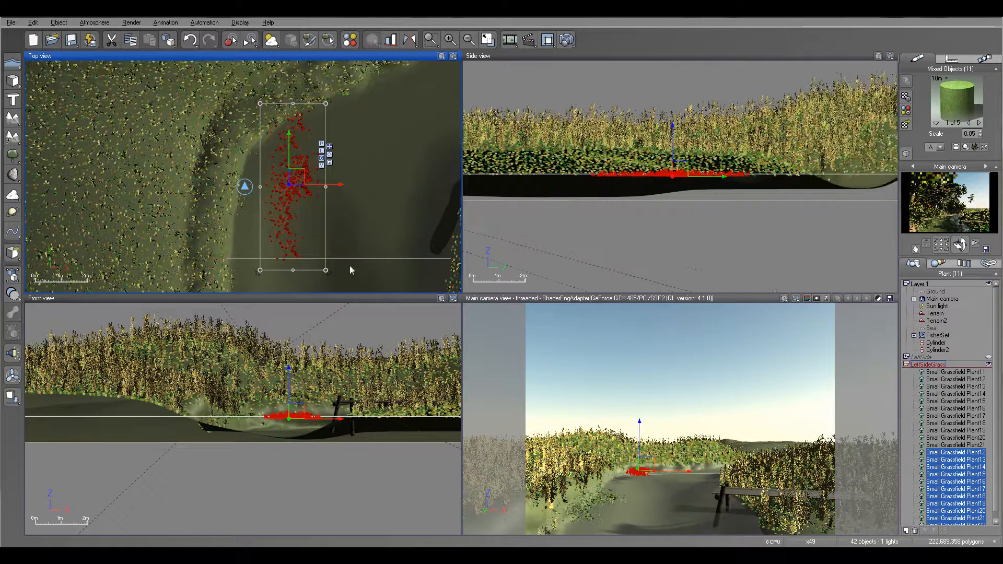
Rotate the copied upstream group to follow the curve of the left bank and shift it closer to the shore
left_click_drag(328, 273, 268, 287)
right_click_drag(311, 180, 306, 203)
left_click_drag(370, 128, 344, 108)
left_click_drag(292, 197, 282, 190)
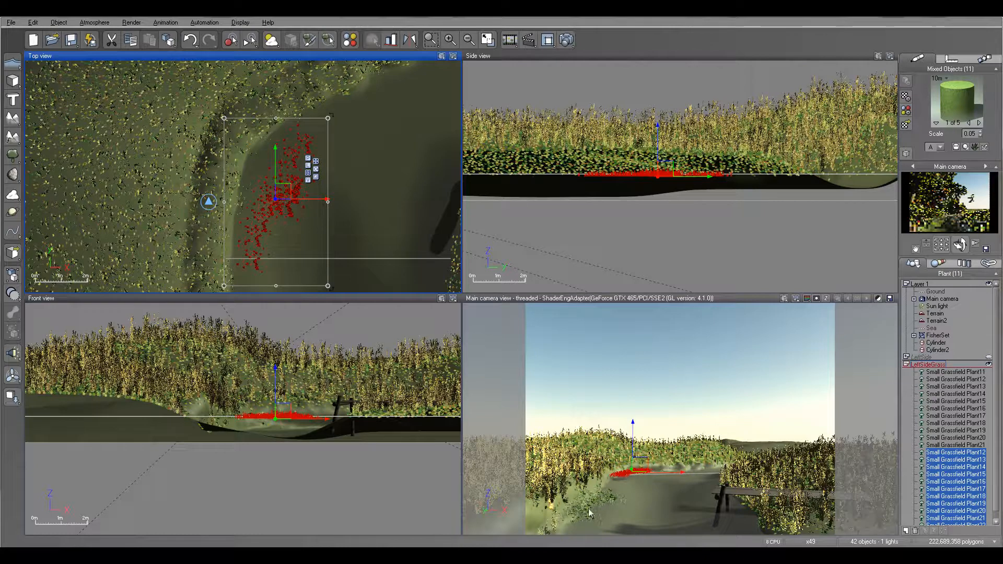
Duplicate the upstream plant group across the river towards the right bank and turn the copy to run along that shore
right_click_drag(236, 166, 177, 52)
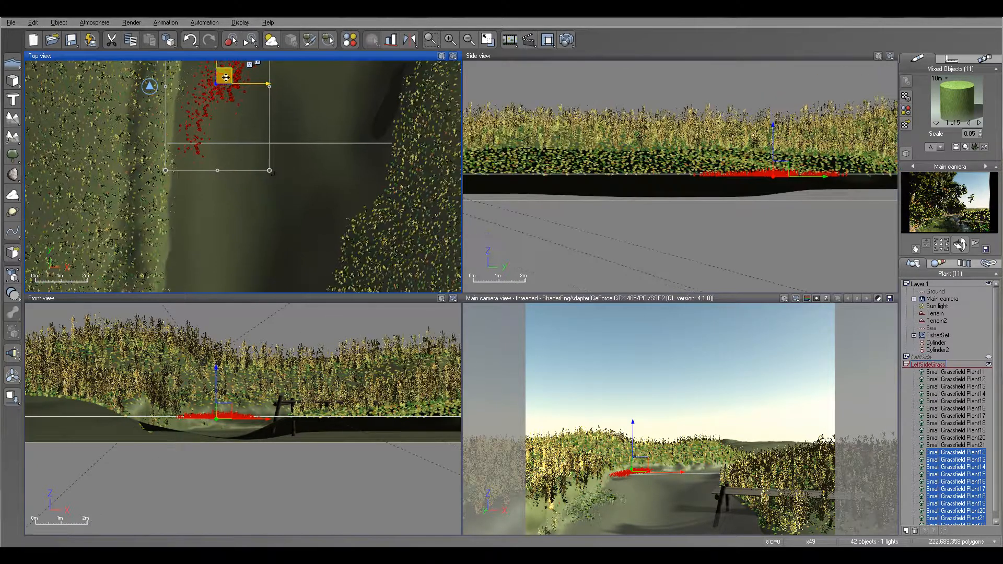
left_click_drag(225, 81, 323, 163, "alt")
right_click_drag(412, 230, 389, 126)
left_click_drag(353, 156, 368, 121)
right_click_drag(368, 171, 374, 129)
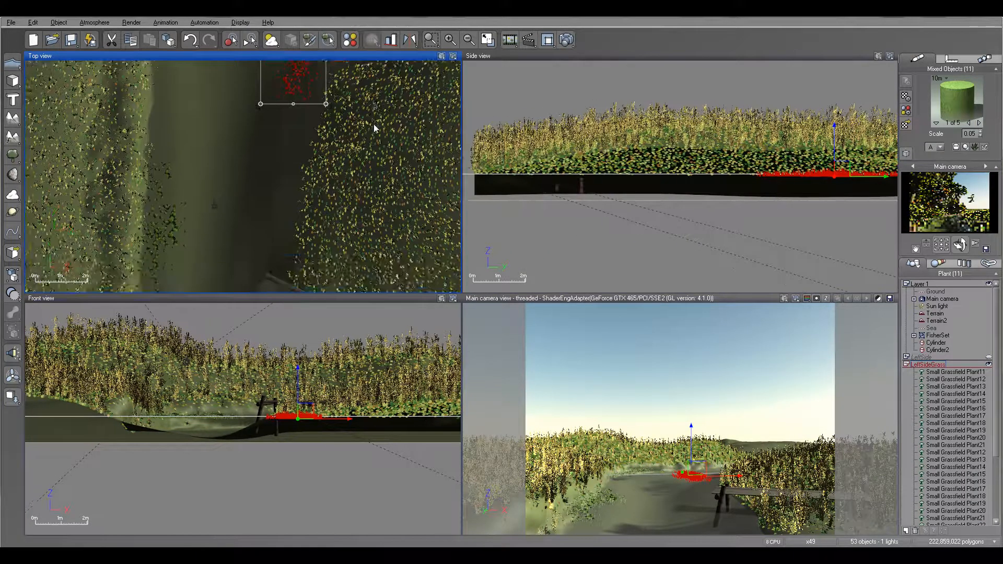
Move the right-bank plant group downstream to the wooden jetty and align it with the water's edge
scroll(374, 128, "down", 2)
left_click_drag(313, 105, 303, 246)
left_click_drag(323, 169, 326, 161)
left_click_drag(317, 216, 306, 216)
right_click_drag(320, 275, 345, 215)
left_click_drag(345, 215, 332, 225)
mouse_move(331, 150)
left_mouse_down()
mouse_move(335, 171)
mouse_move(340, 148)
left_mouse_up()
scroll(726, 171, "up", 4)
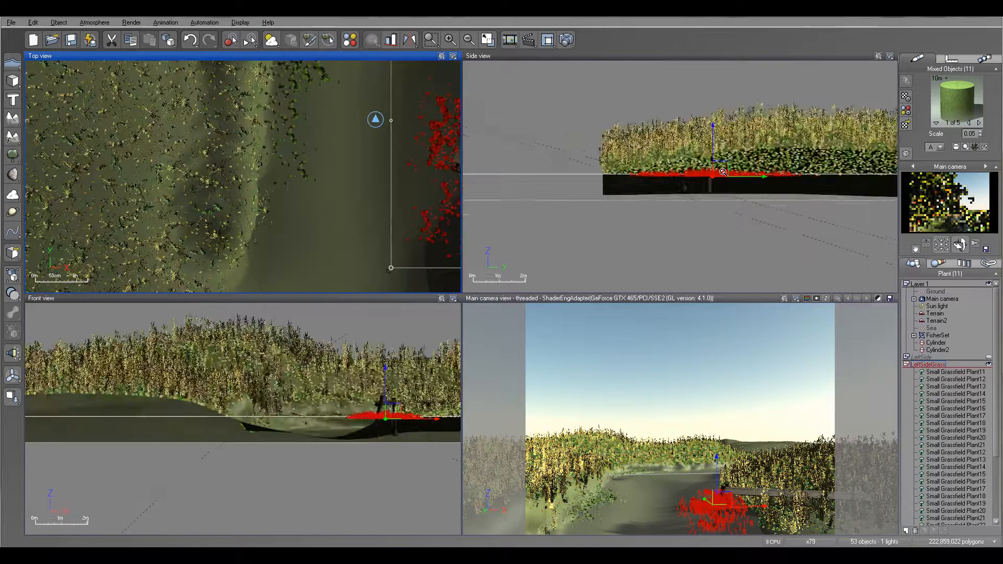
left_click(731, 134)
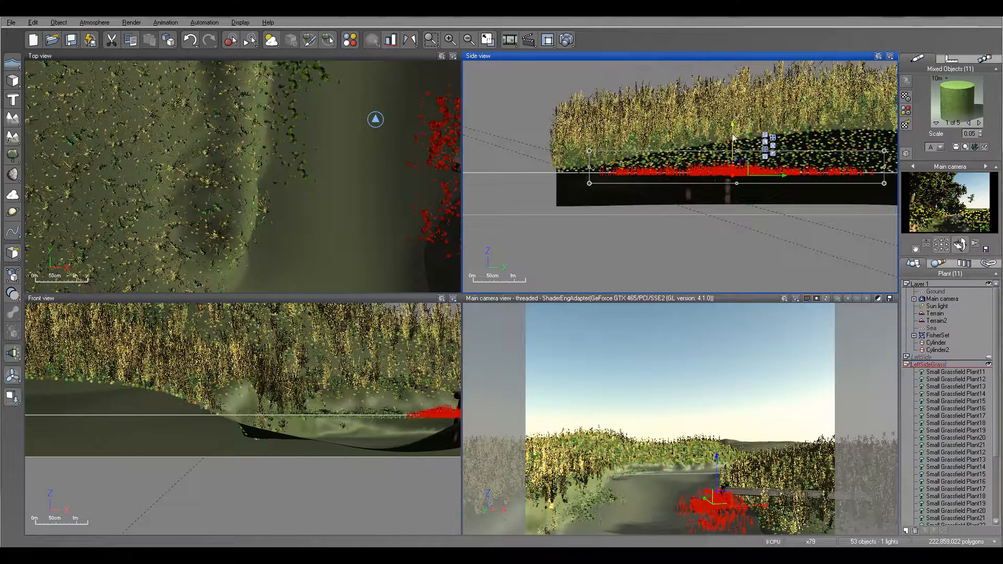
Reposition Small Grassfield Plant13, Plant16 and Plant18 of the jetty group individually to spread them over the water beside the right bank
left_click_drag(999, 457, 1000, 518)
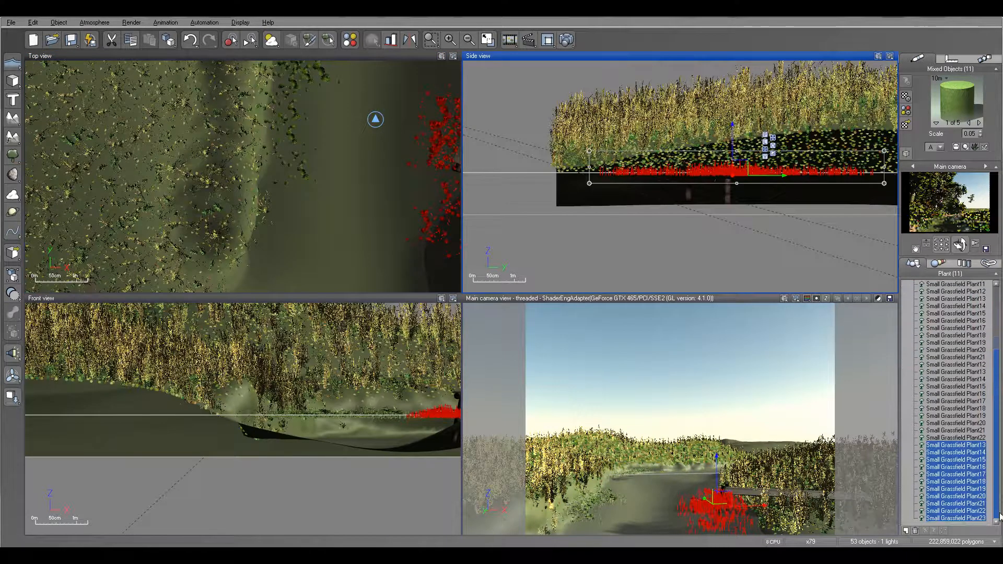
left_click(947, 448)
left_click_drag(255, 181, 228, 121)
left_click(954, 467)
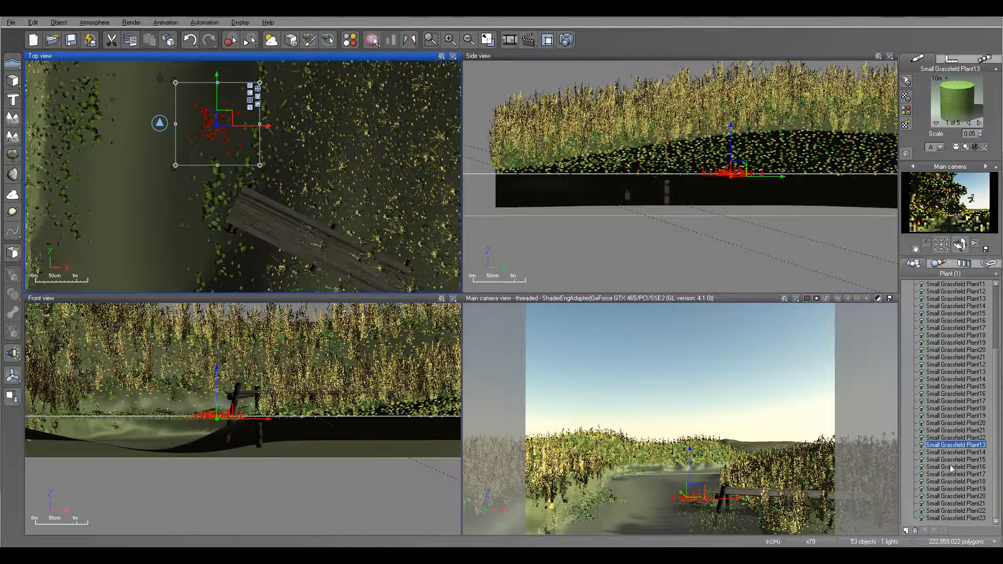
left_click_drag(247, 177, 218, 210)
left_click(954, 481)
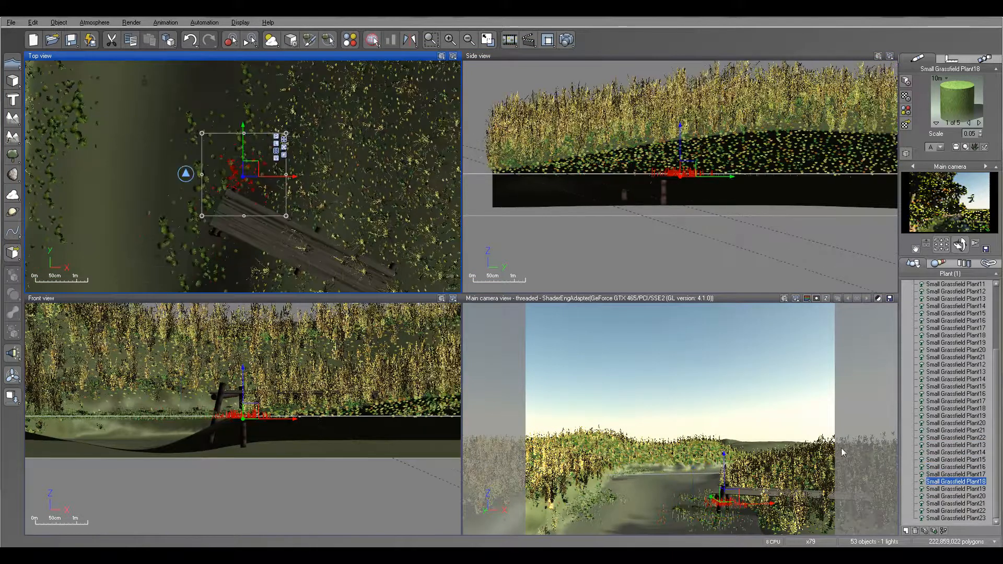
left_click_drag(237, 136, 173, 156)
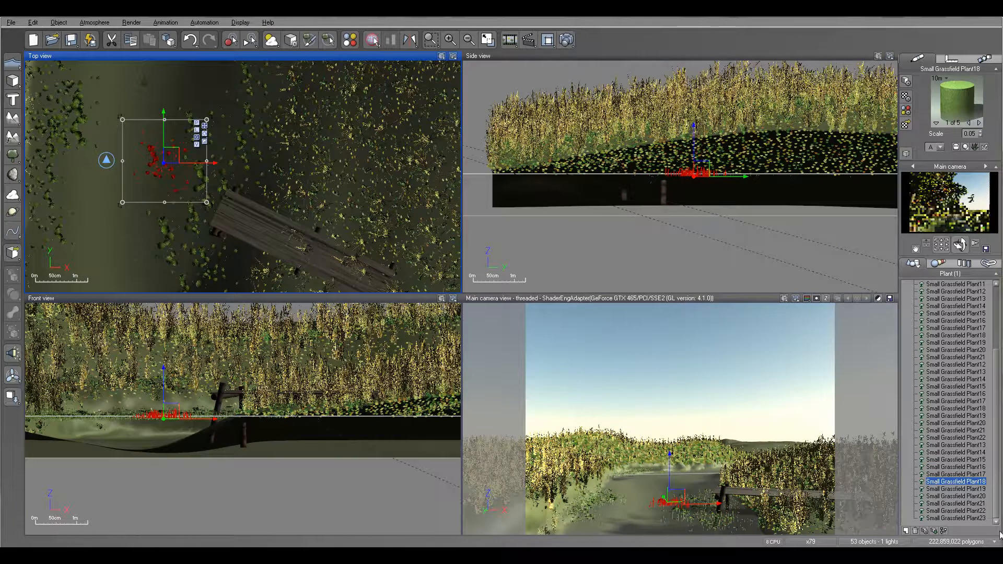
Shift Small Grassfield Plant23 and Plant21 of the jetty group individually around the jetty's river end
left_click(952, 518)
left_click_drag(250, 166, 243, 179)
left_click(940, 503)
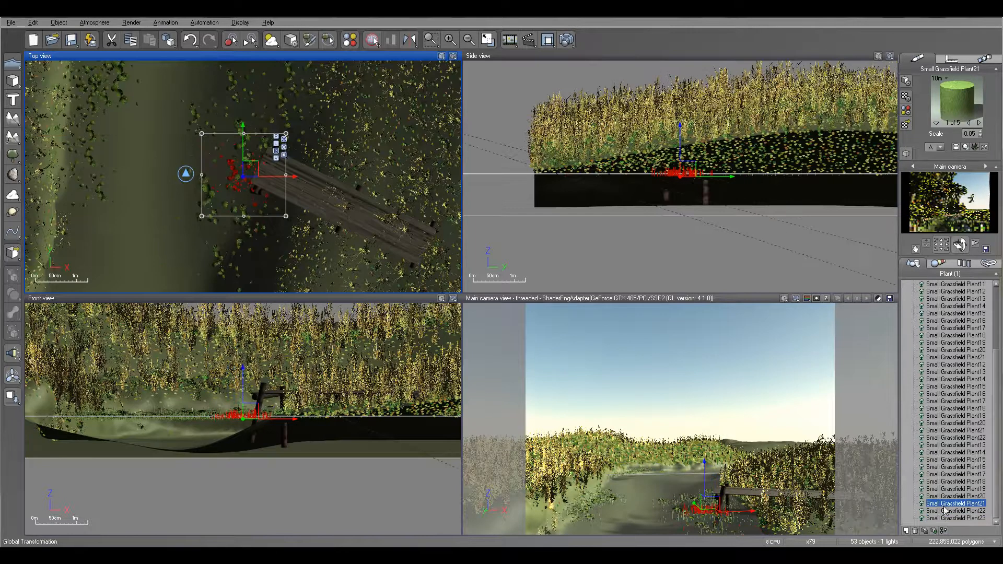
left_click_drag(254, 165, 276, 180)
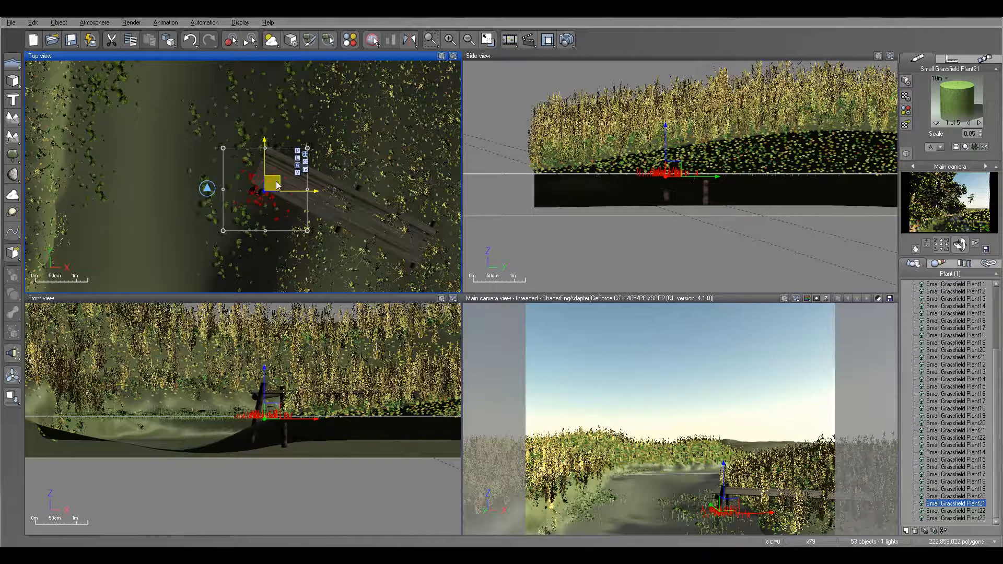
Rename all plant objects on the LeftSideGrass layer to WaterPlants, keeping object numbering
scroll(934, 346, "up", 4)
left_click(906, 364)
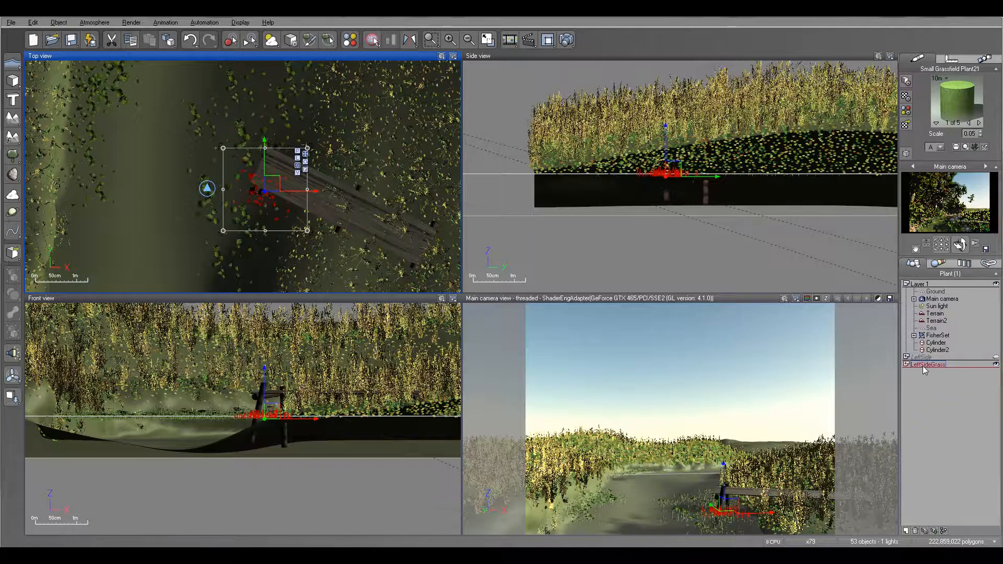
left_click(922, 366)
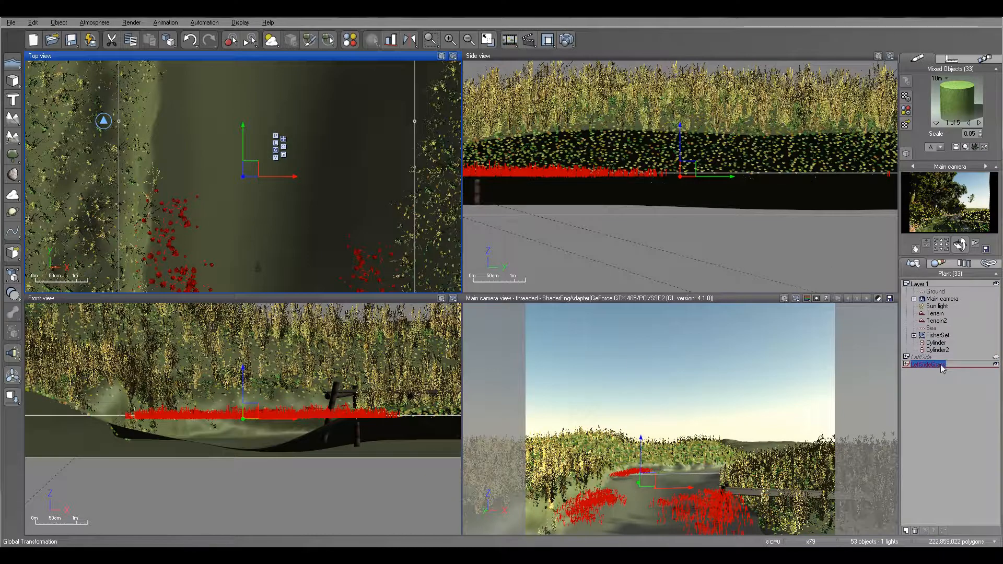
right_click(942, 365)
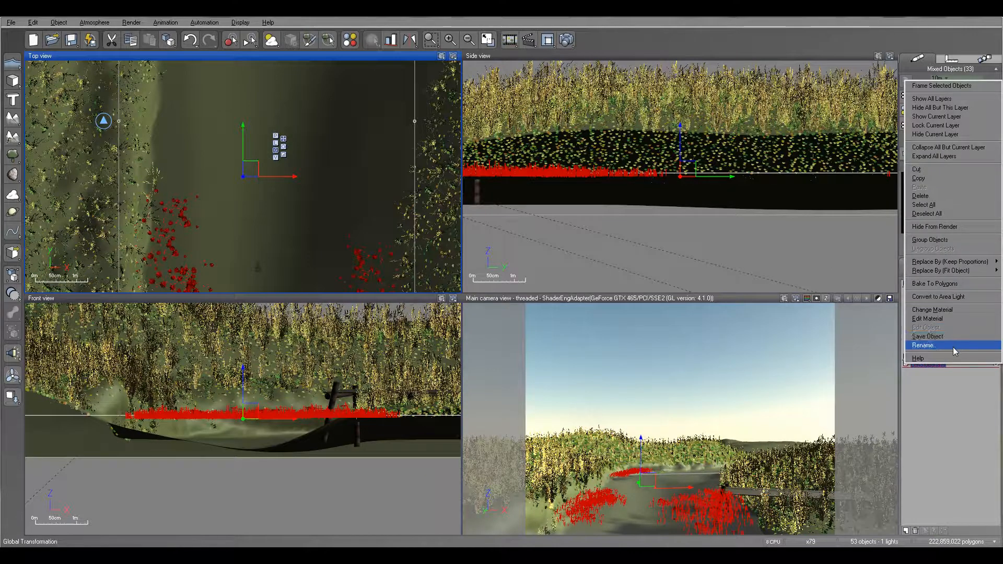
left_click(954, 346)
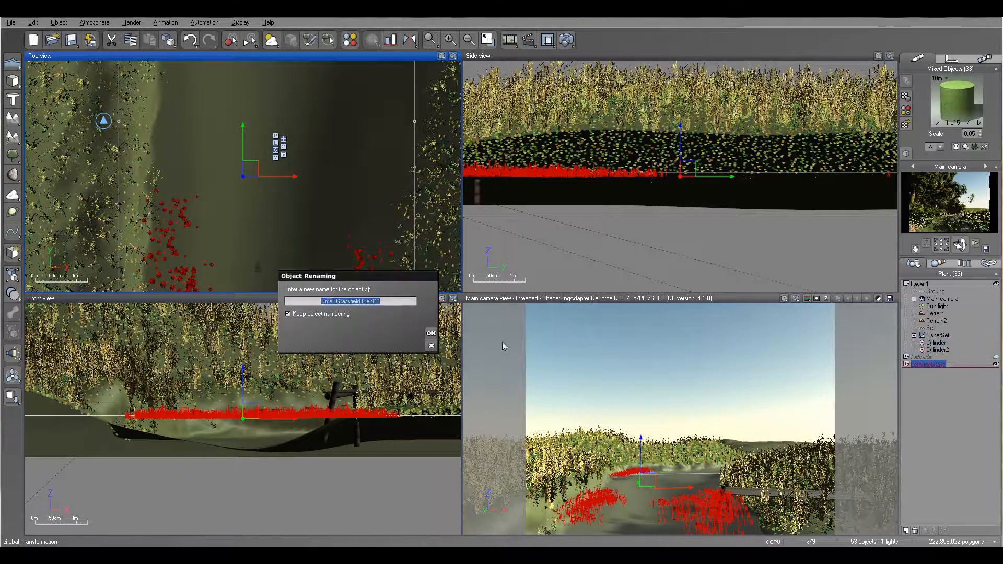
type("WaterPlants")
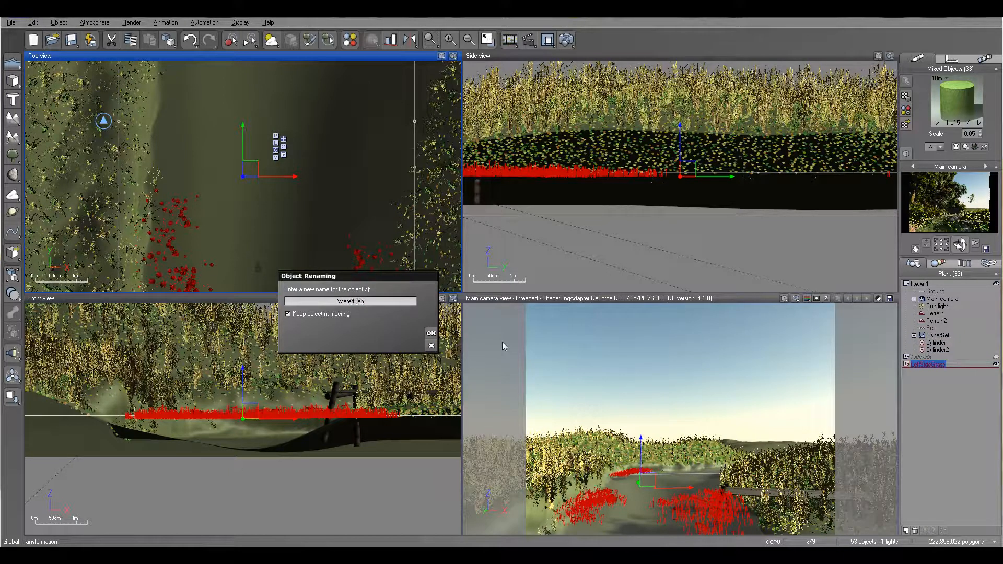
left_click(429, 333)
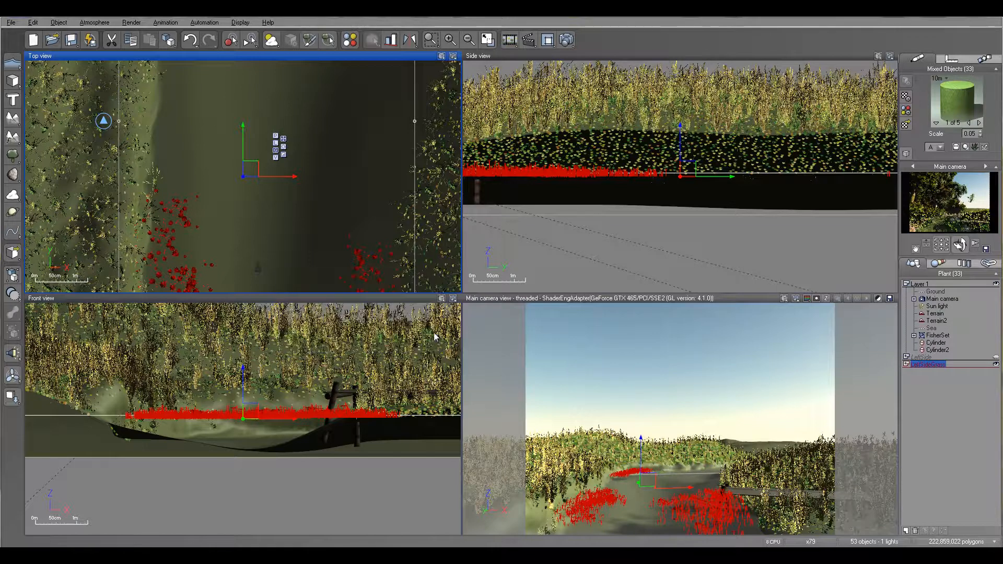
left_click(959, 390)
Create a new layer below LeftSideGrass, hide LeftSideGrass and make the new layer current
left_click(907, 531)
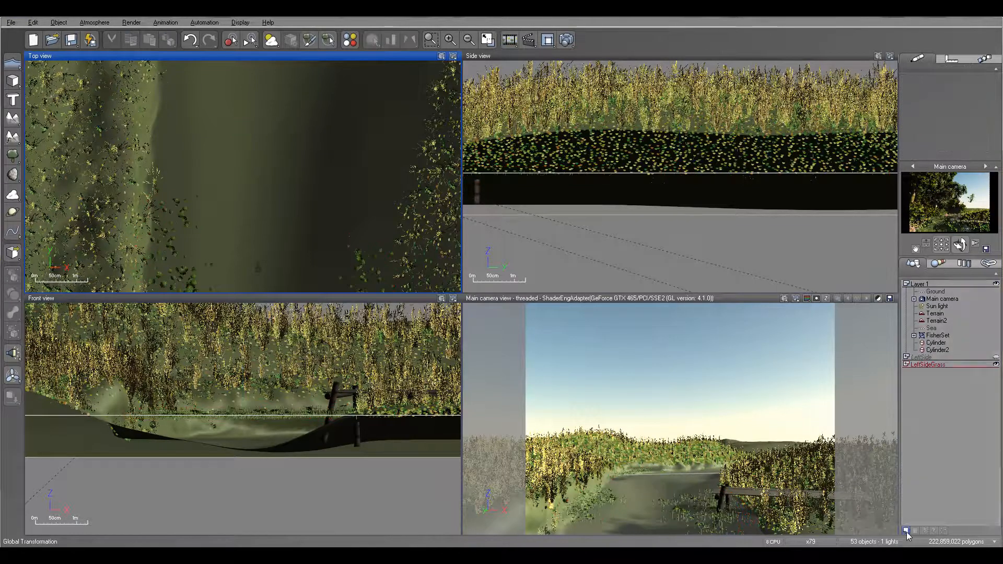
left_click(996, 365)
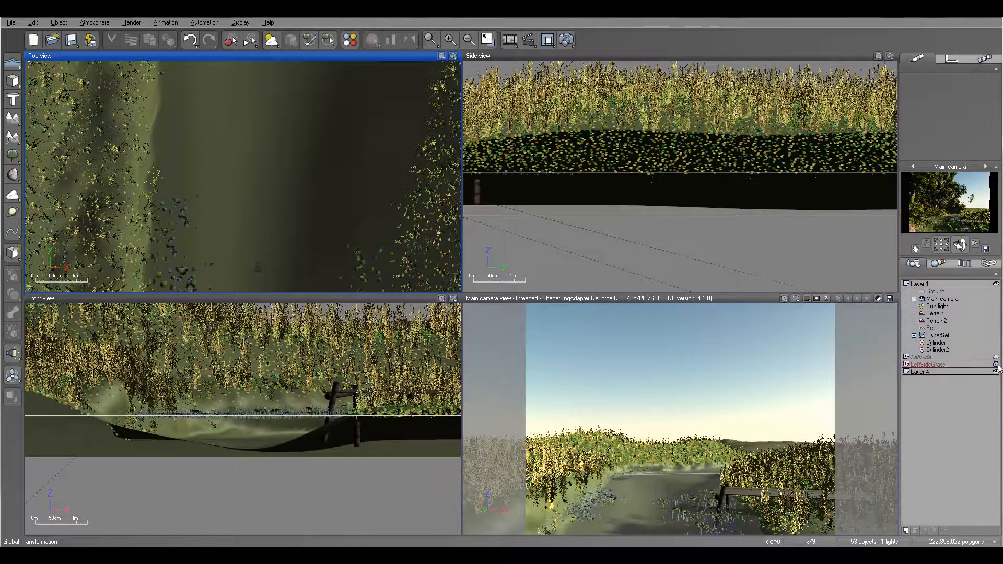
double_click(936, 373)
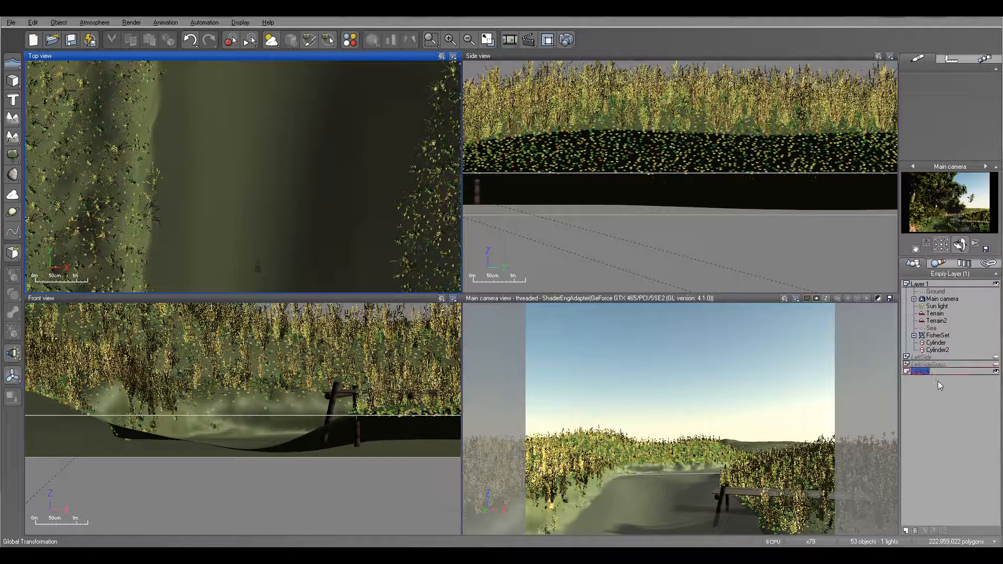
Add a Reeds plant from the Grasses - Plants collection beside the jetty's river end and raise it to the waterline
left_click(12, 155)
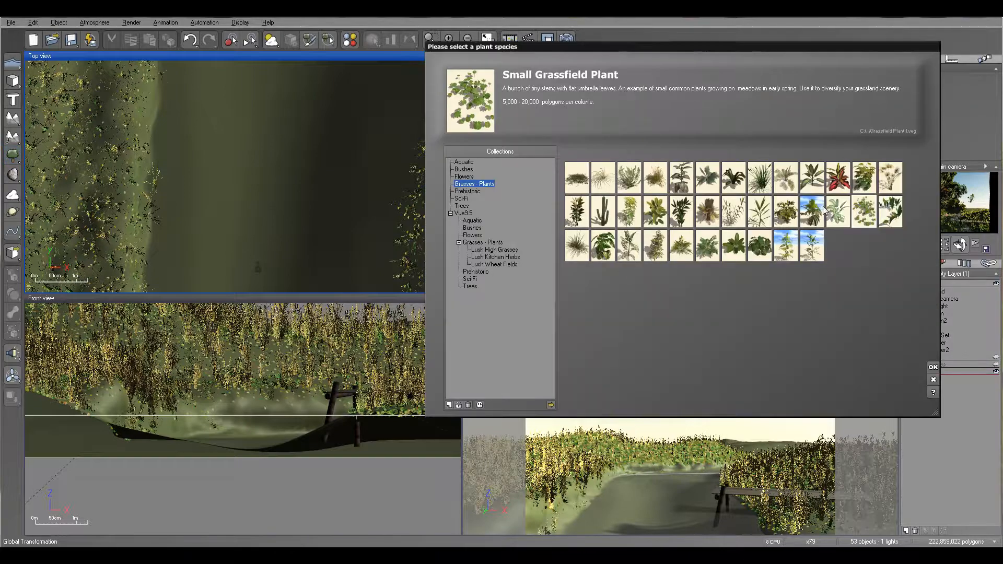
left_click(771, 182)
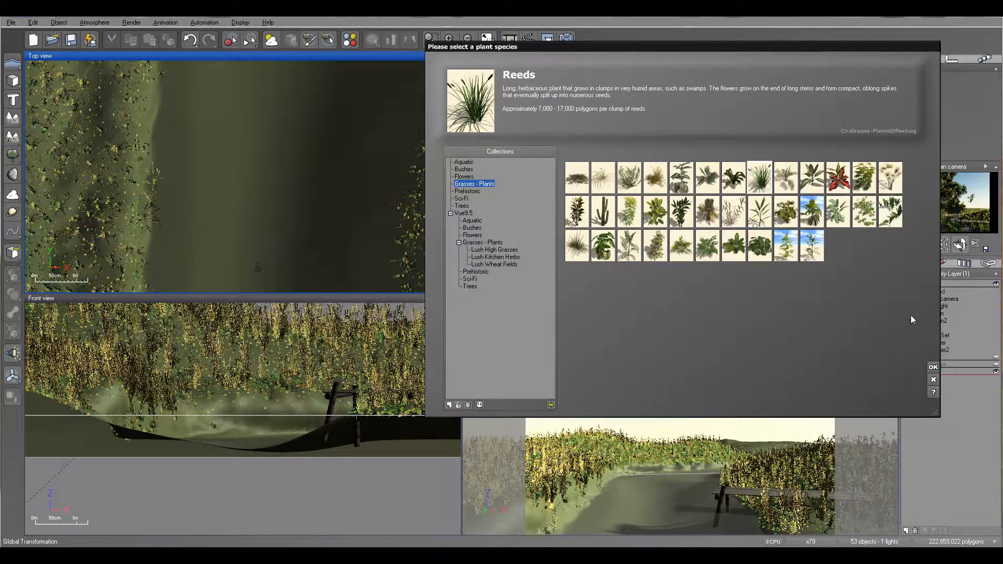
left_click(933, 367)
left_click_drag(246, 172, 343, 247)
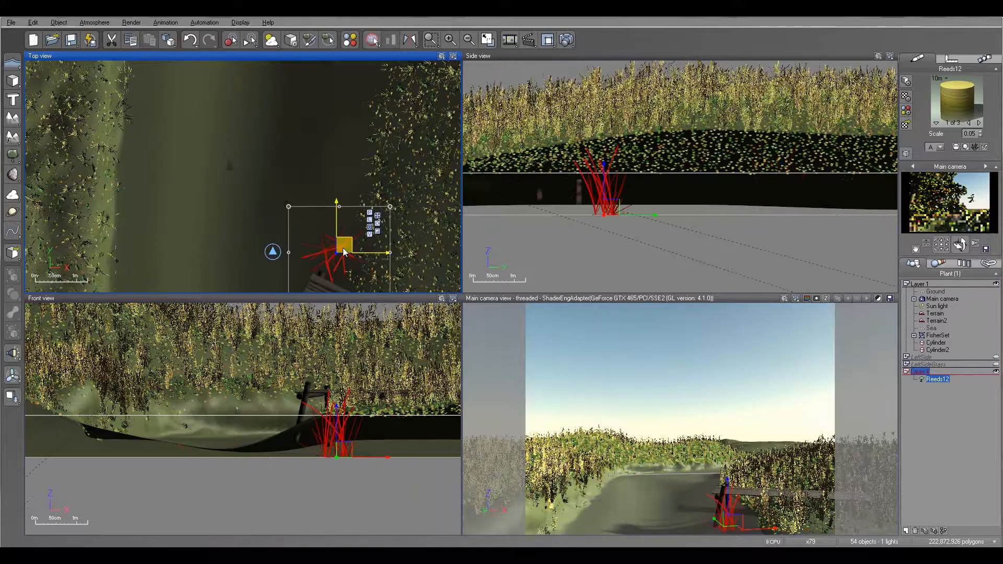
left_click_drag(618, 207, 616, 180)
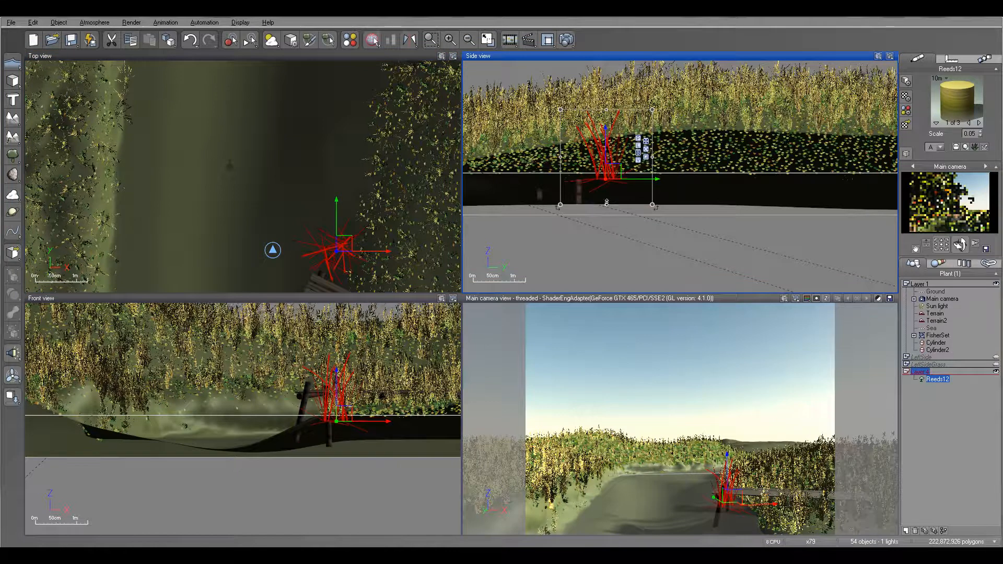
Add two more Reeds plants at waterline height, one overlapping the first and one on the downstream side of the jetty's river end
right_click_drag(589, 160, 683, 166)
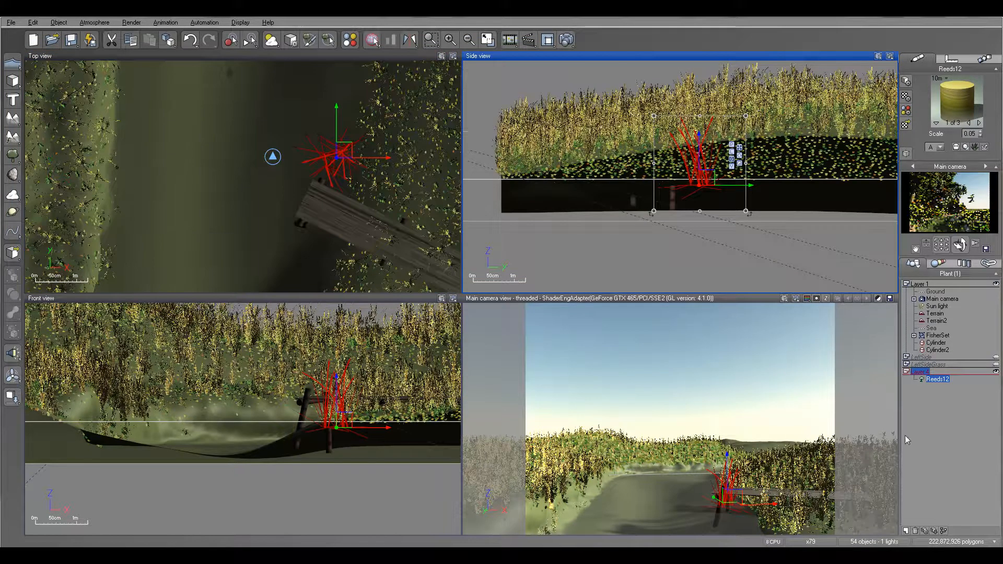
left_click(9, 160)
left_click_drag(257, 156, 328, 150)
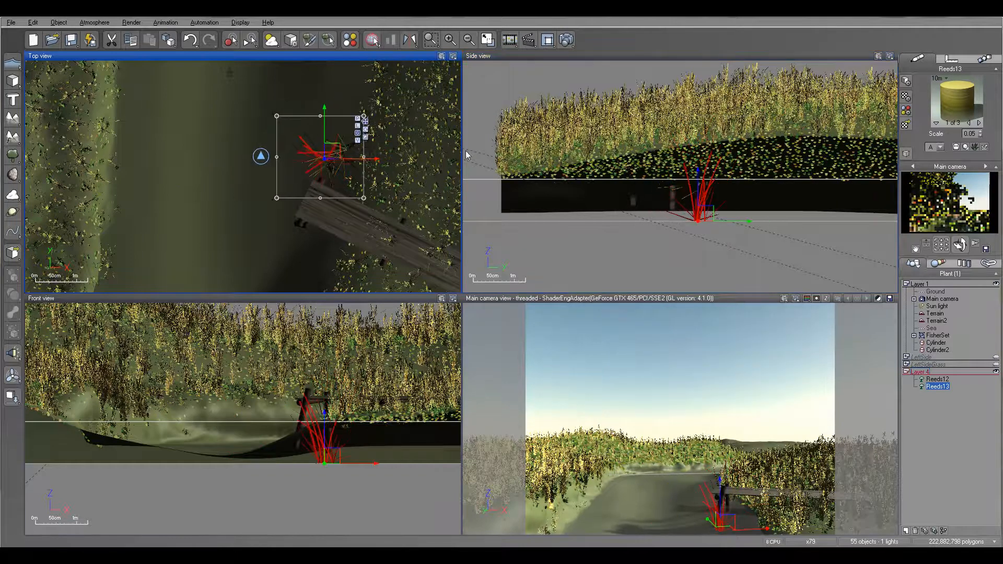
left_click_drag(707, 212, 709, 175)
left_click(15, 155)
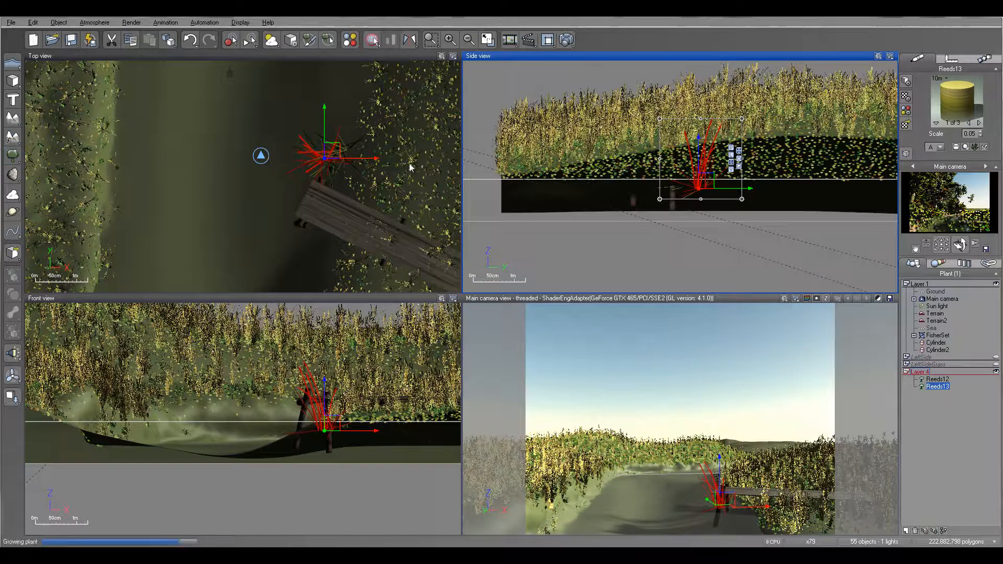
left_click_drag(257, 165, 313, 226)
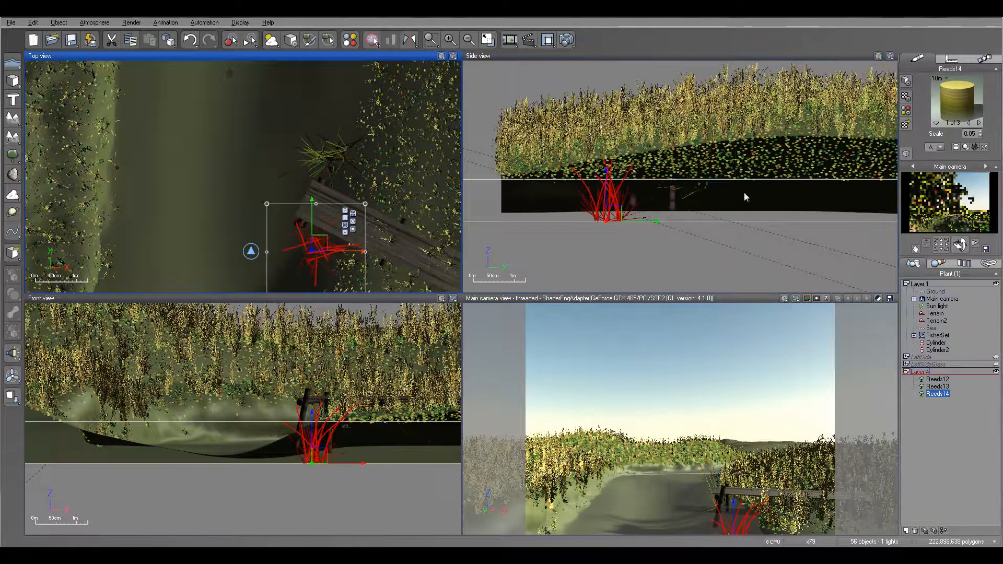
left_click_drag(613, 226, 618, 190)
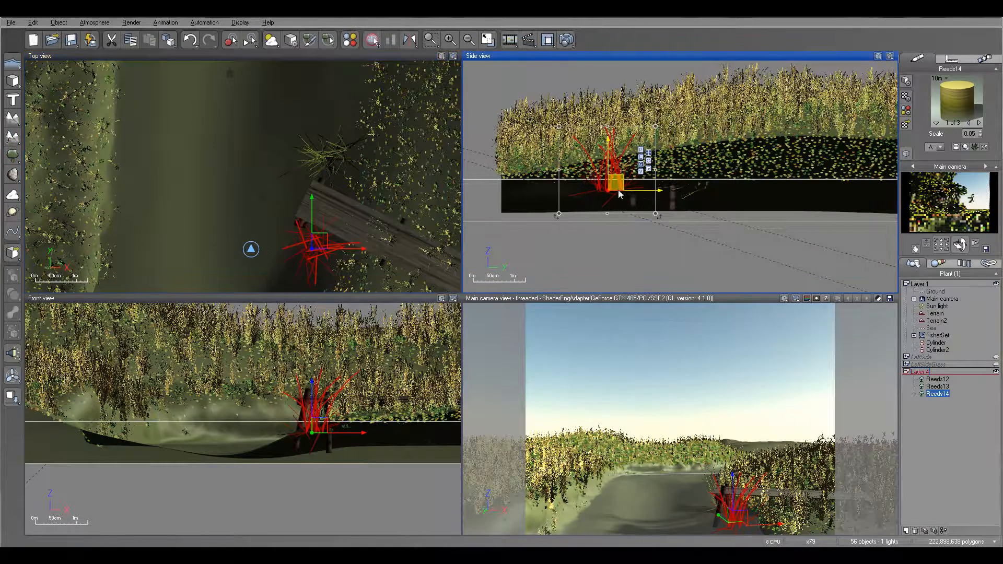
Place two Reeds plants along the left shore, one opposite the jetty and one farther downstream, both raised to the waterline
right_click_drag(312, 139, 394, 134)
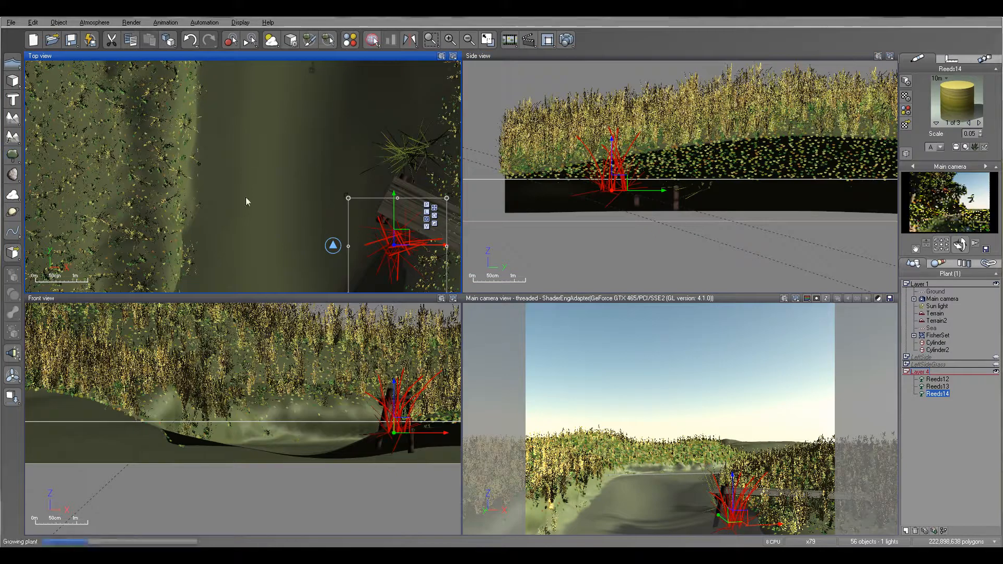
left_click(15, 156)
left_click_drag(254, 167, 224, 176)
left_click_drag(680, 206, 690, 183)
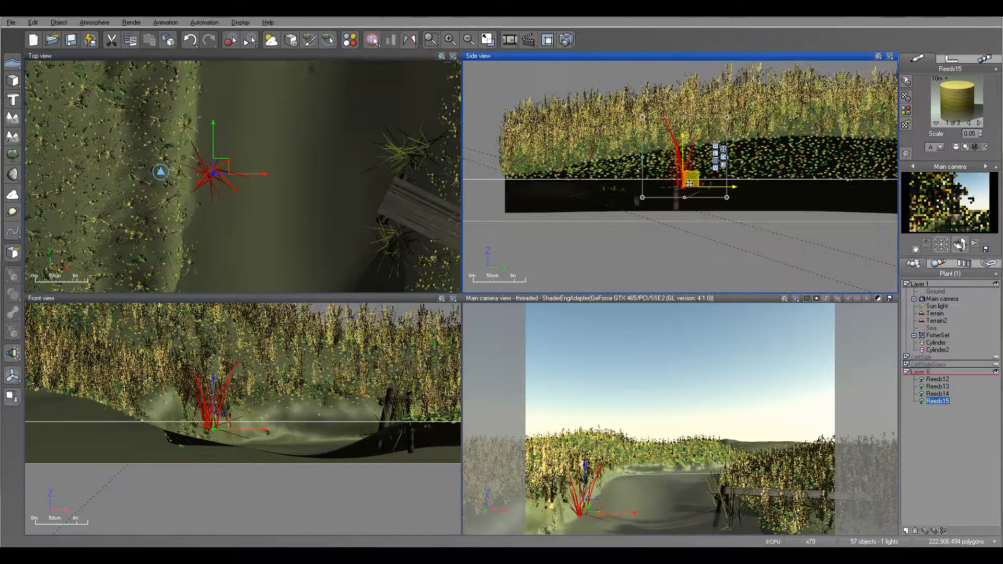
right_click_drag(225, 238, 222, 154)
key("alt+d")
left_click_drag(210, 92, 201, 169)
left_click_drag(695, 215, 696, 179)
Thicken the left-shore reeds with two more Reeds plants, one between the existing clumps and one farther into the river, raised to the waterline
right_click_drag(162, 164, 130, 290)
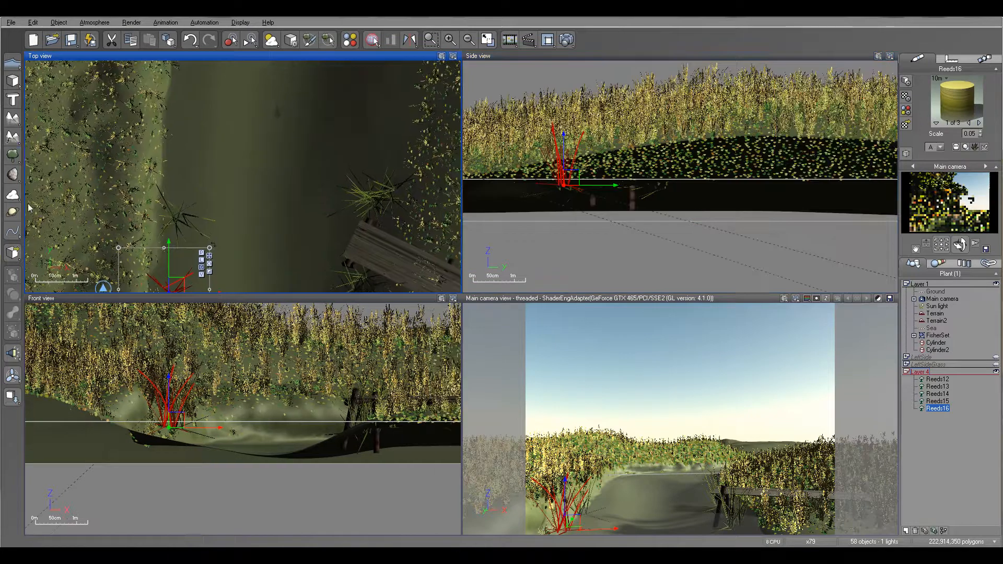
left_click(13, 156)
left_click_drag(251, 168, 174, 233)
left_click_drag(620, 211, 621, 185)
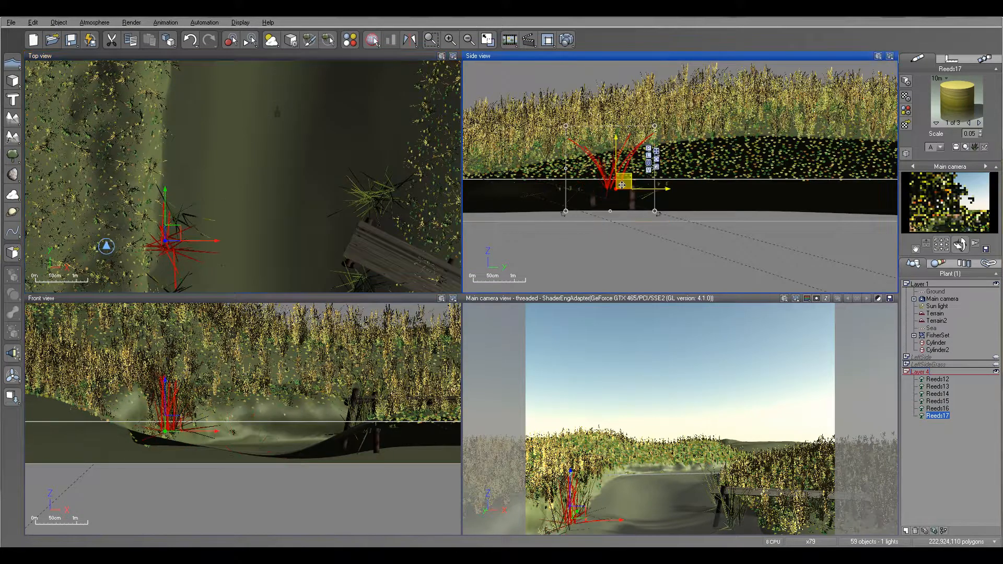
left_click(13, 156)
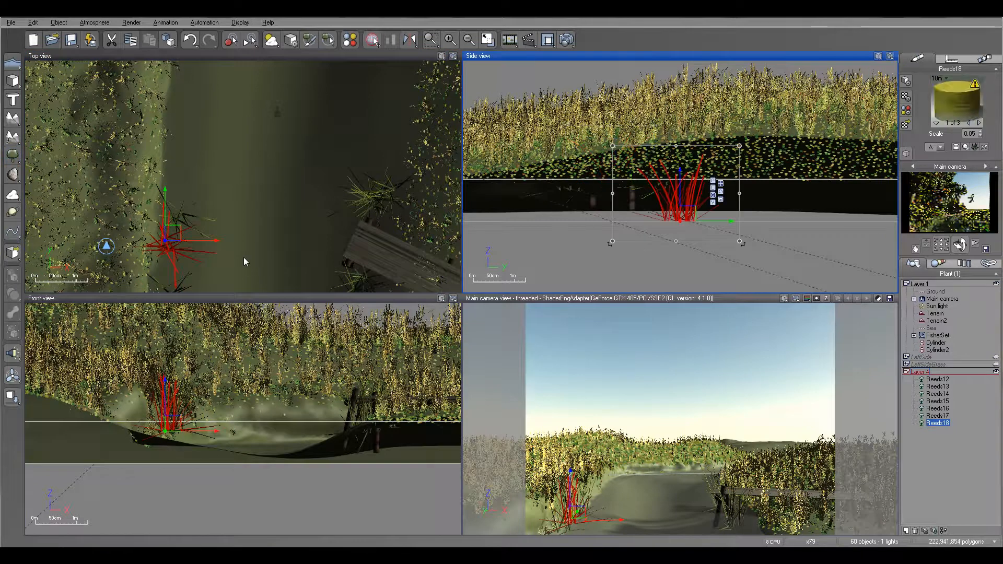
left_click_drag(244, 172, 204, 240)
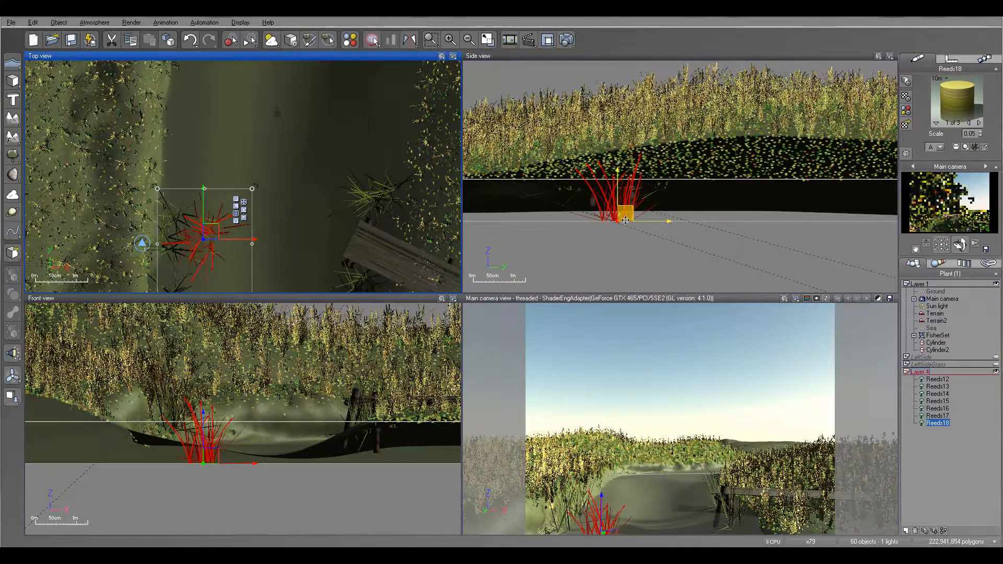
left_click_drag(625, 219, 632, 189)
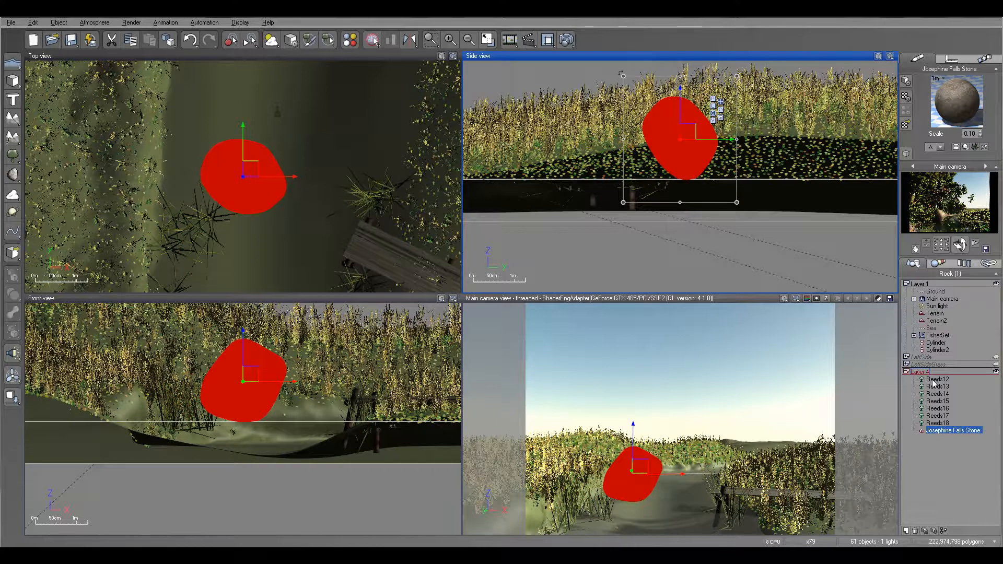
Delete the stray Josephine Falls Stone and add two Reeds plants at waterline height upstream of the jetty near the right bank
key("Delete")
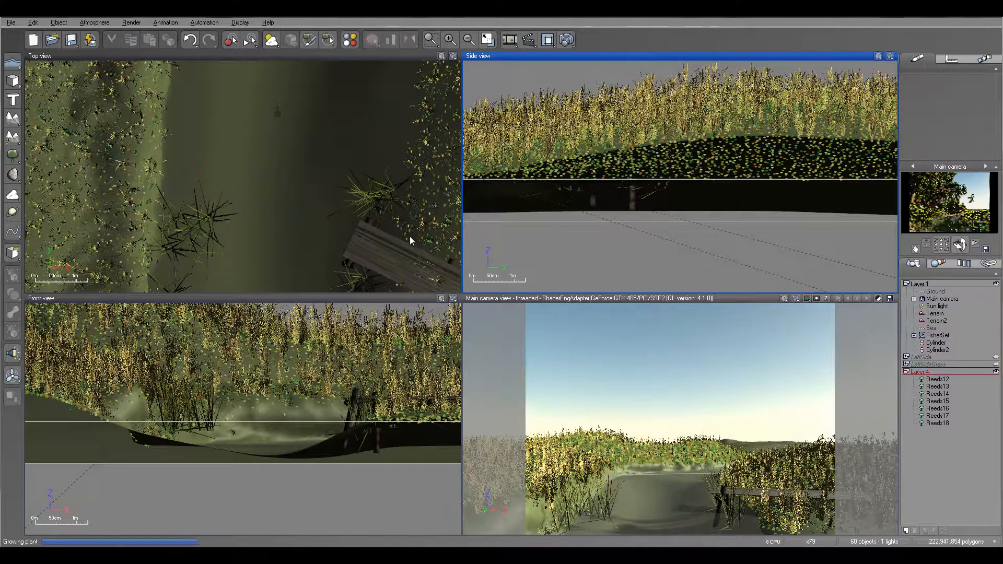
left_click_drag(251, 169, 348, 159)
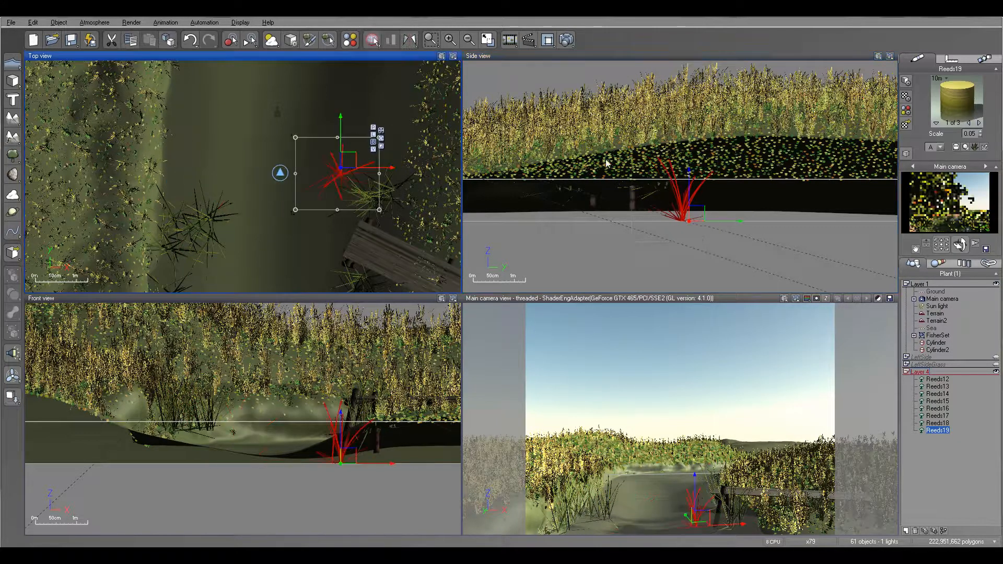
left_click_drag(700, 212, 698, 176)
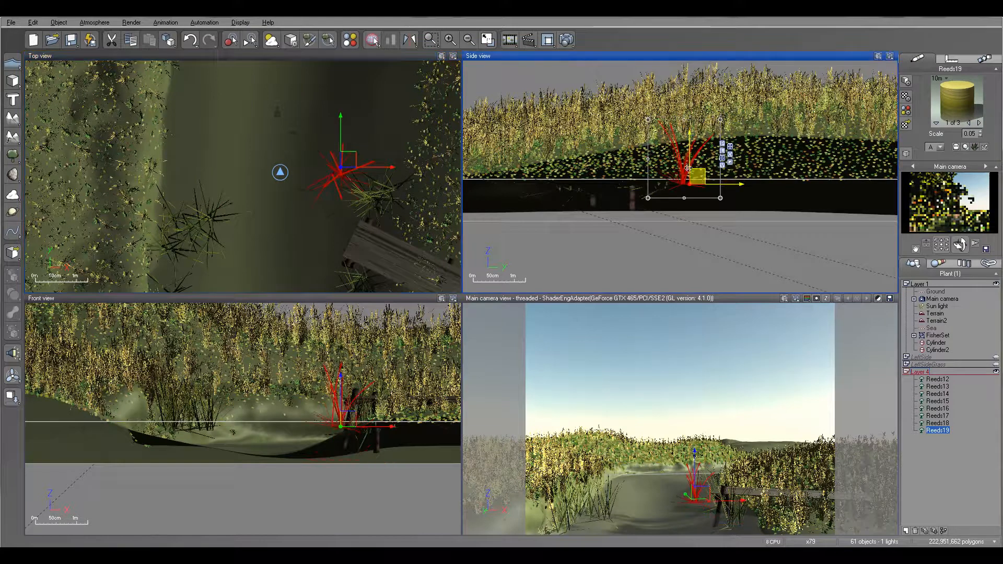
left_click(14, 138)
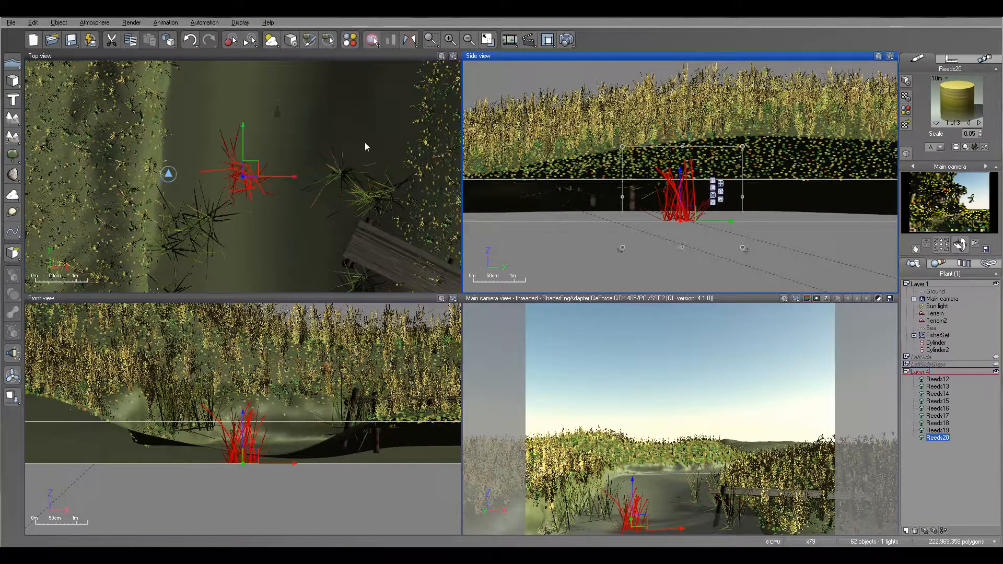
left_click_drag(244, 237, 393, 68)
left_click_drag(794, 217, 793, 184)
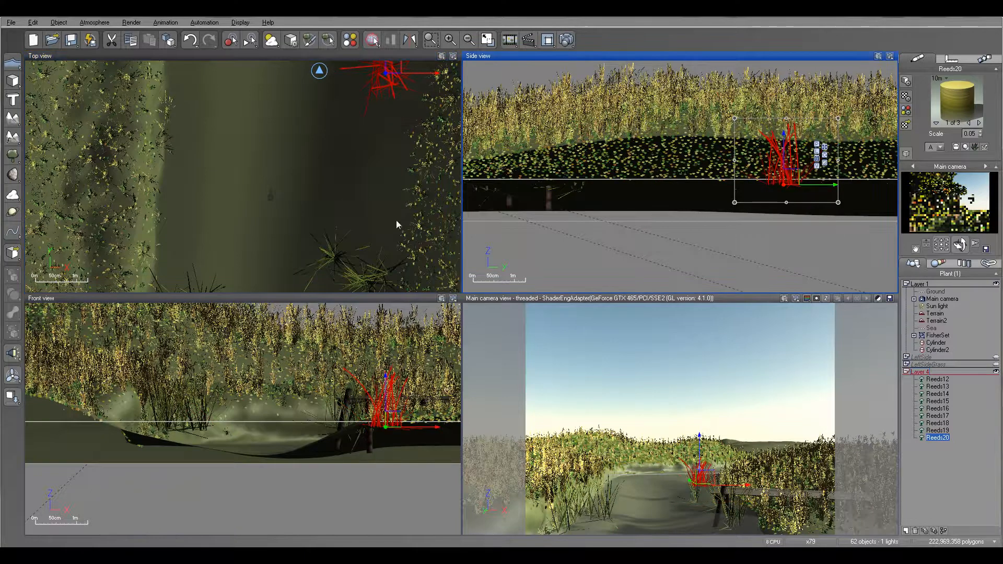
Add two Reeds plants at waterline height along the left shore far upstream, just before the river's bend
right_click_drag(129, 139, 156, 327)
right_click_drag(264, 189, 229, 376)
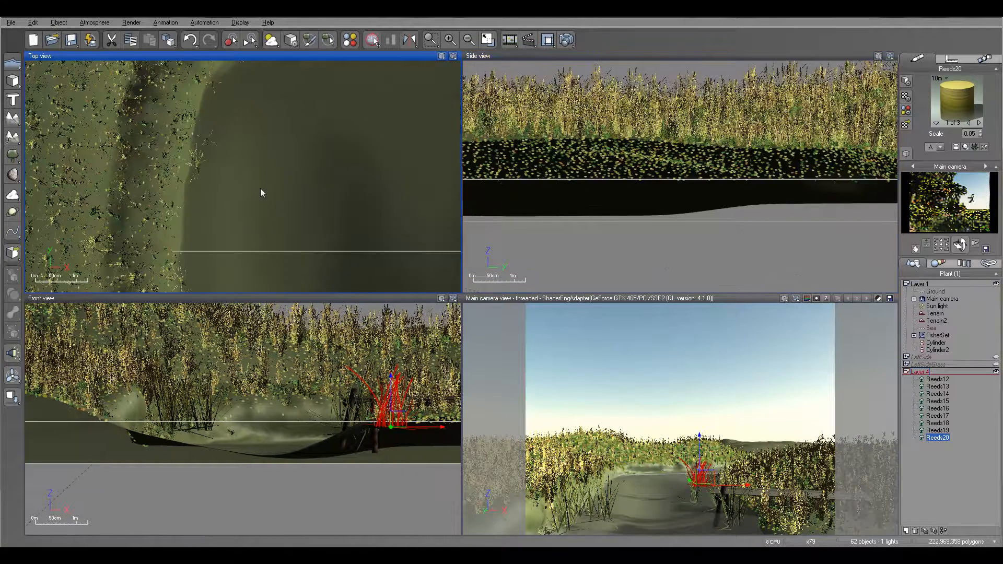
scroll(260, 188, "down", 2)
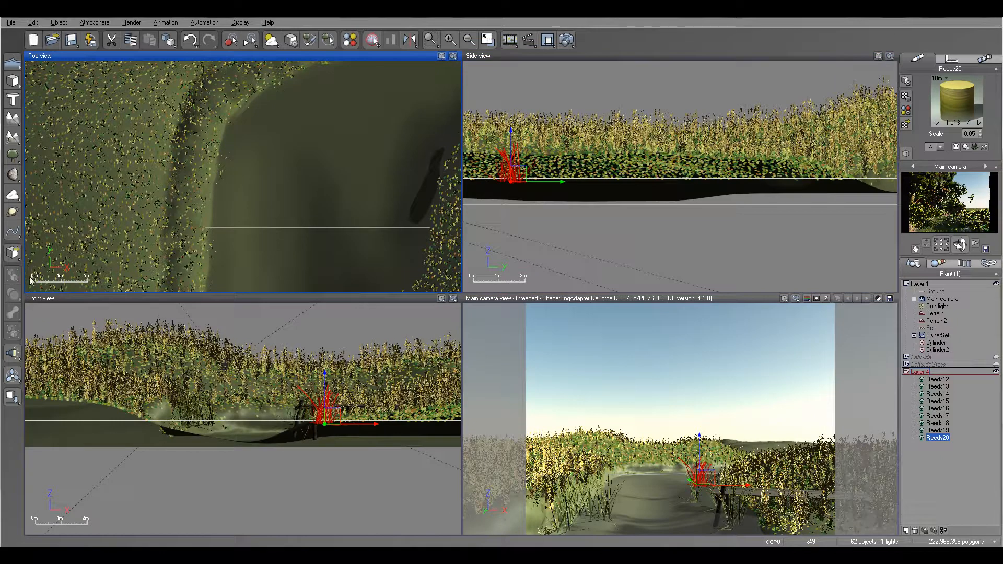
left_click(13, 156)
left_click_drag(251, 171, 239, 209)
left_click_drag(667, 196, 664, 181)
left_click(13, 155)
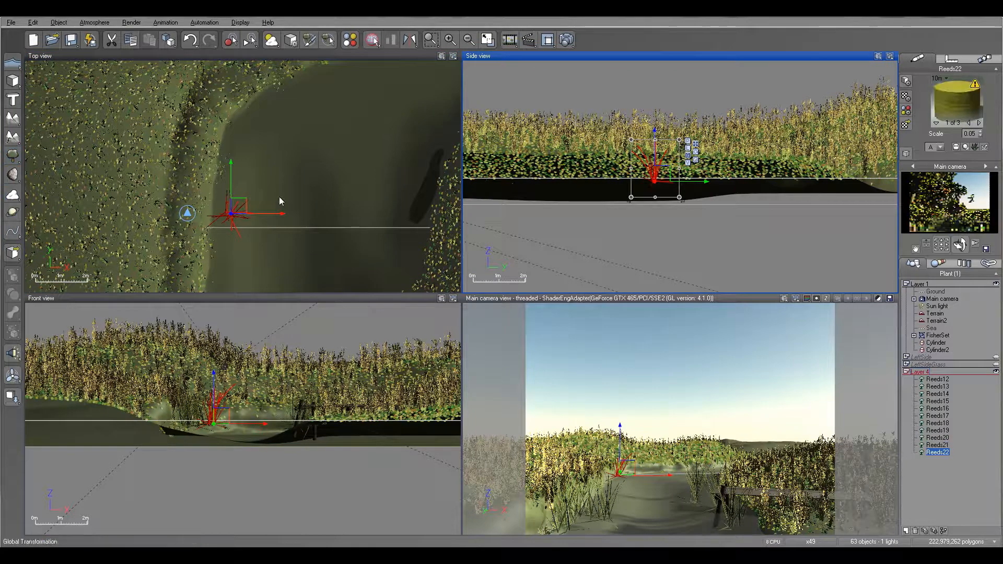
left_click_drag(250, 148, 250, 139)
left_click_drag(719, 198, 721, 181)
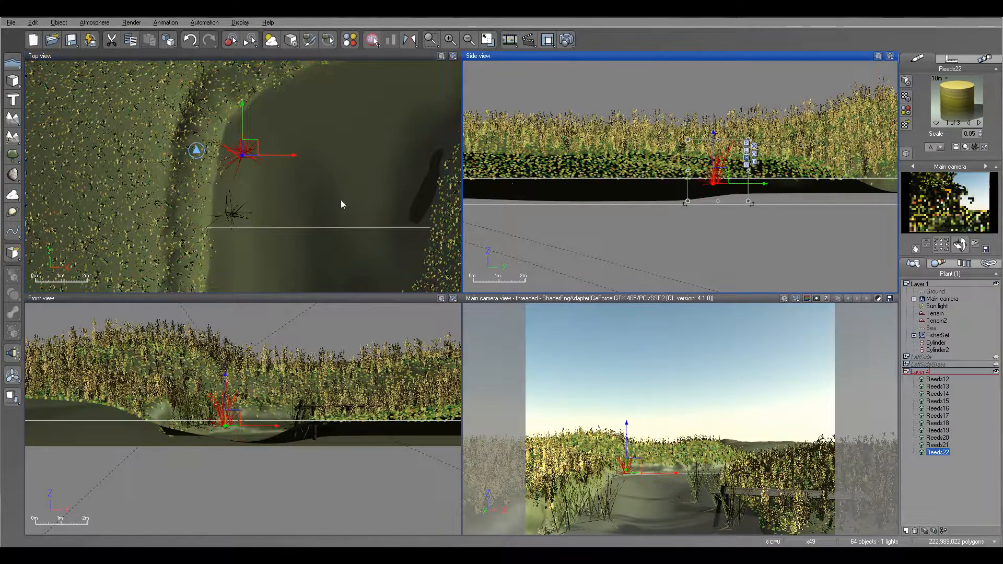
right_click_drag(277, 157, 225, 65)
right_click_drag(336, 210, 376, 114)
right_click_drag(384, 264, 401, 166)
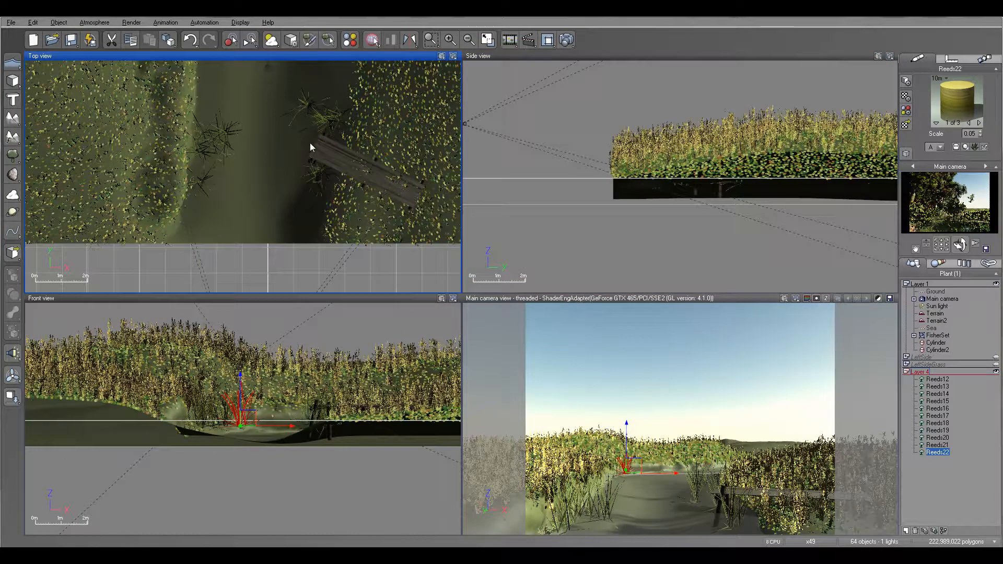
Add a Vitex Agnus Castus plant on the right bank just downstream of the jetty, raised to the waterline
left_click(11, 161)
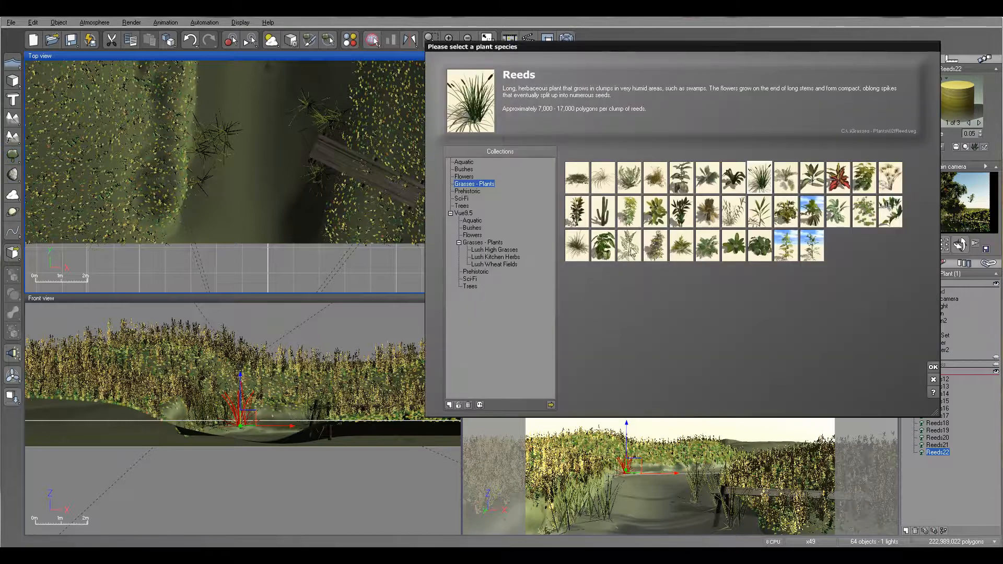
left_click(637, 214)
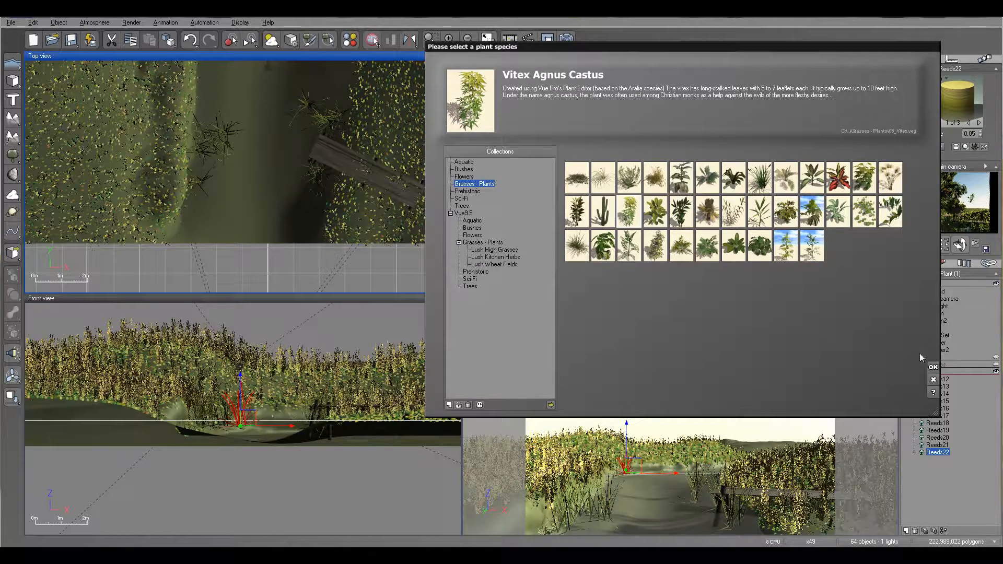
left_click(933, 367)
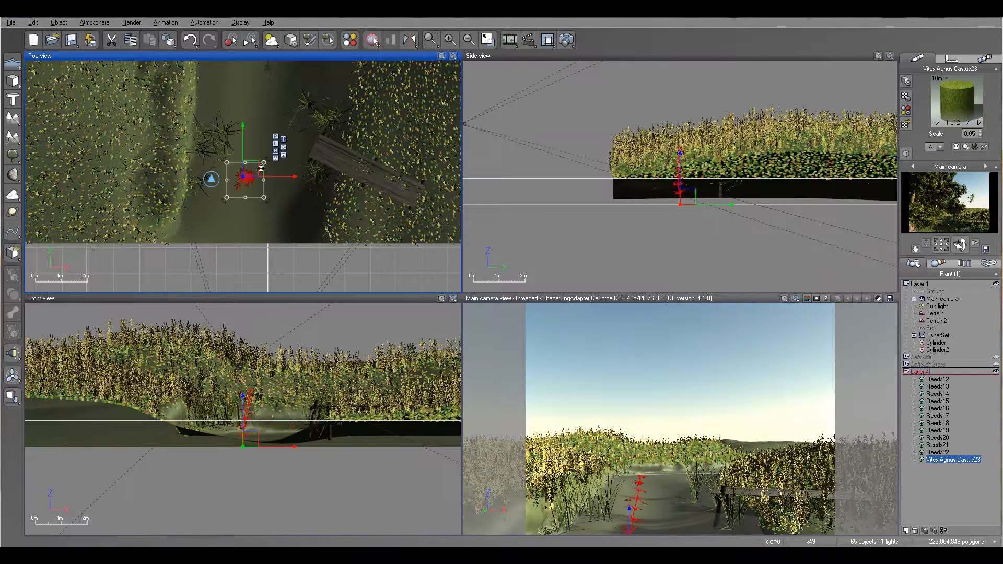
left_click_drag(246, 170, 343, 182)
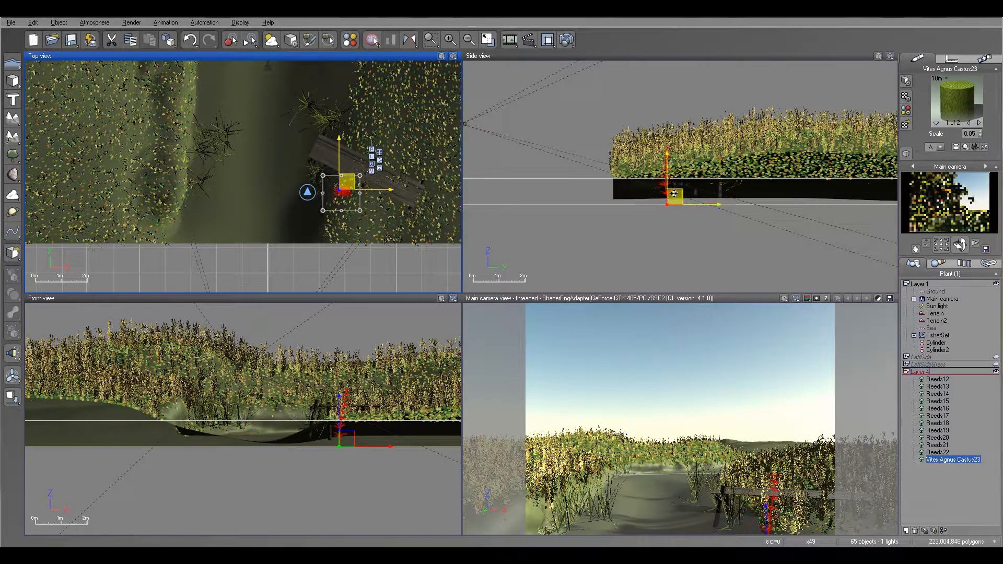
left_click(674, 176)
left_click_drag(674, 175, 674, 178)
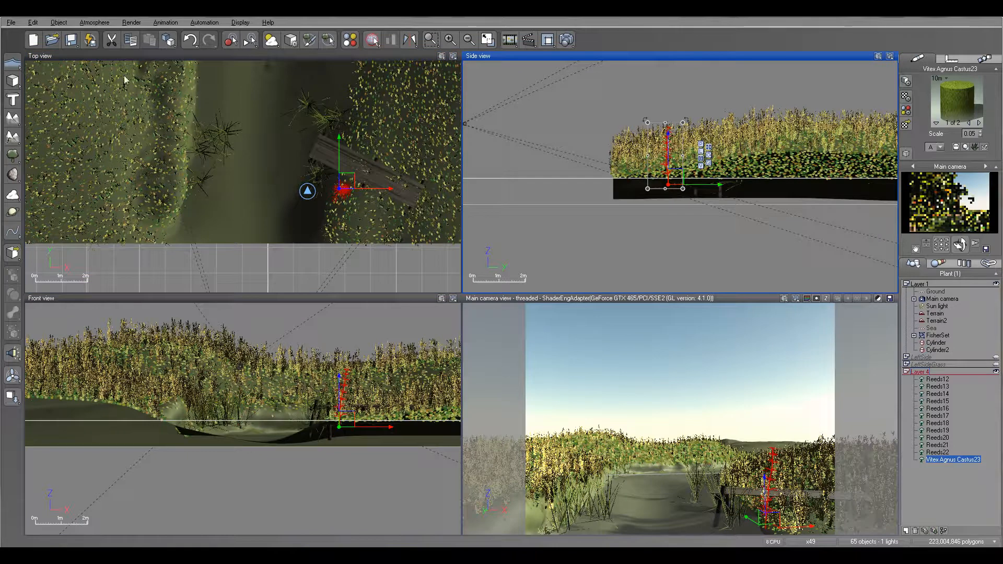
Add two more Vitex Agnus Castus plants at ground level on the right bank, one beside the jetty and one upstream of it
left_click_drag(252, 166, 367, 185)
left_click(669, 172)
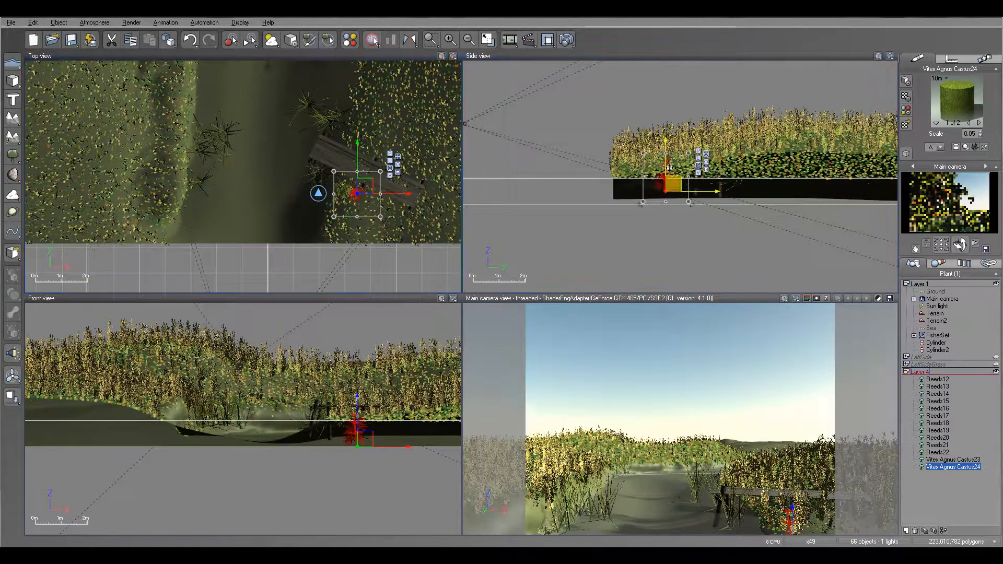
left_click_drag(669, 171, 669, 170)
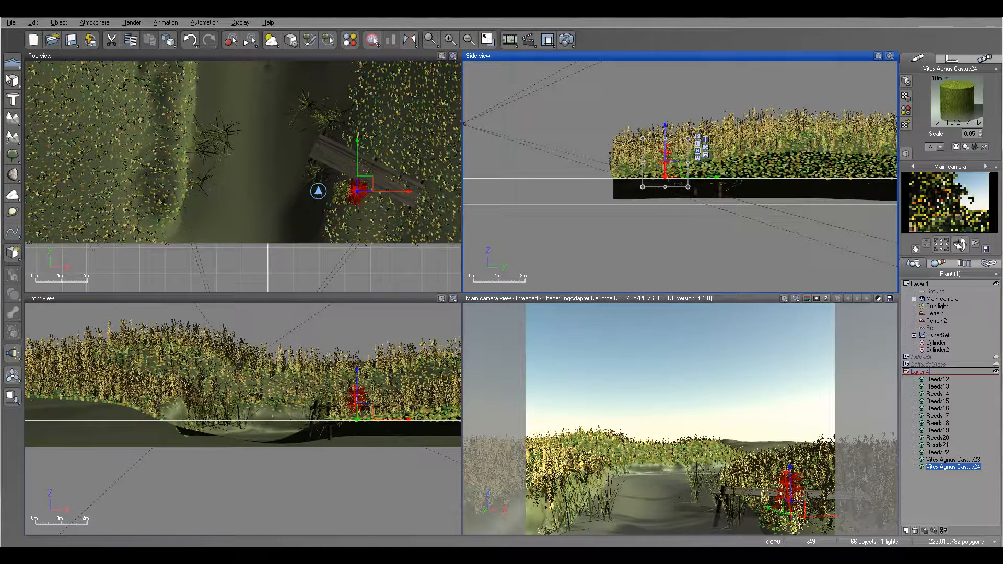
left_click(12, 155)
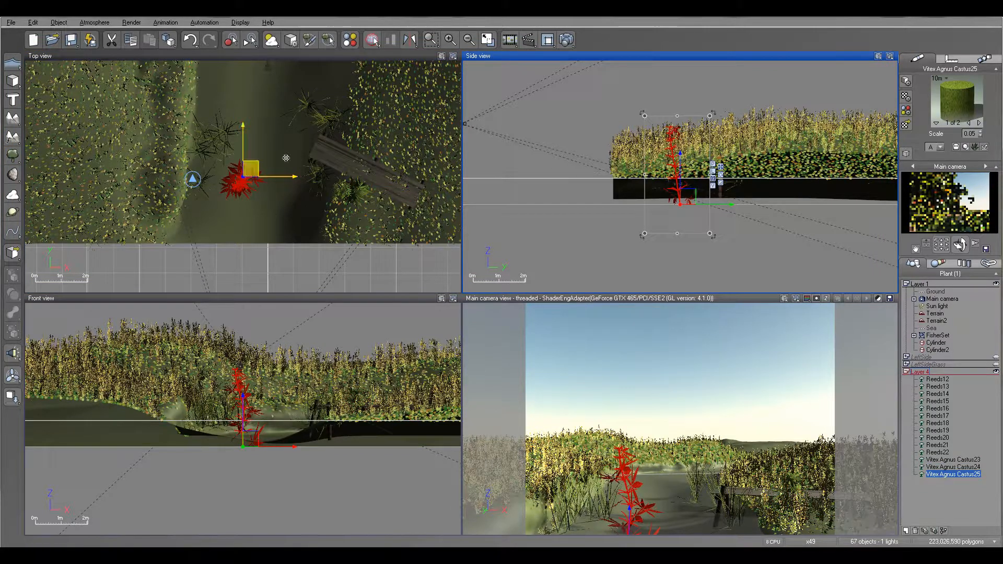
left_click_drag(250, 173, 397, 100)
left_click_drag(762, 196, 769, 176)
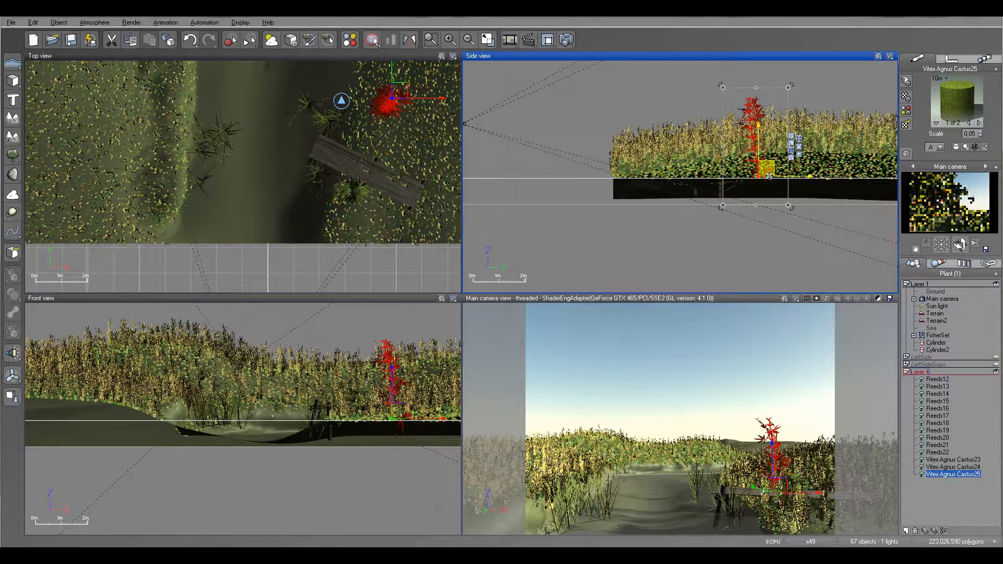
Add a Small Grassfield Plant 3 at the right bank's edge beside the jetty, raised to the waterline
right_click(12, 155)
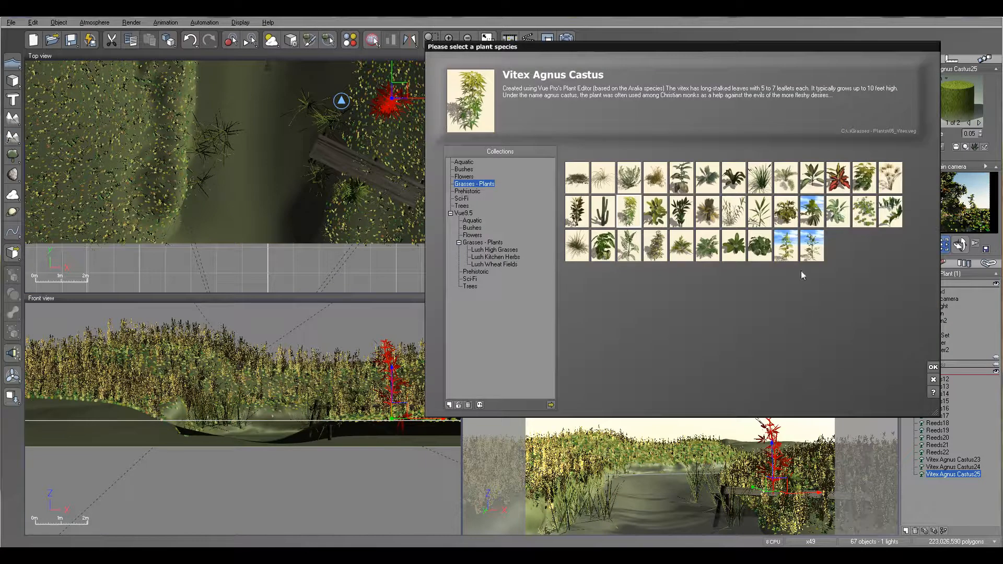
left_click(700, 251)
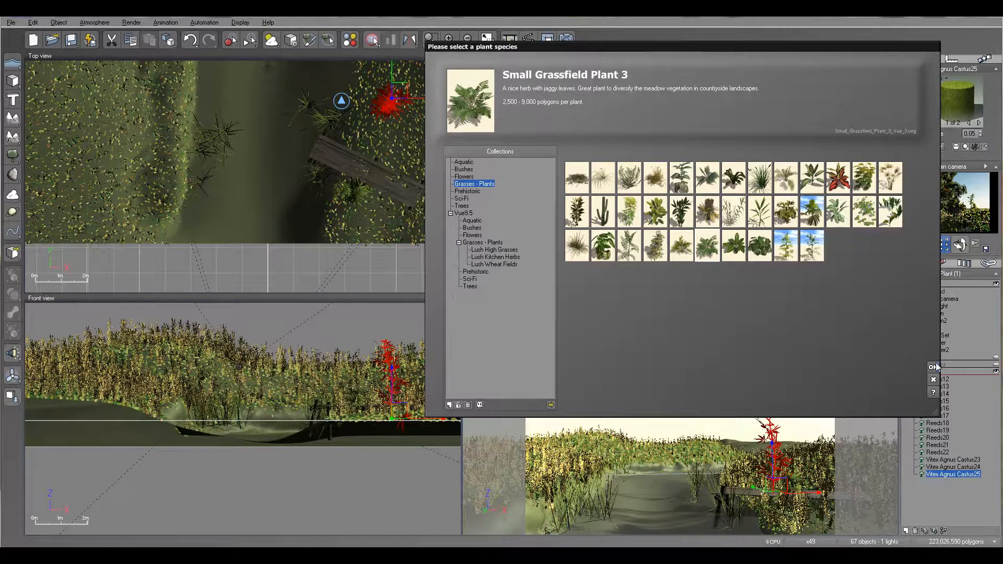
left_click(933, 367)
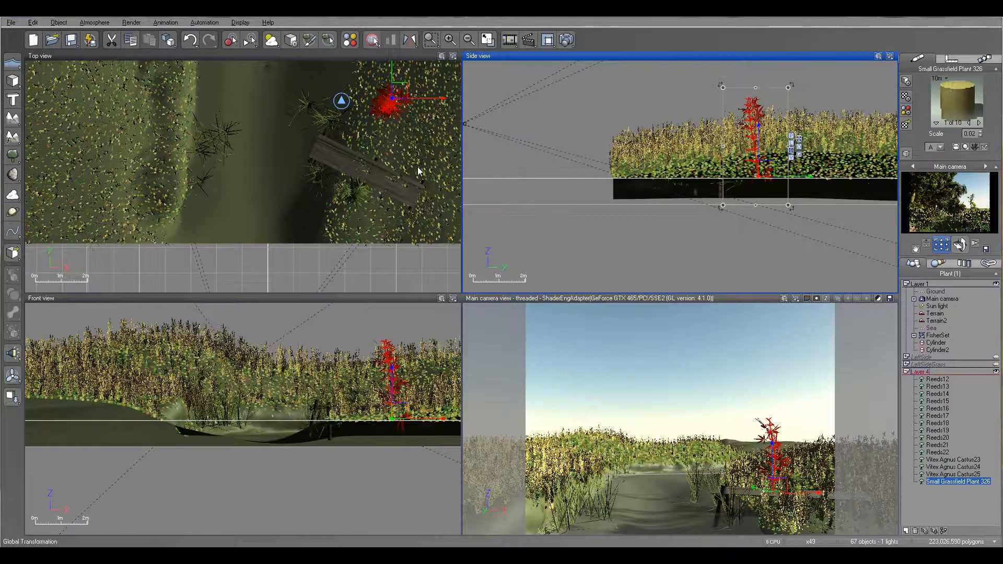
left_click(252, 169)
left_click_drag(257, 168, 352, 176)
left_click(677, 197)
left_click_drag(677, 197, 683, 180)
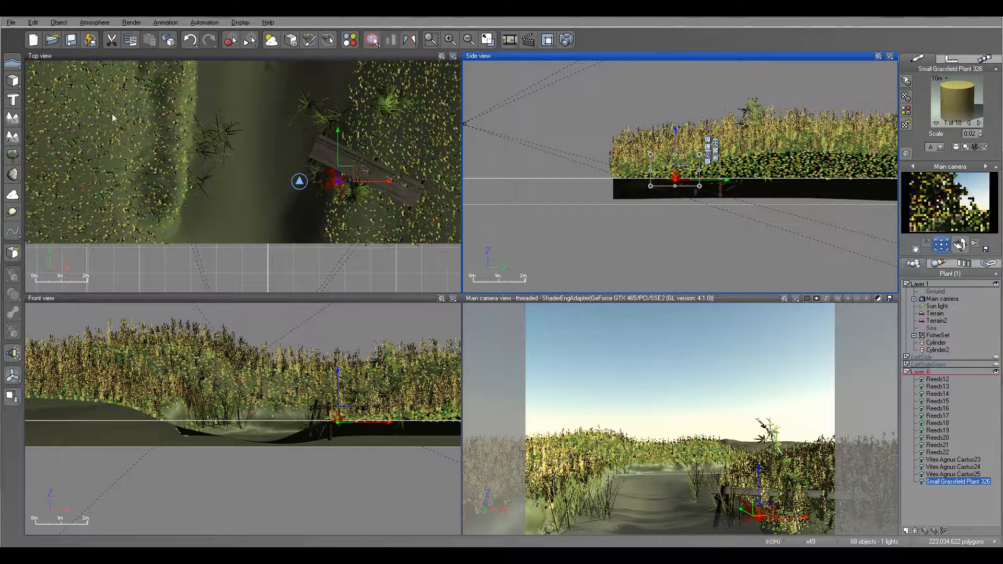
Add an Aralia plant on the right bank in the foreground, downstream of the jetty, raised to ground level
right_click(12, 155)
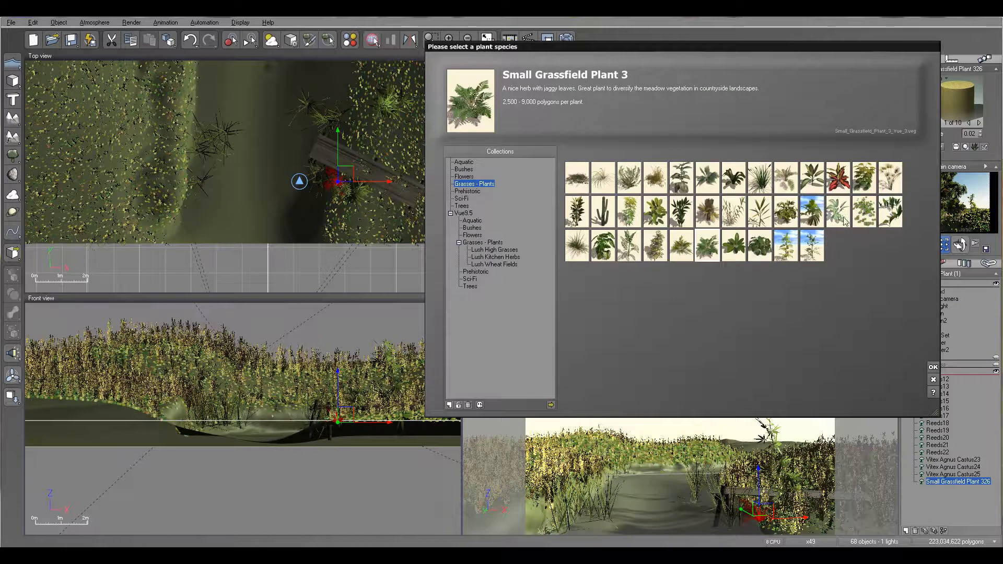
left_click(864, 177)
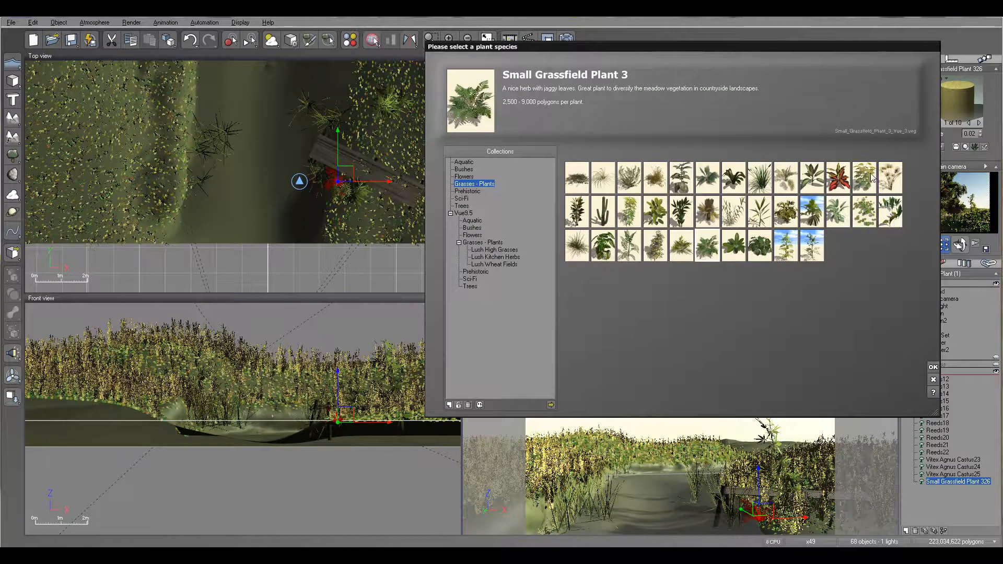
left_click(933, 367)
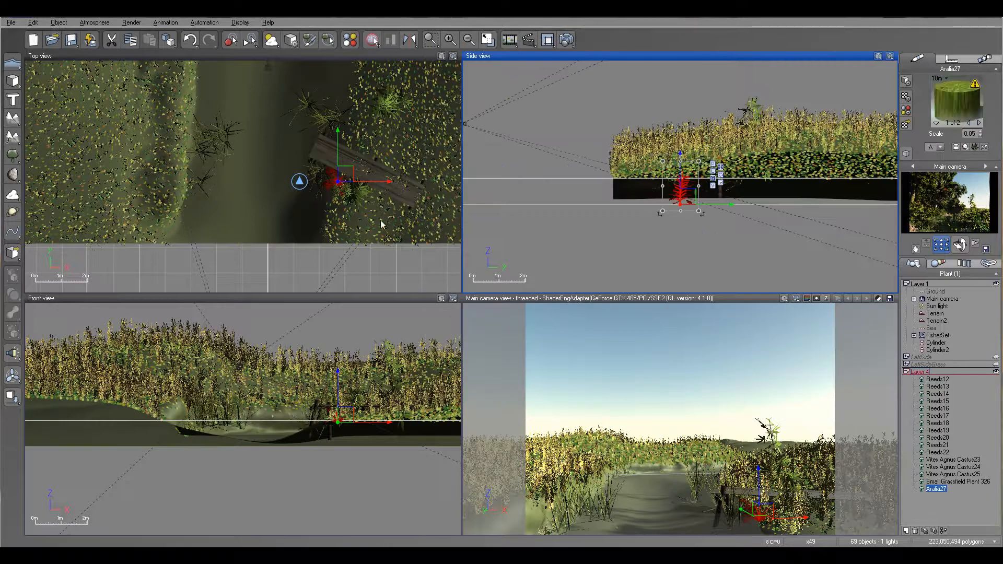
left_click_drag(253, 169, 369, 212)
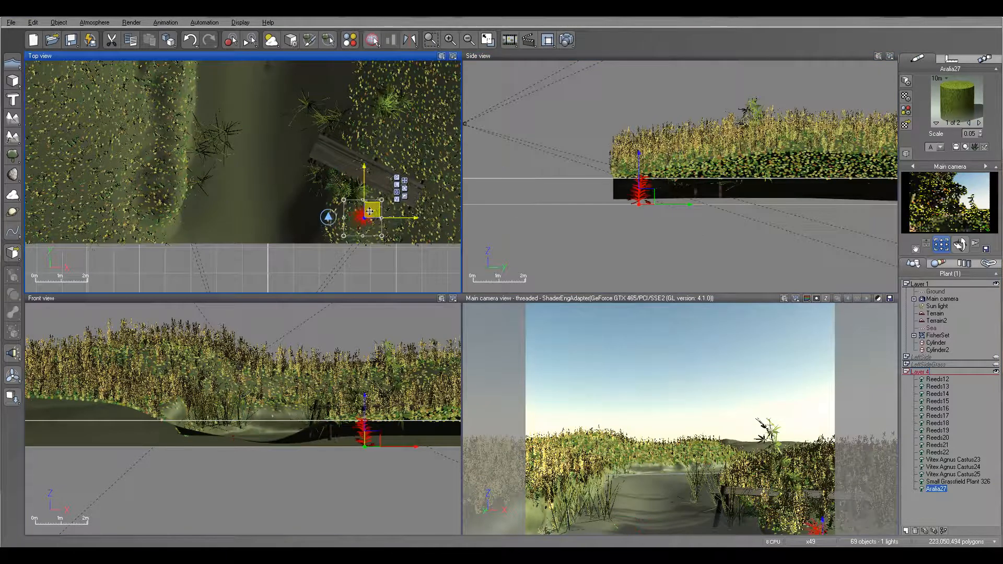
left_click_drag(649, 201, 655, 178)
Add a second Aralia at the edge of the left bank, opposite the jetty and close to the reeds, raised to the waterline
left_click(13, 155)
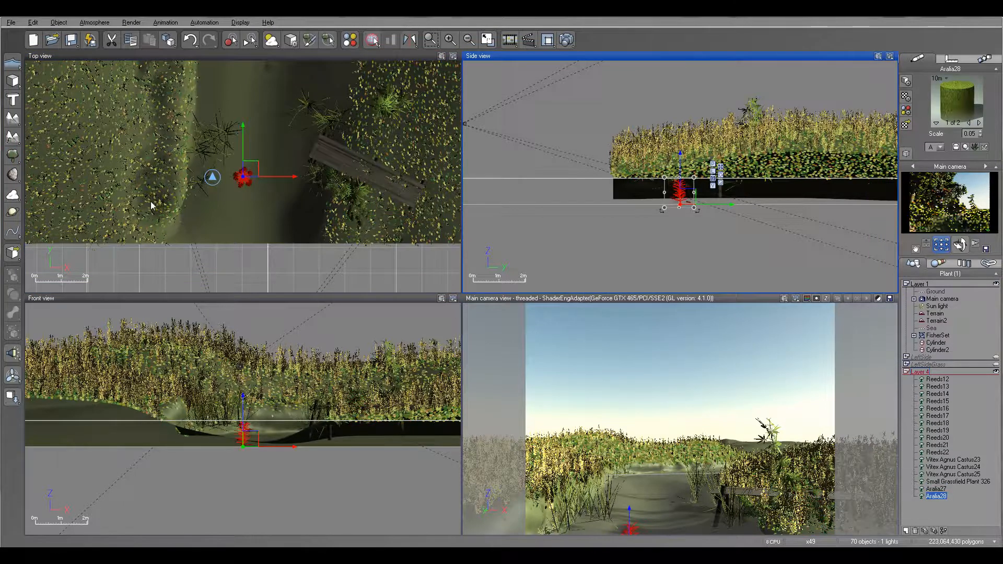
left_click_drag(250, 169, 167, 193)
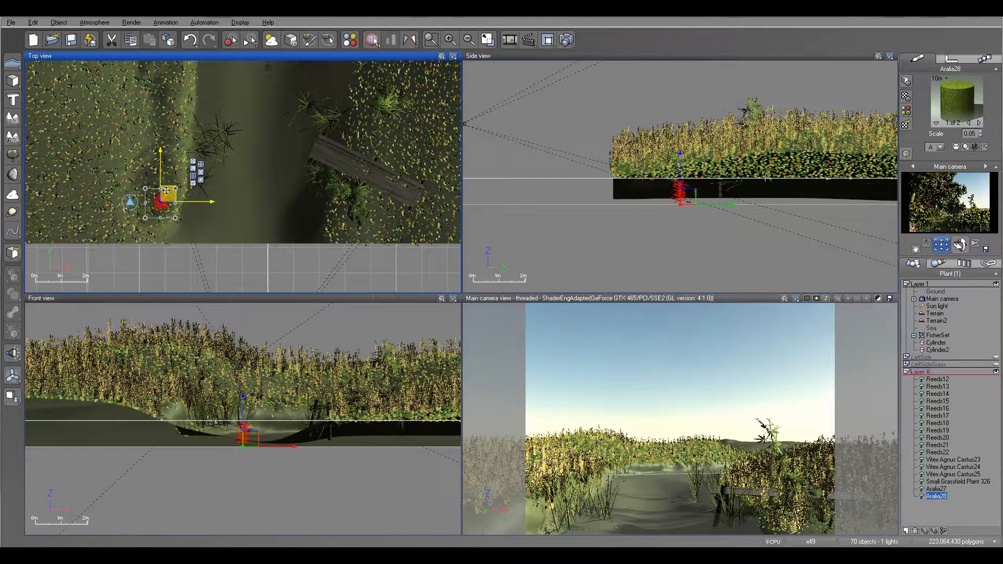
left_click(665, 170)
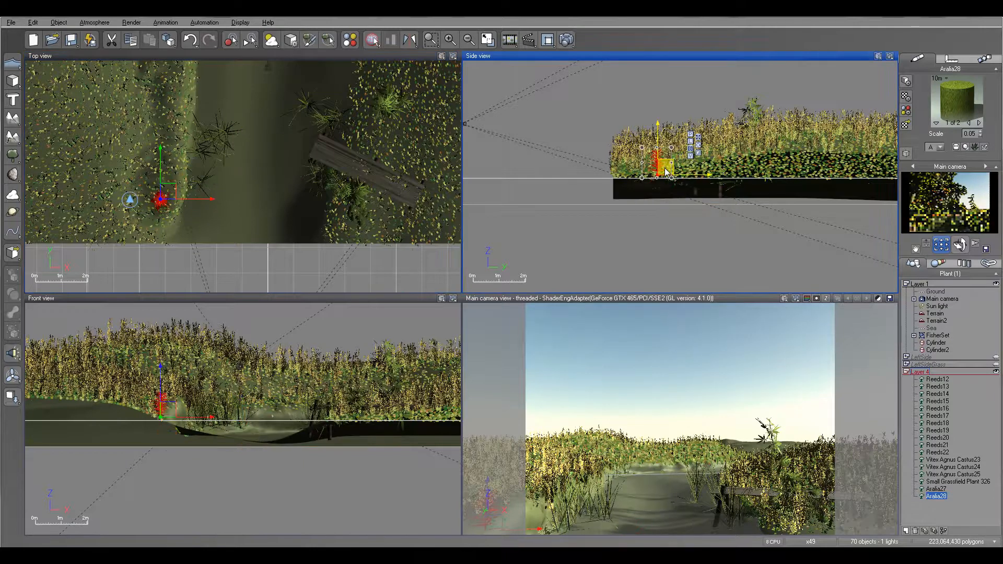
left_click_drag(169, 196, 194, 176)
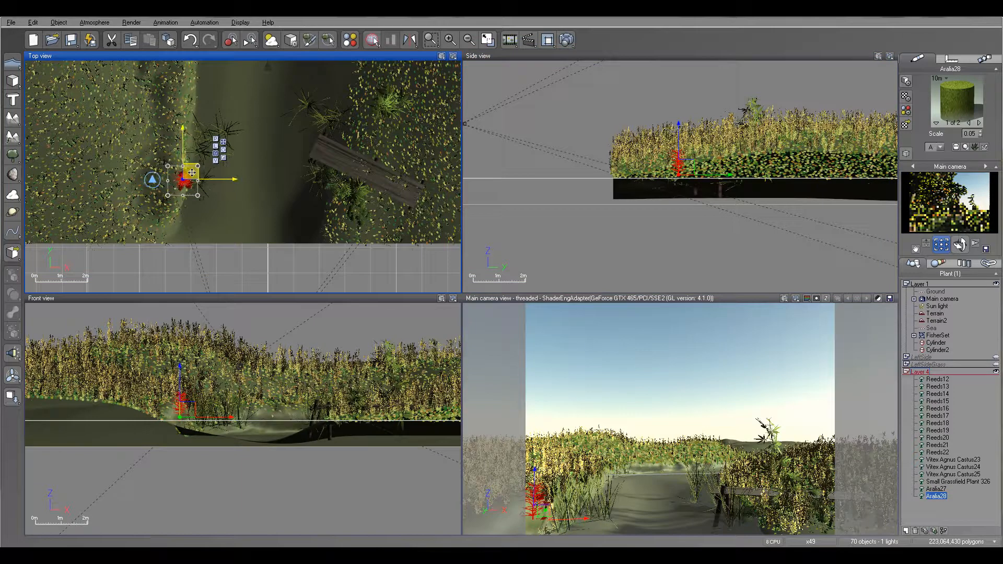
left_click(689, 168)
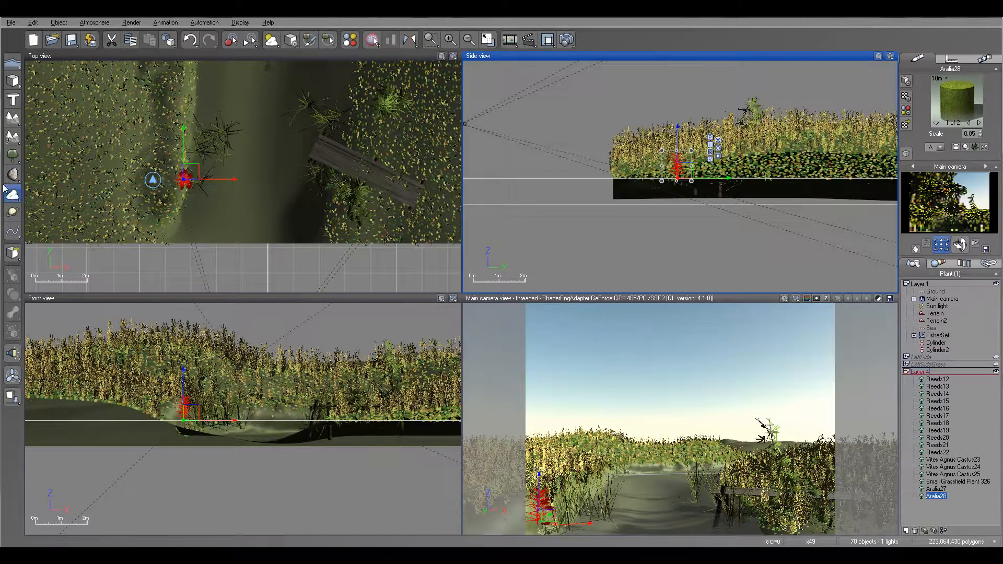
Add a Schefflera plant on the left bank next to the Aralia, raised to the waterline
left_click(11, 158)
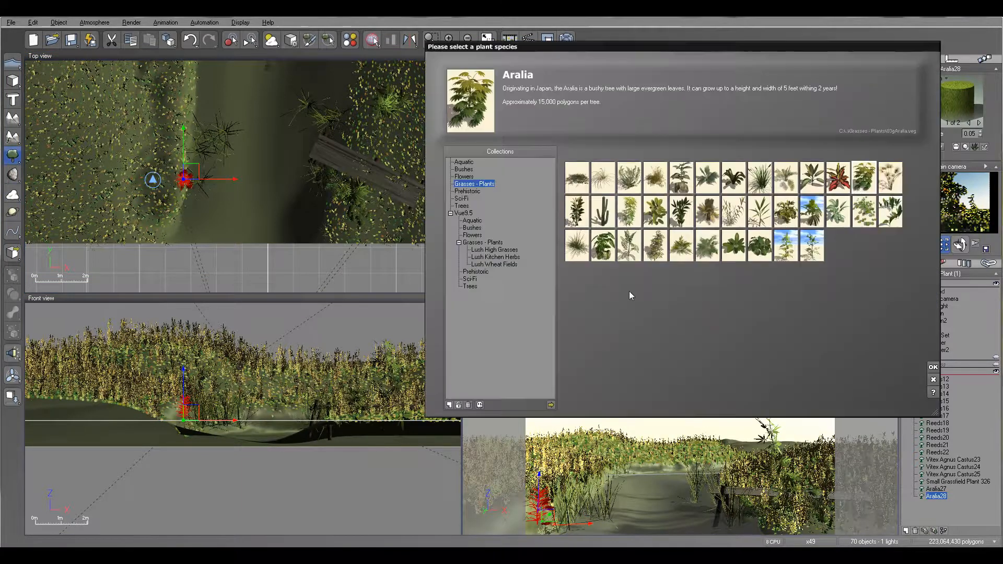
left_click(652, 250)
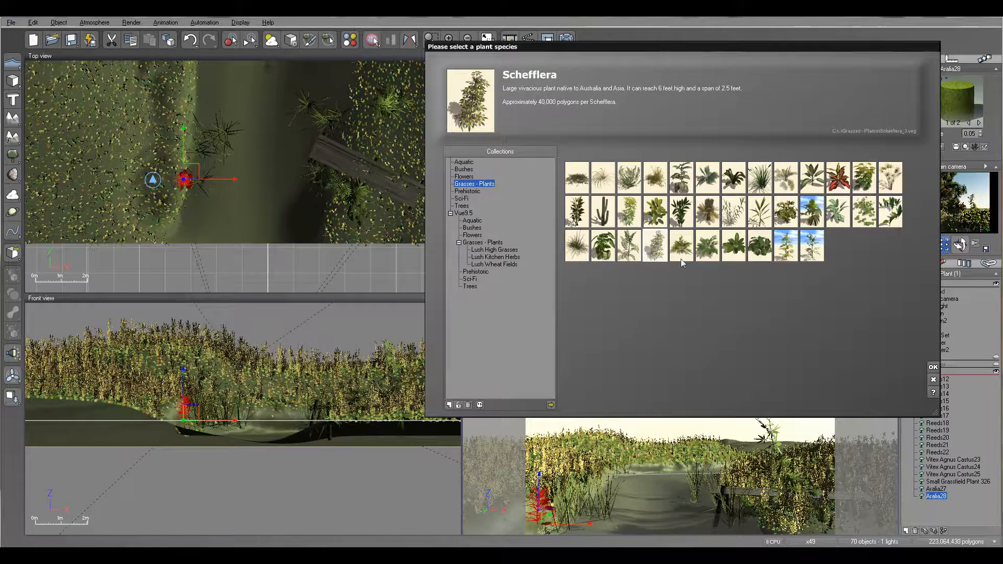
left_click(934, 368)
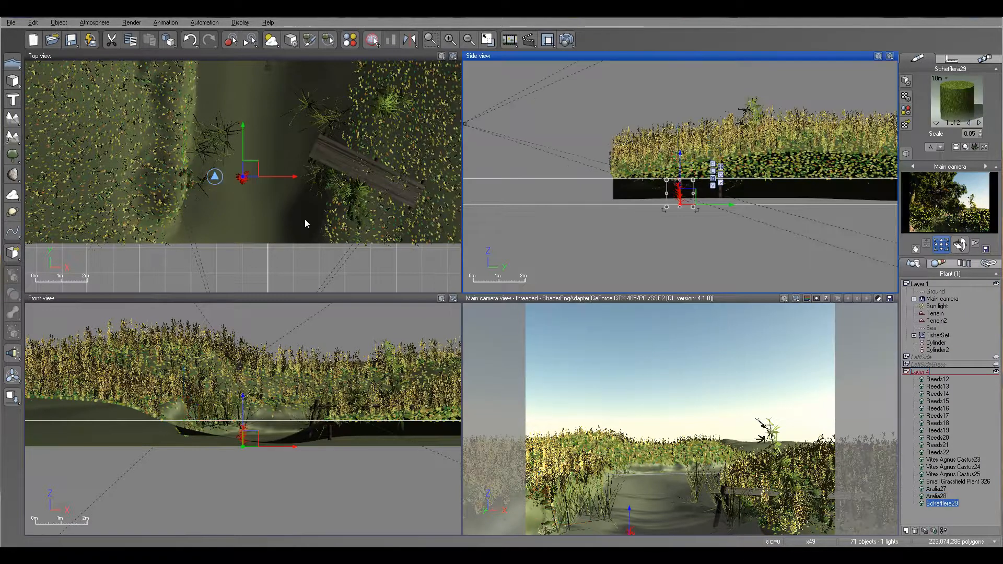
left_click(253, 172)
left_click_drag(253, 172, 186, 171)
left_click(697, 169)
left_click_drag(697, 169, 697, 170)
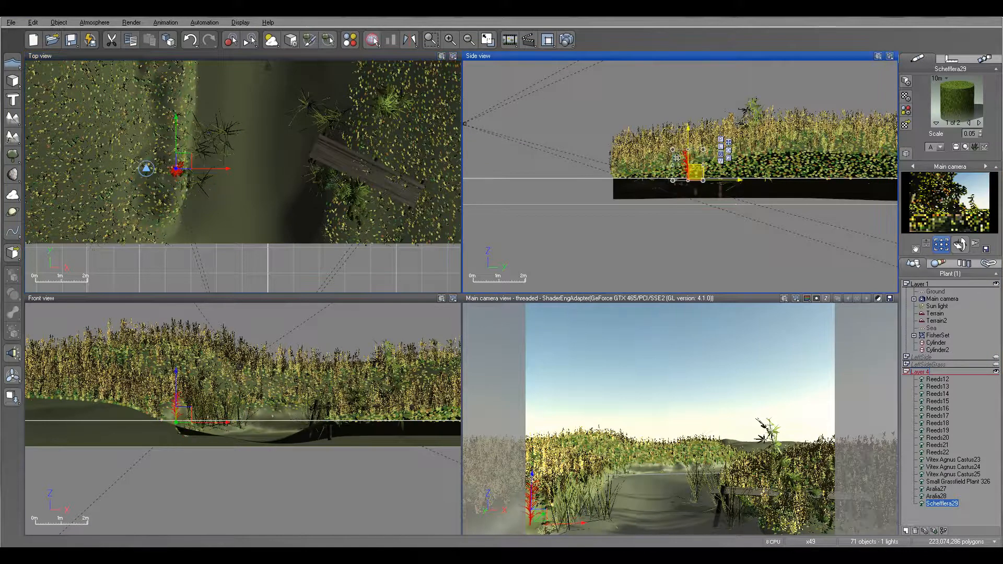
Render the main camera view to examine the newly placed bank plants, and close the render
left_click(574, 42)
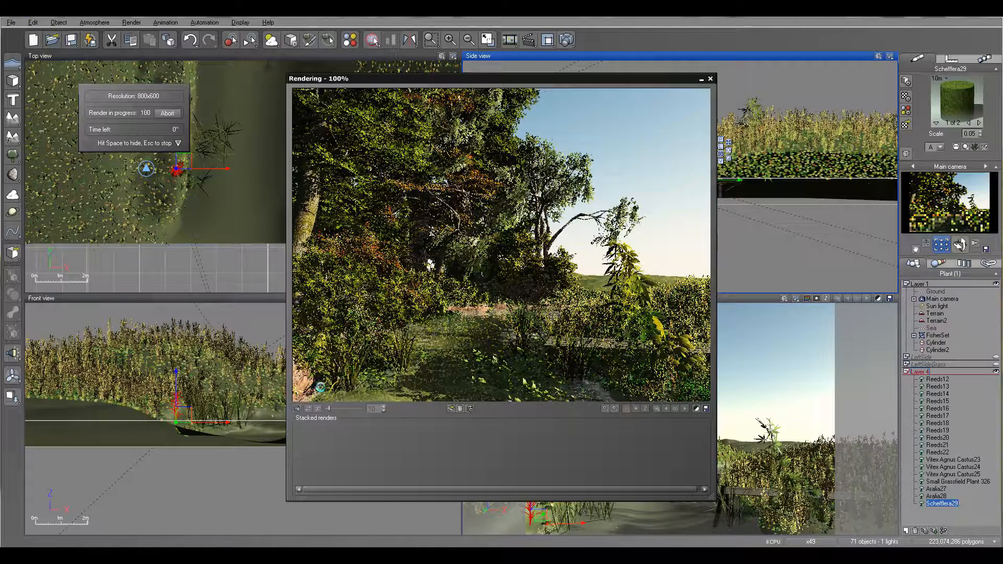
left_click(560, 340)
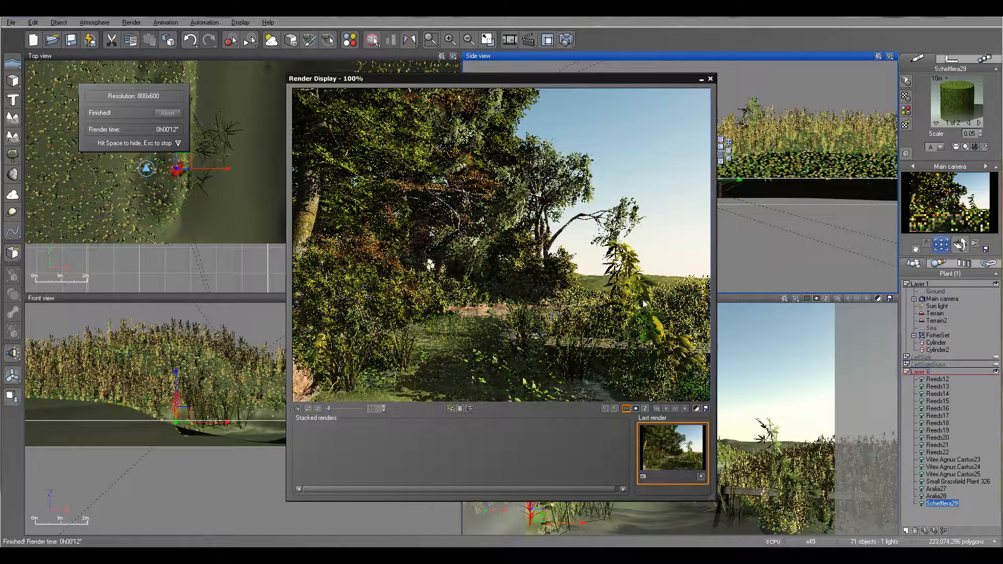
left_click(710, 79)
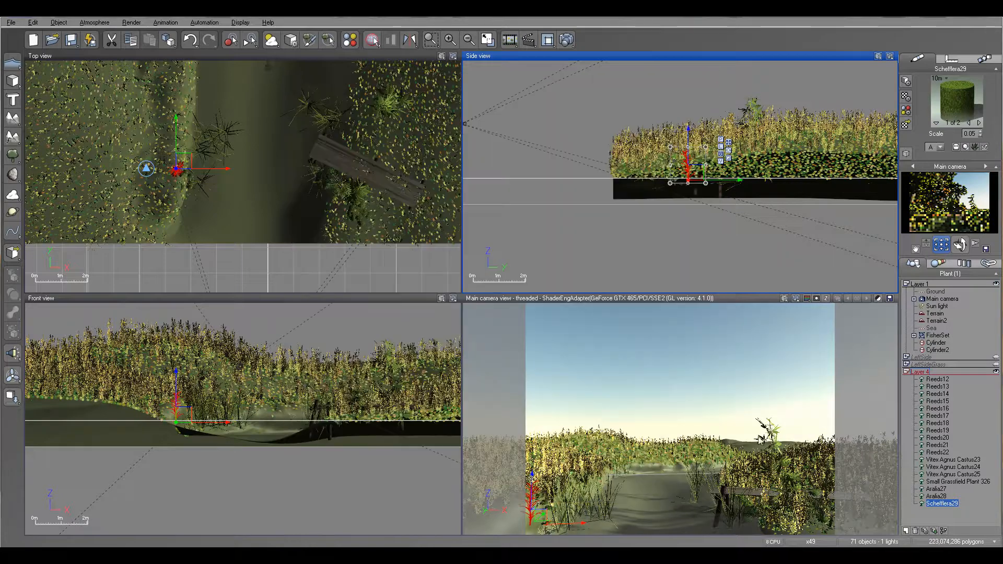
Scale down the Aralia on the right bank in the foreground
left_click(936, 497)
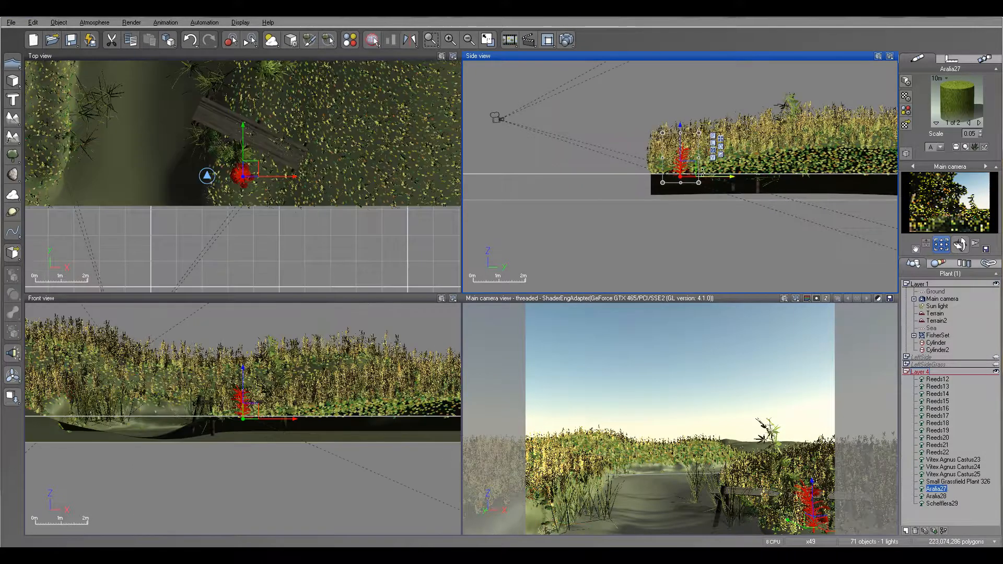
scroll(702, 167, "up", 3)
left_click_drag(690, 82, 675, 112)
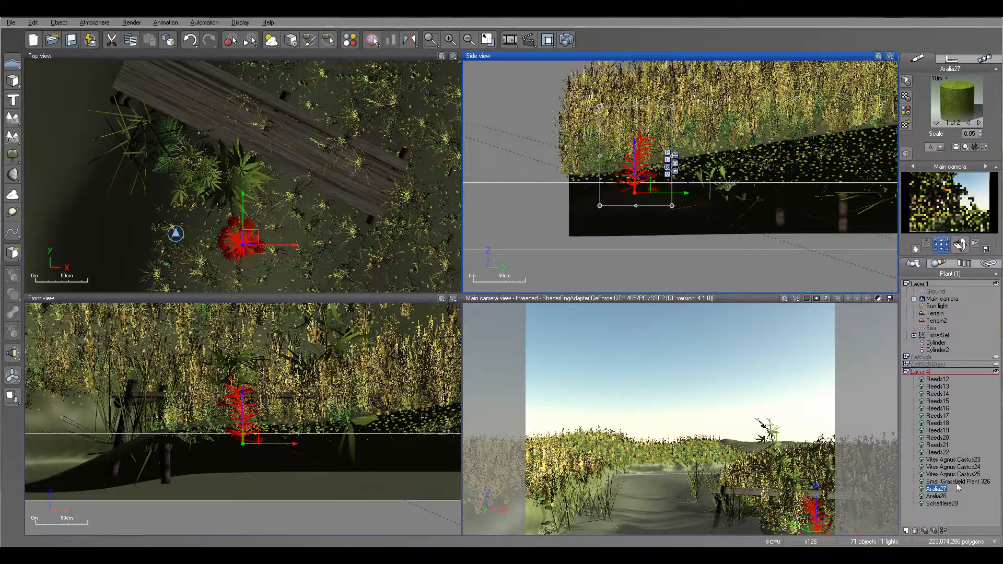
Scale down the Vitex Agnus Castus upstream of the jetty and slightly shrink Vitex Agnus Castus24 beside the jetty
left_click(947, 475)
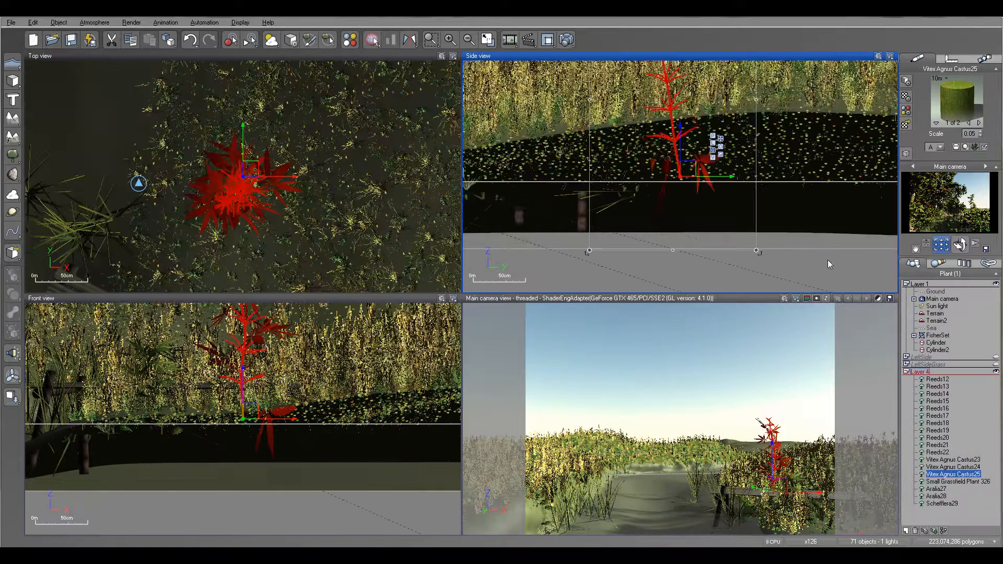
scroll(704, 119, "down", 3)
left_click_drag(734, 90, 719, 115)
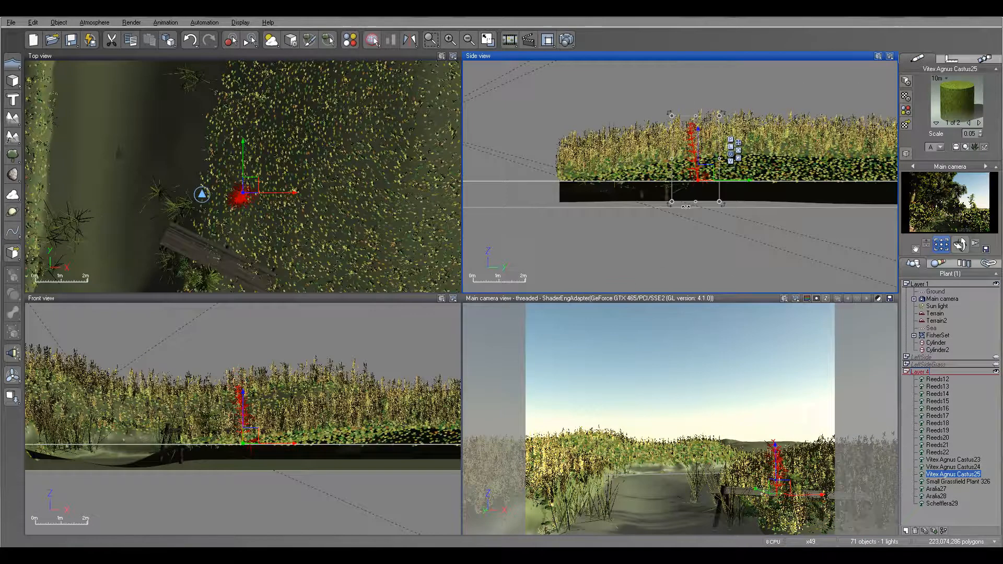
left_click(949, 467)
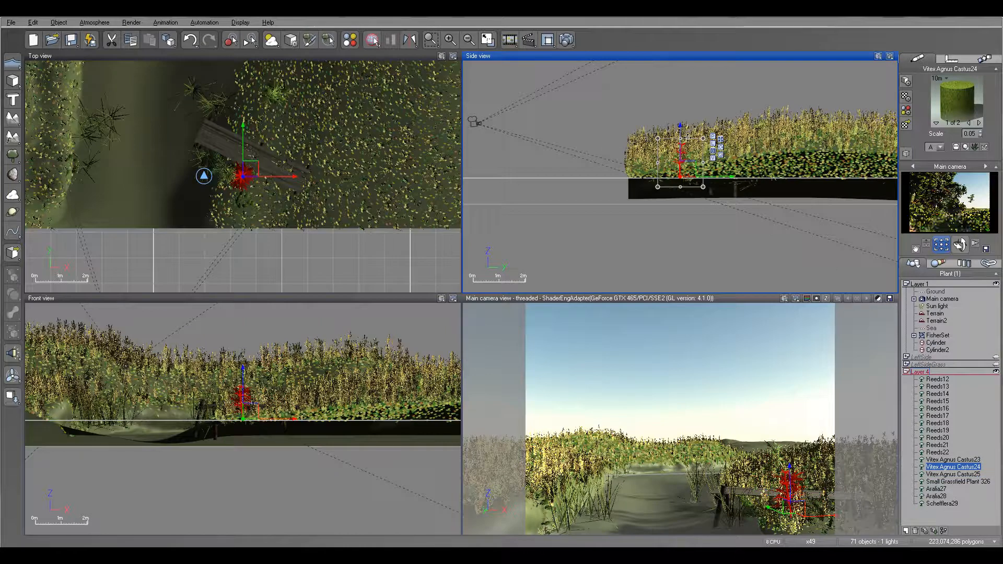
left_click_drag(702, 137, 696, 149)
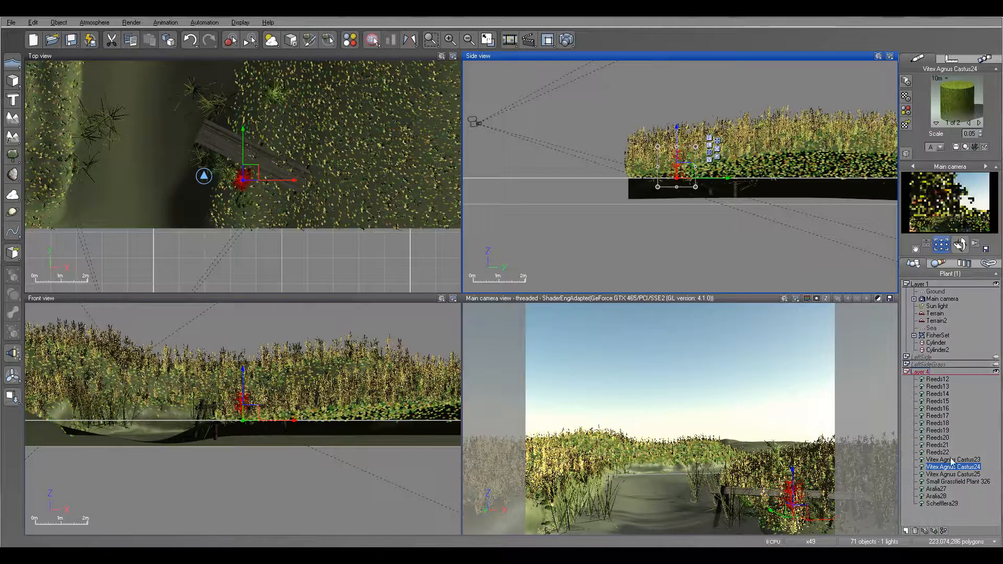
Scale down Vitex Agnus Castus23 beside the jetty on the right bank
left_click(949, 460)
left_click_drag(695, 180, 686, 167)
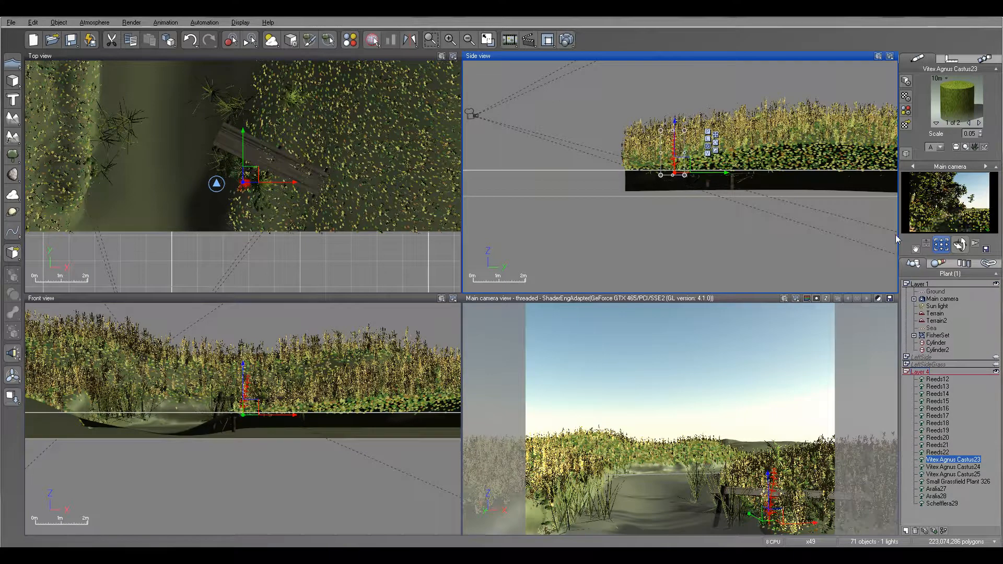
Add a Spring Hollyhock plant from the Grasses - Plants collection
right_click_drag(396, 131, 417, 175)
right_click_drag(142, 174, 268, 128)
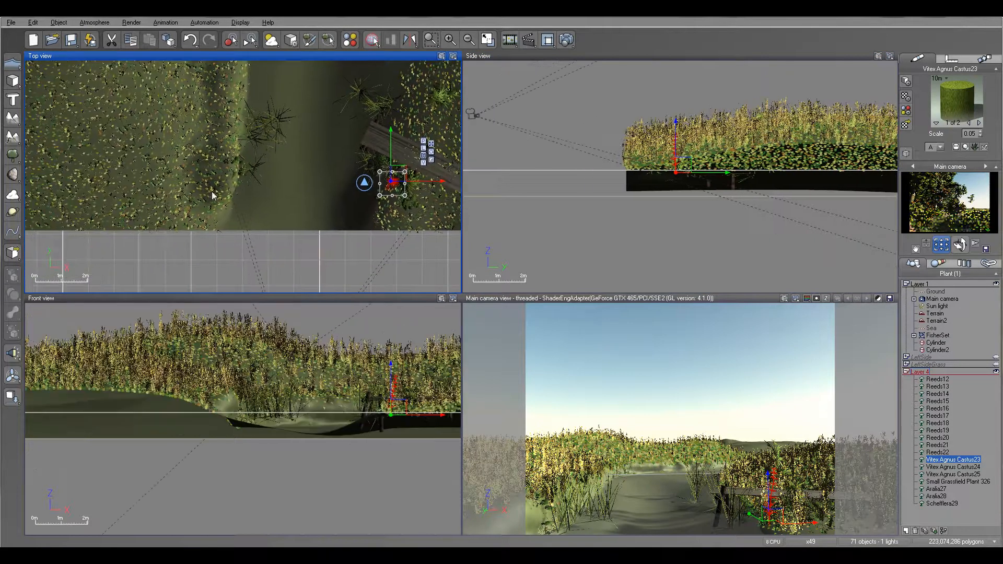
left_click(13, 155)
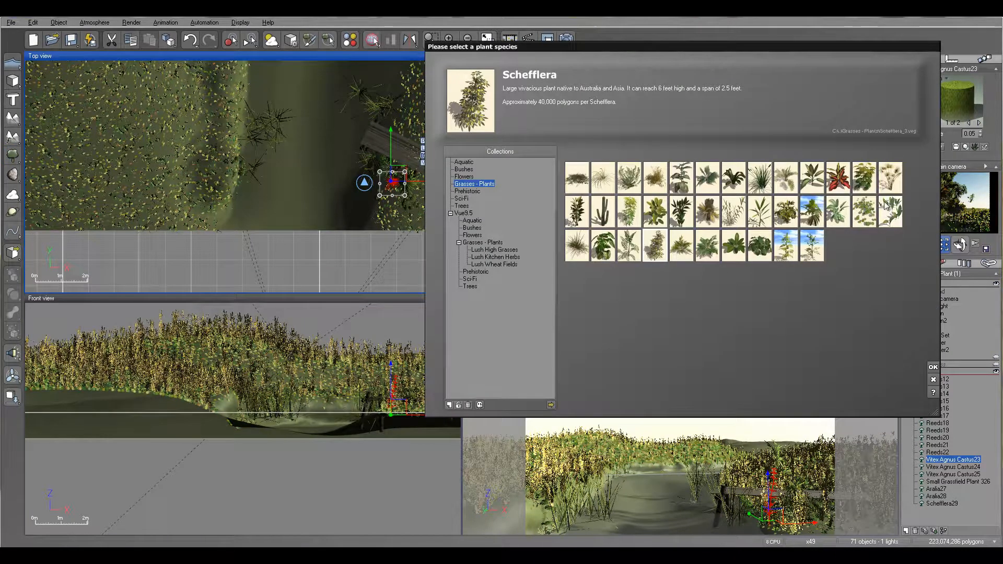
left_click(865, 178)
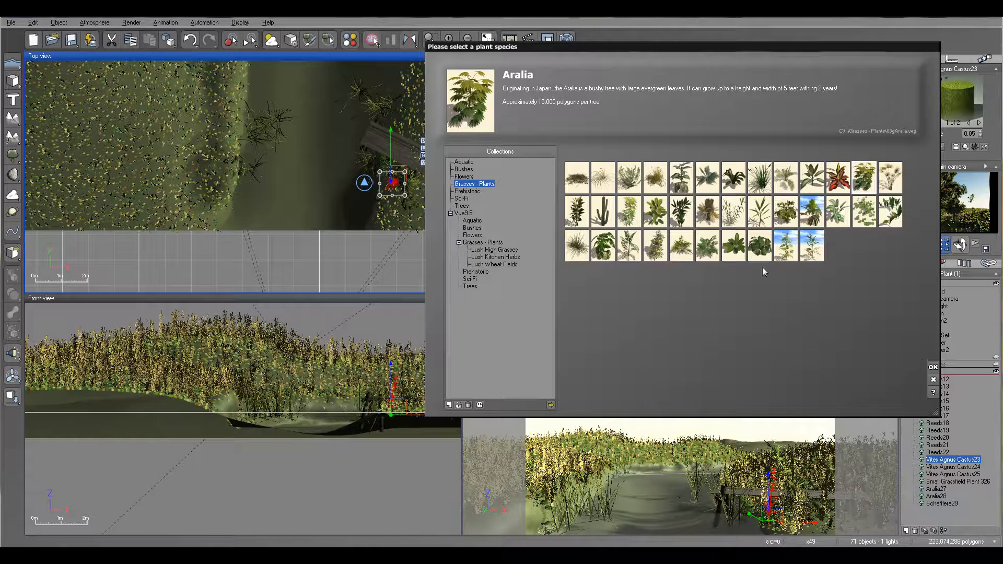
left_click(760, 247)
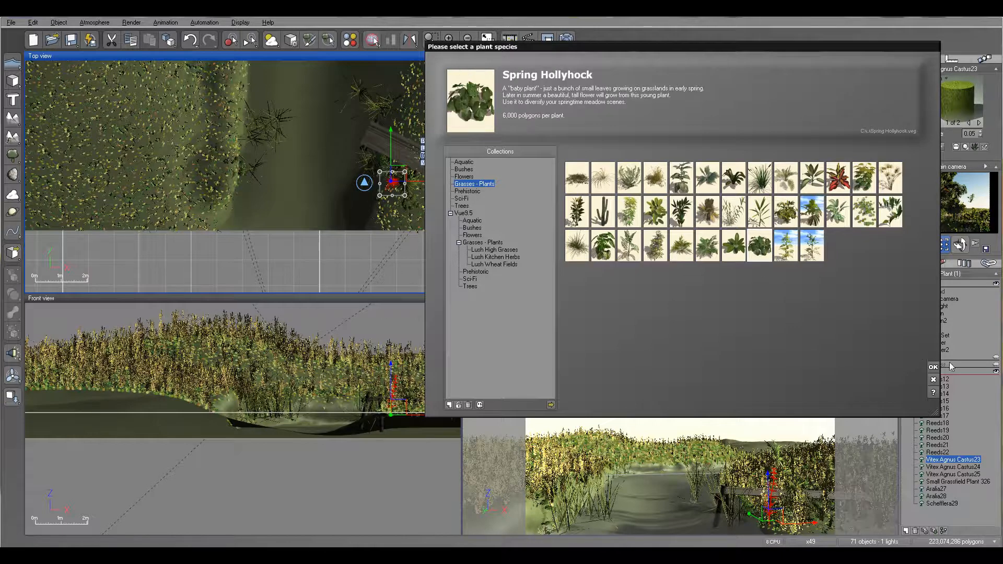
left_click(934, 367)
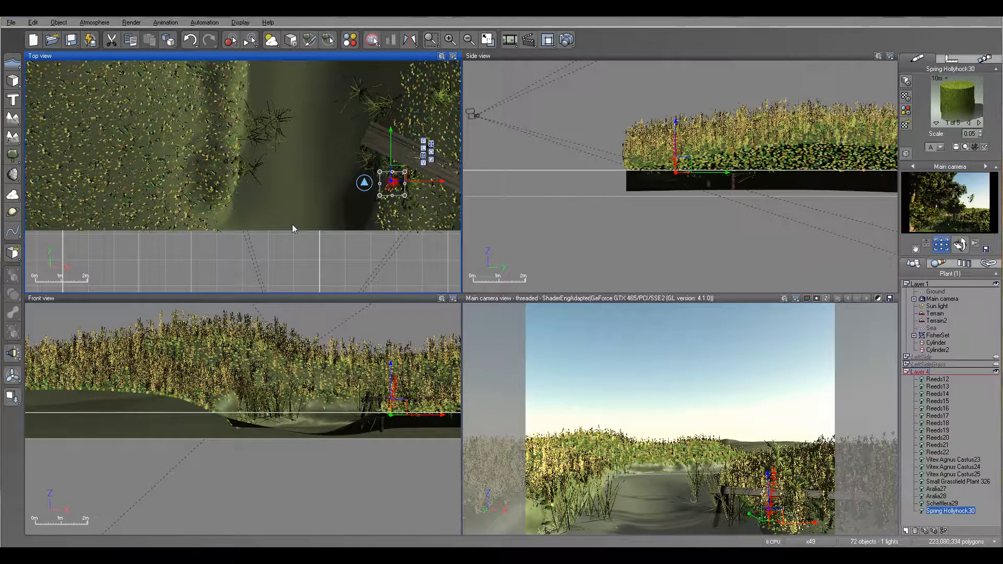
Move the Spring Hollyhock to the left bank beside the reeds and drop it onto the ground
mouse_move(250, 168)
left_mouse_down()
mouse_move(262, 159)
mouse_move(247, 179)
left_mouse_up()
left_click_drag(679, 185, 678, 153)
scroll(295, 216, "up", 5)
left_click_drag(235, 204, 228, 198)
left_click_drag(658, 139, 656, 103)
left_click(13, 398)
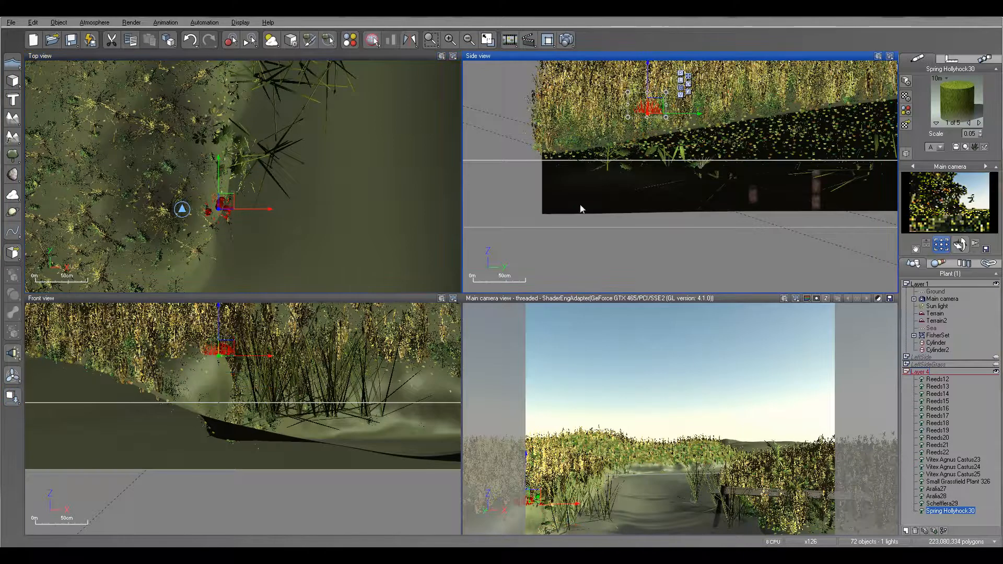
Shift the Spring Hollyhock to the water's edge on the left bank and lower it slightly
right_click_drag(289, 207, 291, 240)
left_click_drag(237, 239, 248, 242)
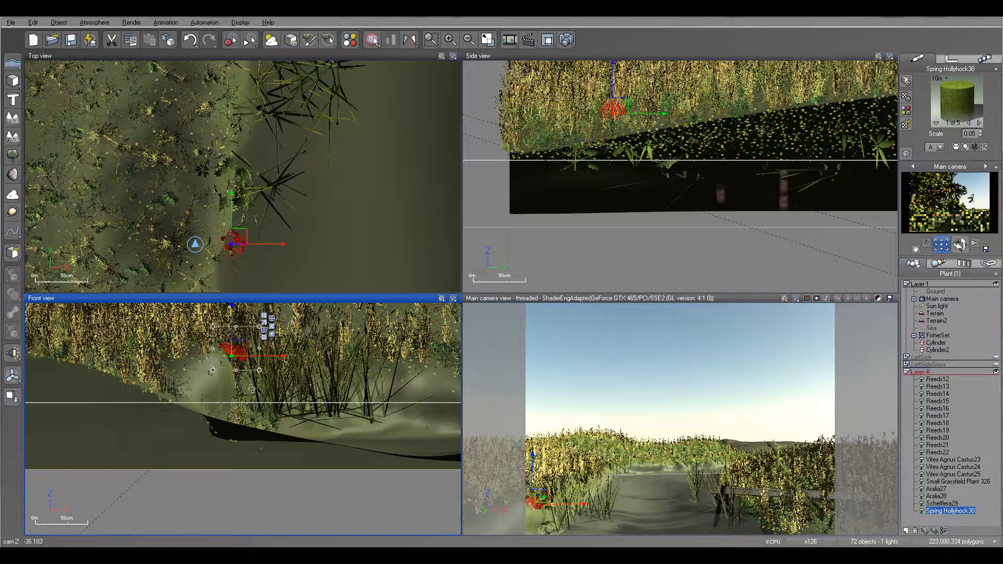
left_click_drag(238, 360, 232, 366)
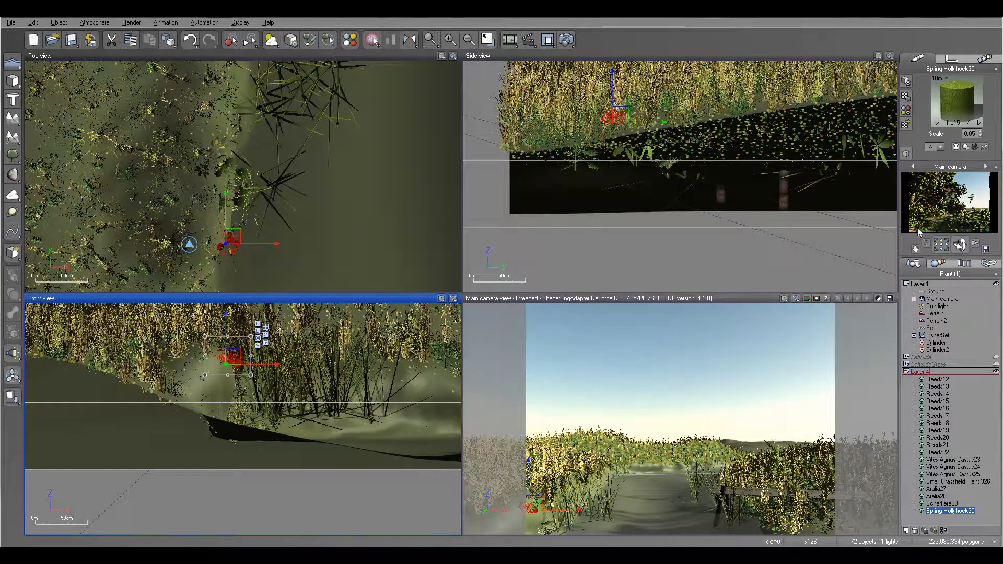
Add an Alder - Autumn tree from the Trees collection
mouse_move(264, 108)
right_mouse_down()
mouse_move(264, 141)
mouse_move(261, 107)
right_mouse_up()
scroll(275, 163, "down", 6)
right_click_drag(349, 176, 322, 204)
left_click(13, 155)
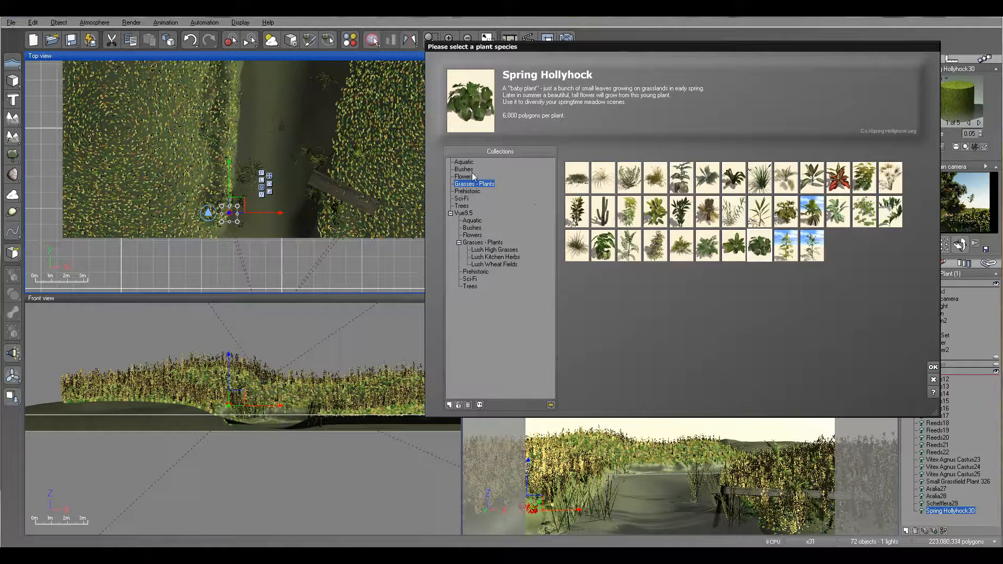
left_click(463, 169)
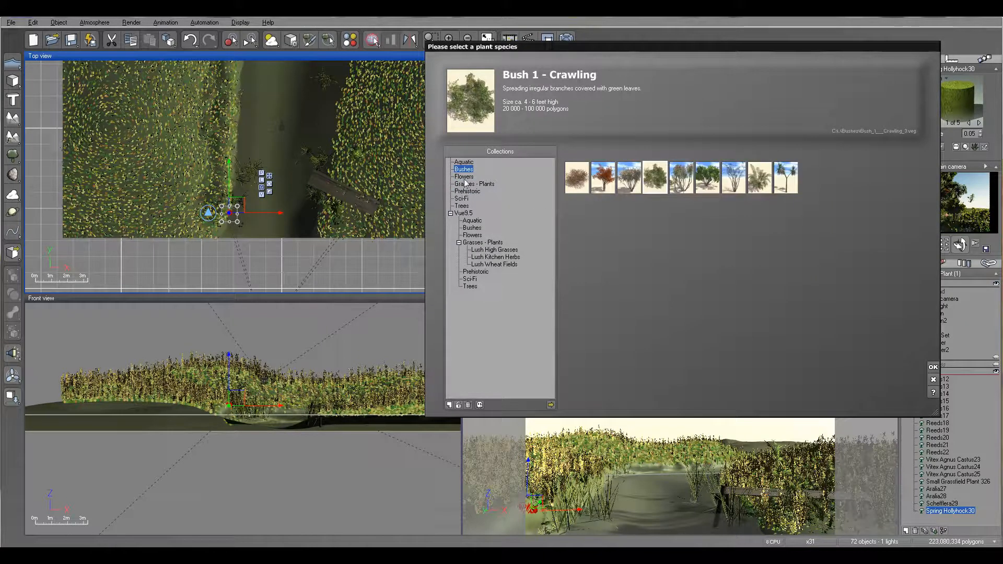
left_click(462, 206)
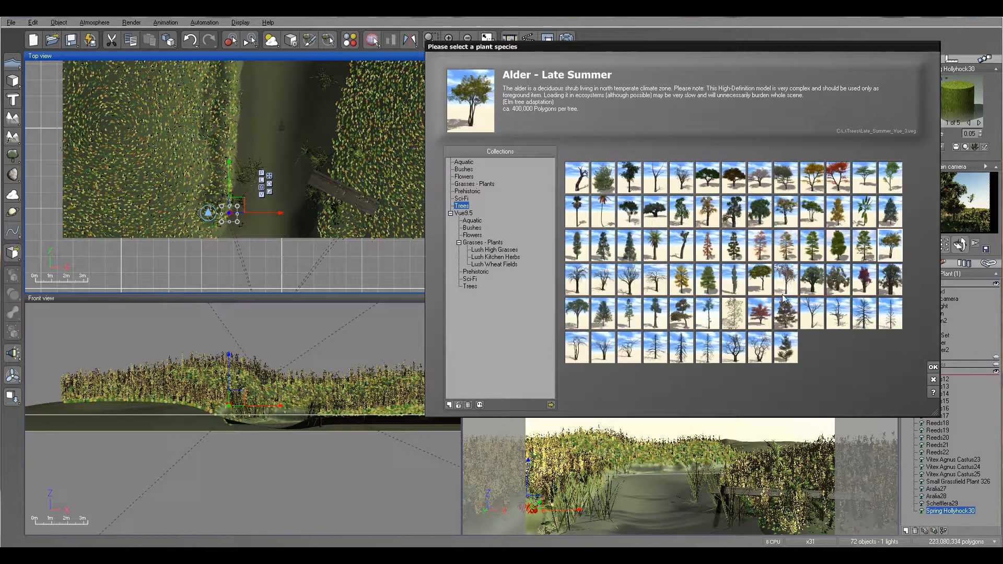
left_click(933, 367)
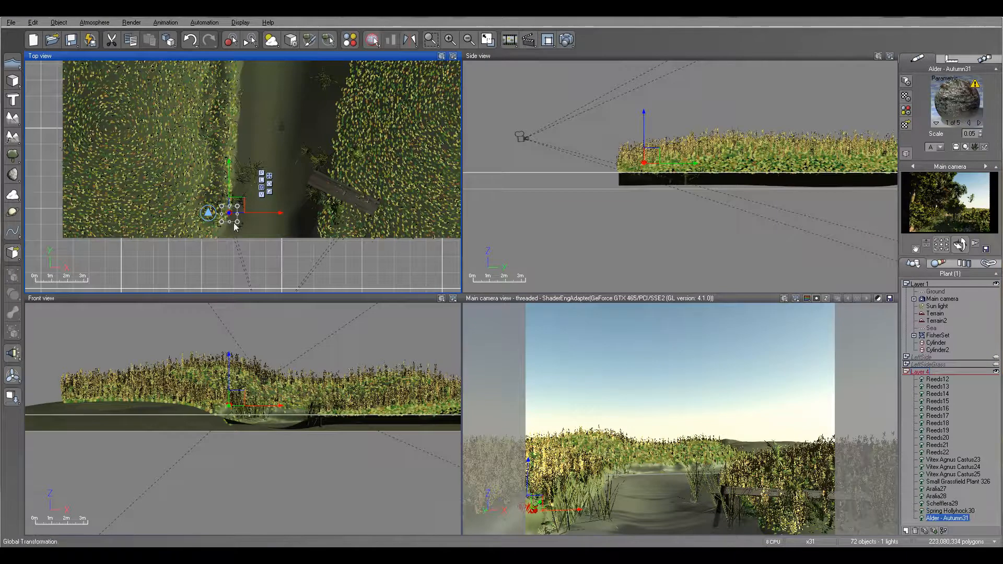
Scale the autumn alder down to a small shrub and position it at the left bank in the foreground
left_click_drag(316, 104, 239, 205)
scroll(329, 198, "up", 5)
right_click_drag(188, 193, 437, 92)
left_click_drag(63, 238, 139, 164)
left_click_drag(196, 102, 176, 112)
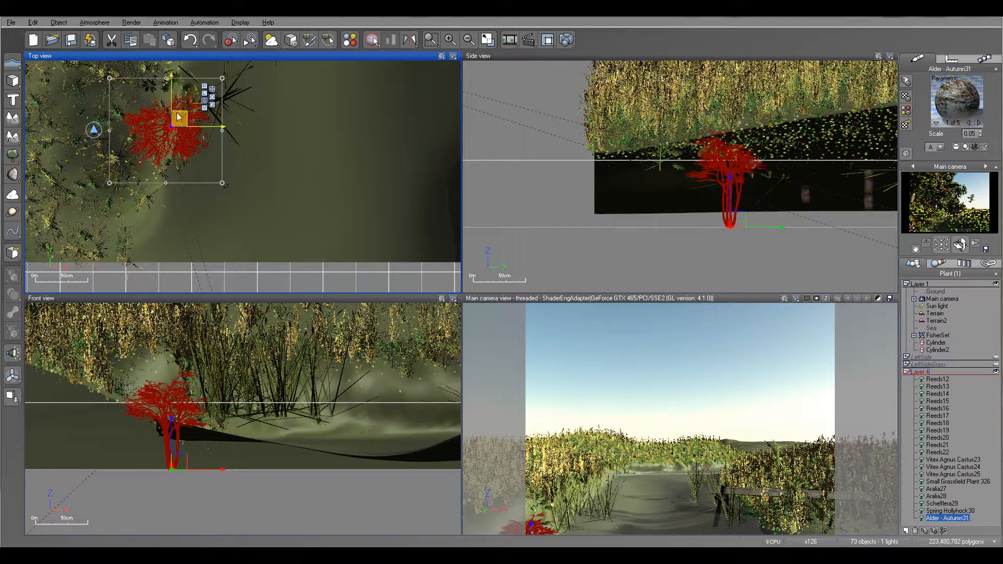
Tilt the small autumn alder out over the water and raise it into the left bank
left_click(199, 475)
left_click_drag(226, 491, 202, 515)
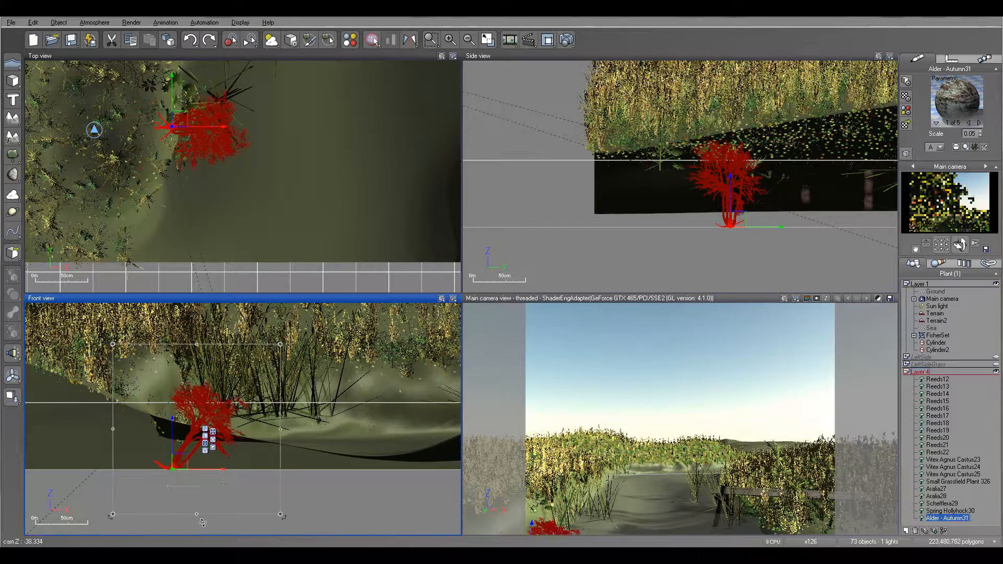
left_click_drag(173, 463, 140, 439)
Render the main camera view to examine the small plants along both banks, and close the render
left_click(549, 40)
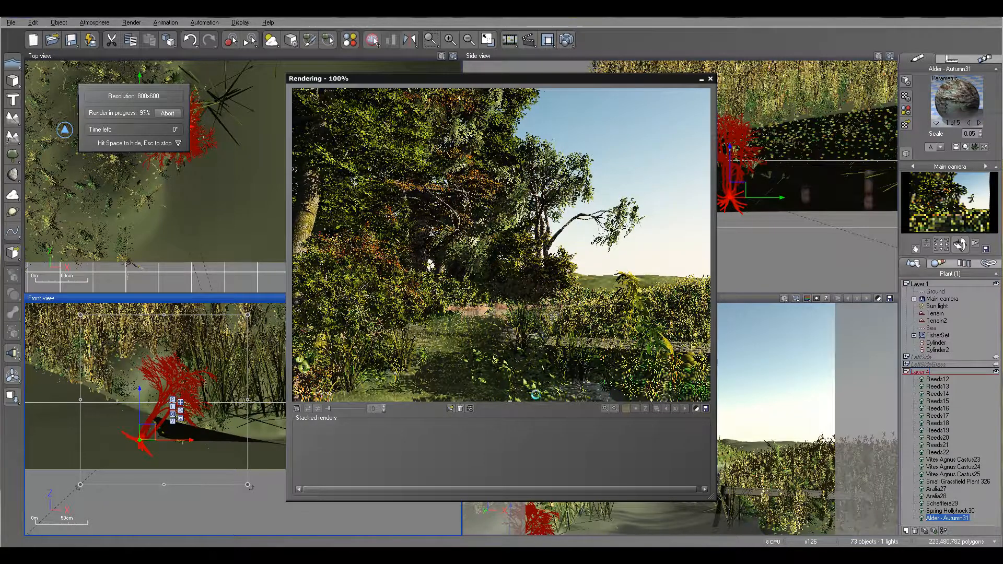
left_click(560, 353)
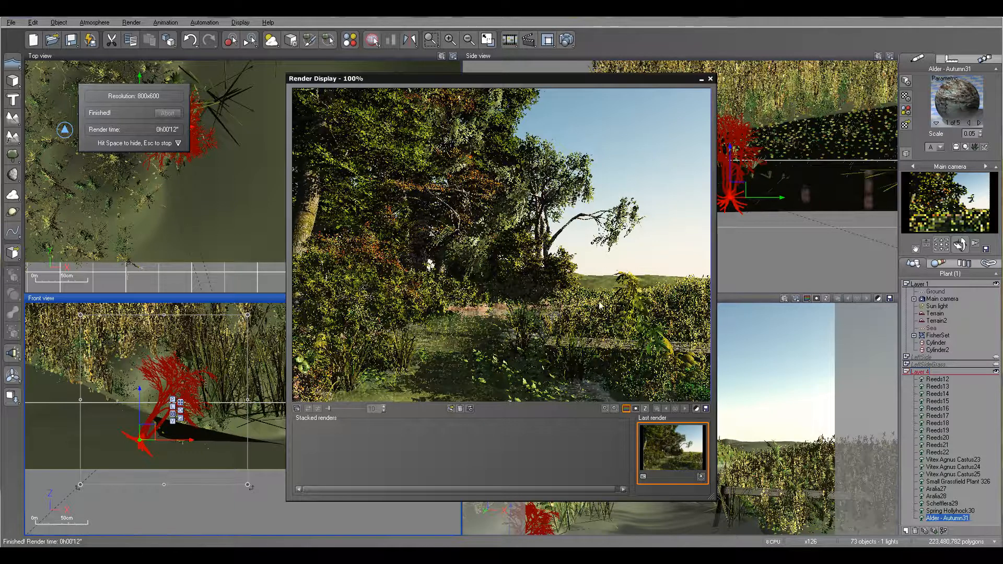
left_click(710, 79)
Rename Layer 4 as SmallPlants
left_click(907, 372)
double_click(919, 372)
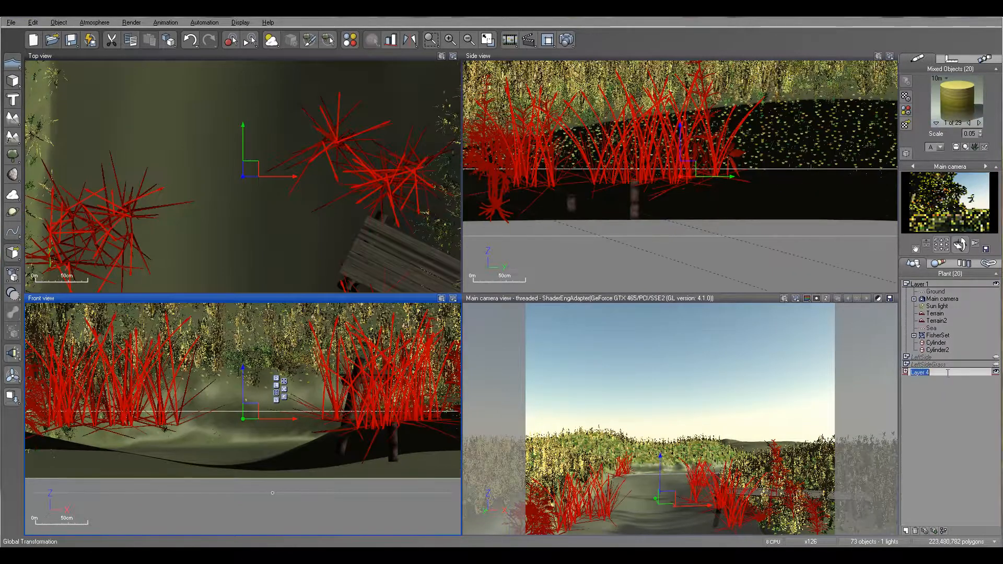
type("SmallPlants")
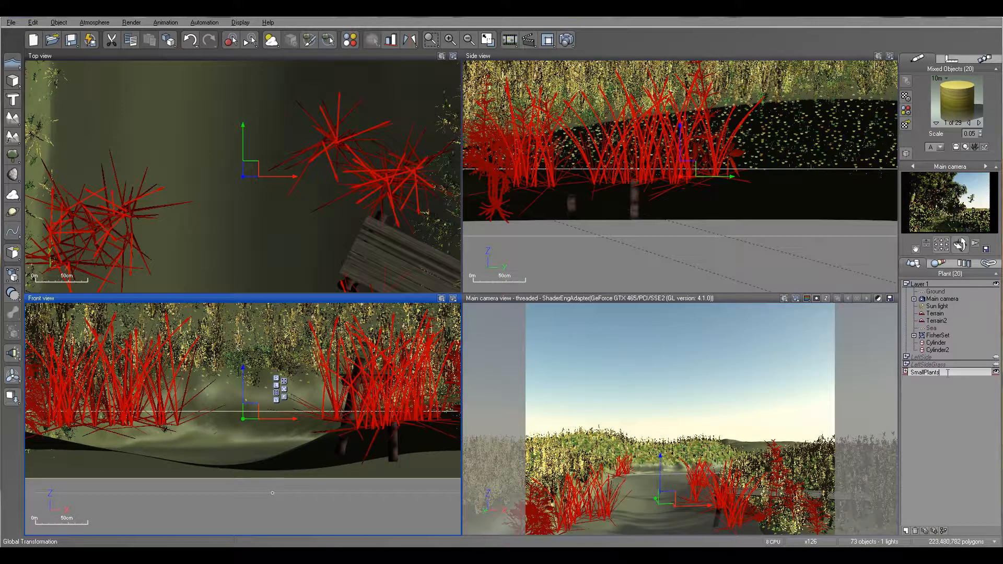
left_click(939, 444)
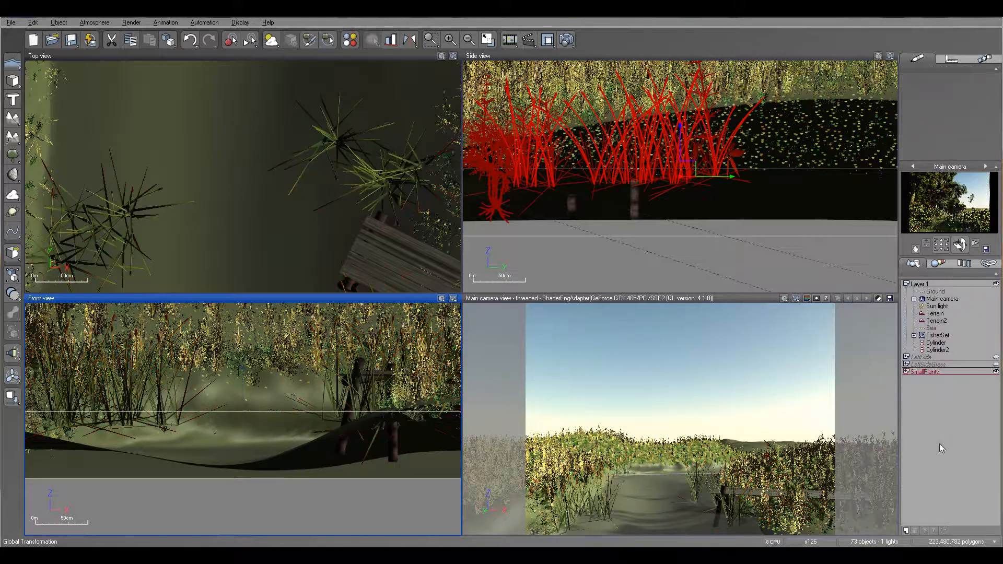
Add a new layer and hide the SmallPlants layer
left_click(905, 530)
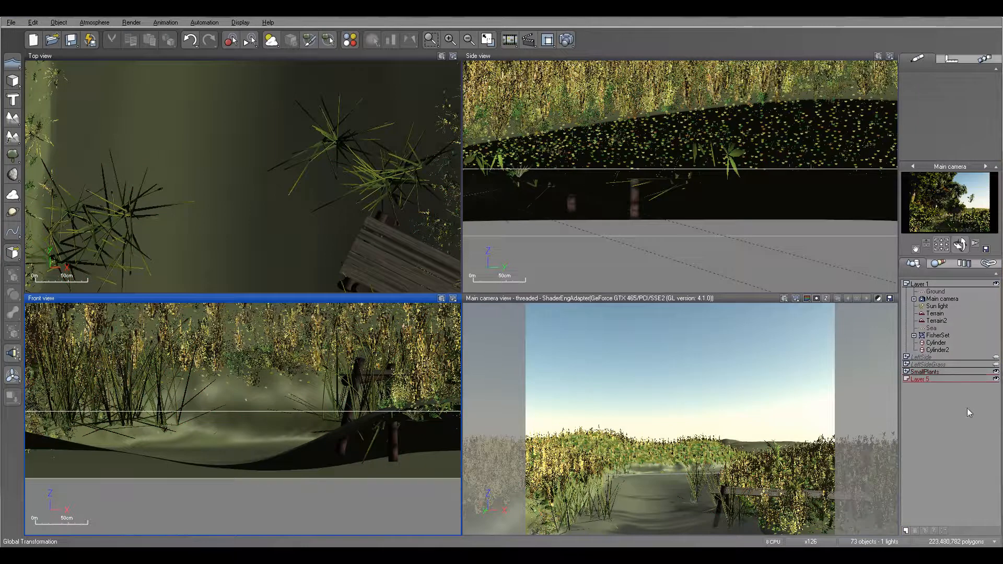
left_click(996, 372)
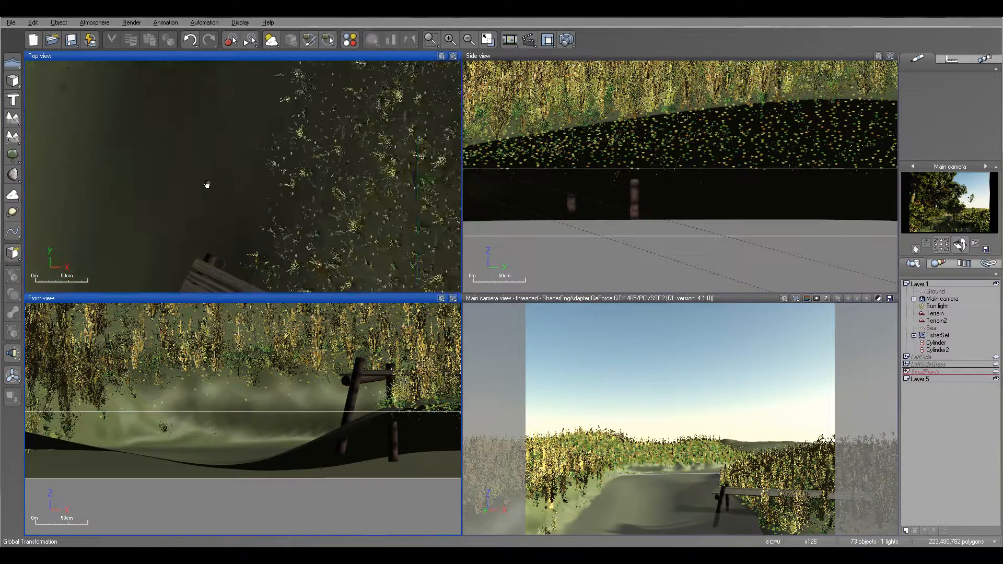
Try adding a Gnarly tree E to the scene, and undo the addition
scroll(242, 176, "down", 5)
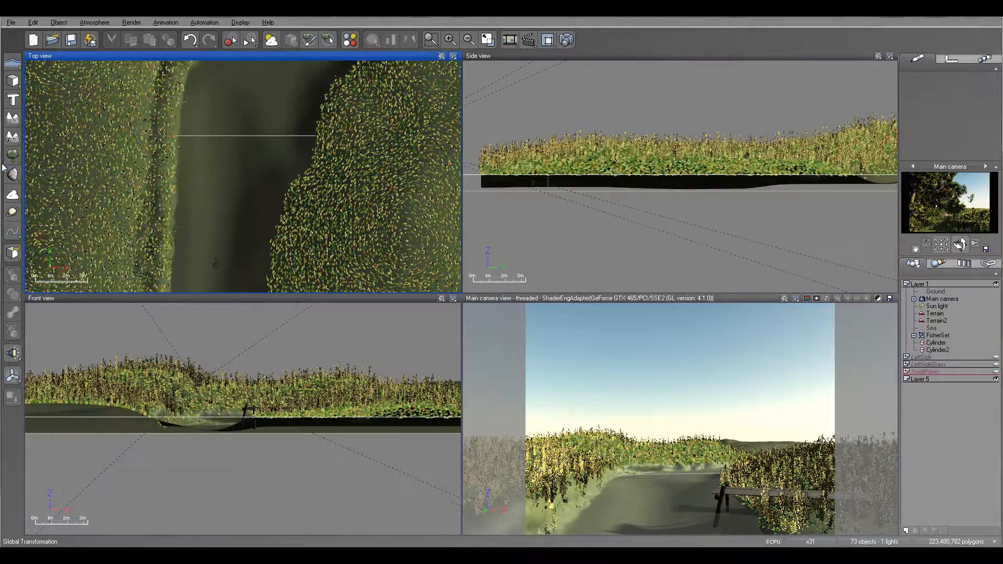
left_click(12, 155)
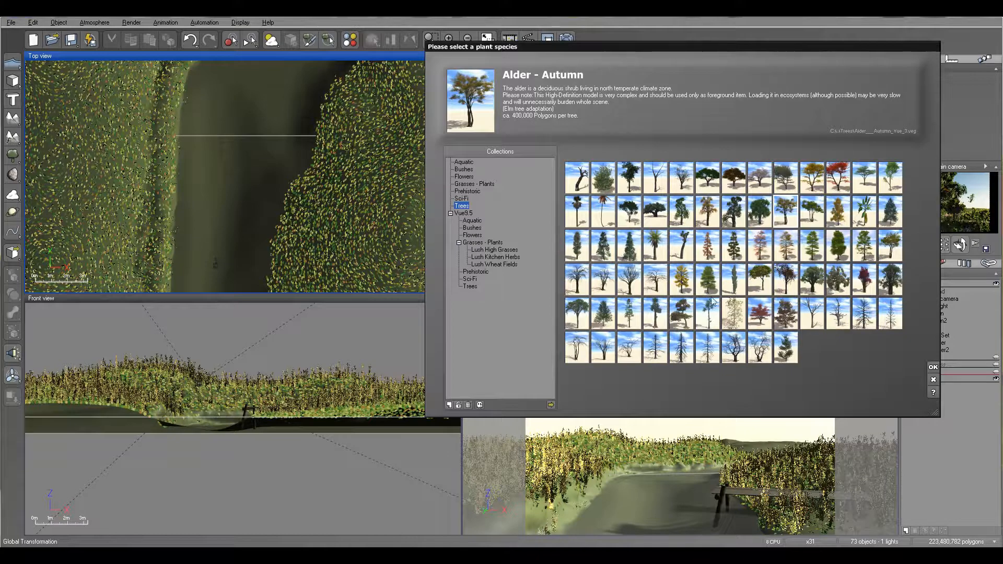
left_click(577, 314)
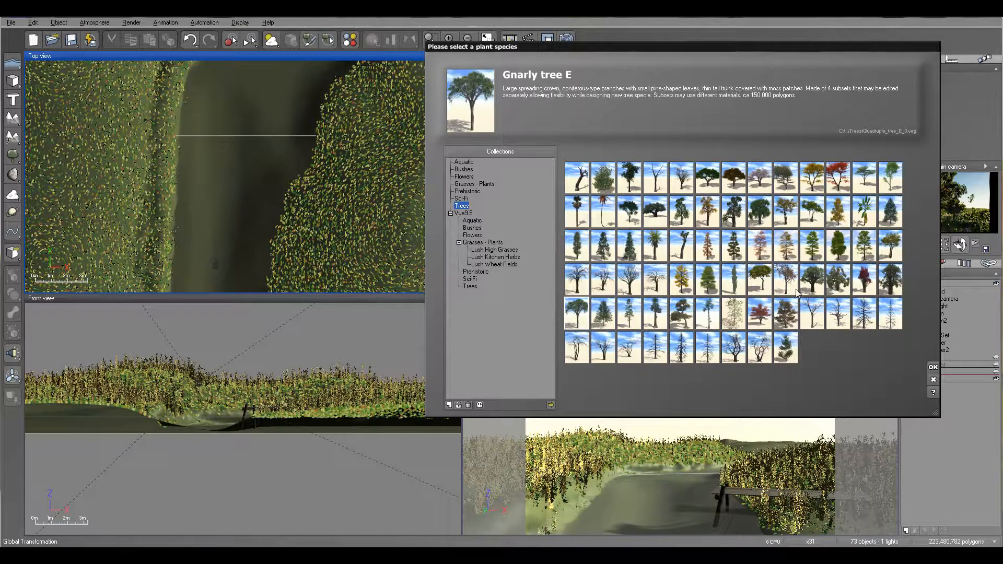
left_click(933, 367)
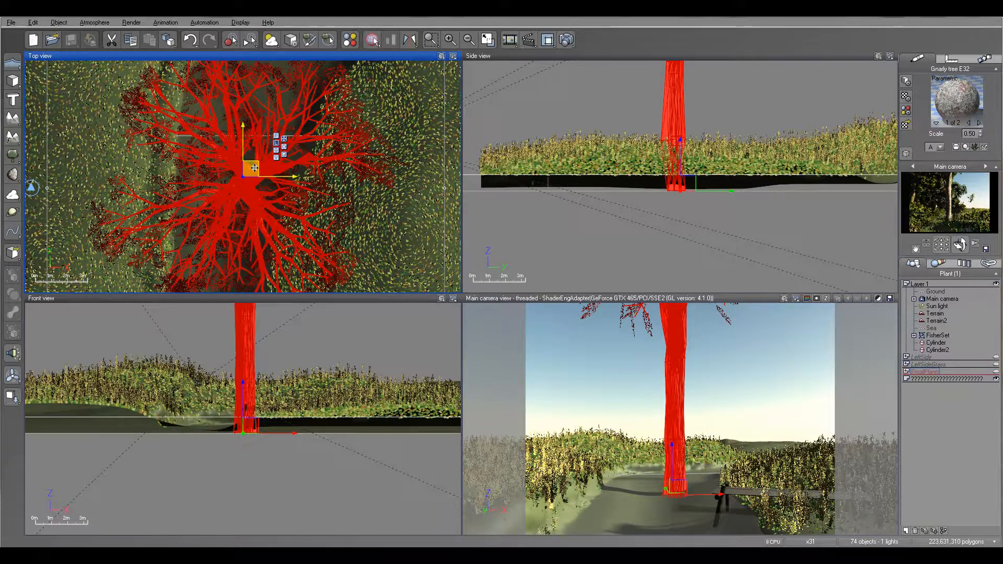
key("ctrl+z")
Add a Large European Ash - Spring tree, place it on the right bank and drop it onto the ground
left_click(12, 155)
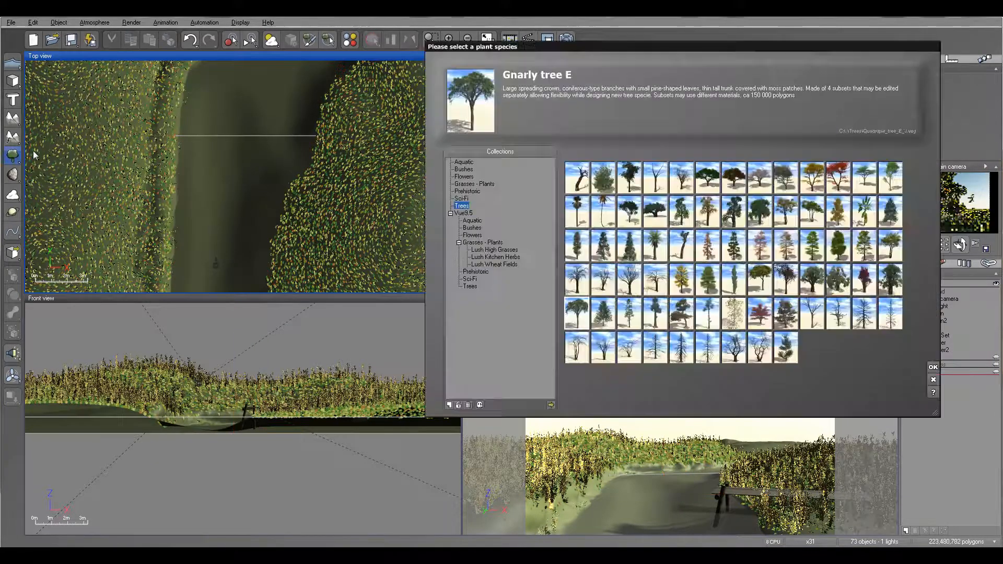
left_click(812, 245)
left_click(933, 367)
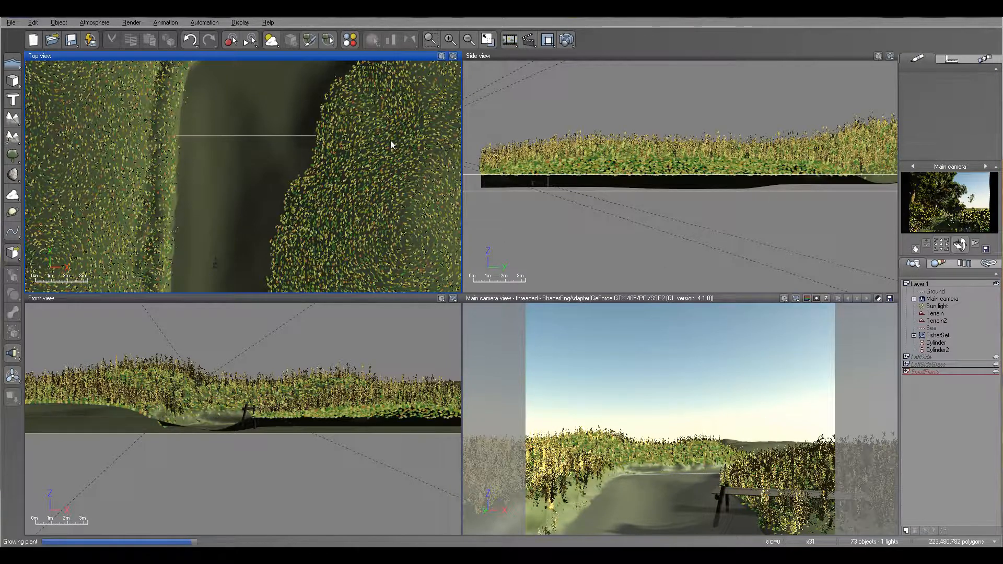
left_click_drag(251, 165, 361, 158)
right_click_drag(709, 197, 693, 228)
left_click_drag(684, 213, 683, 155)
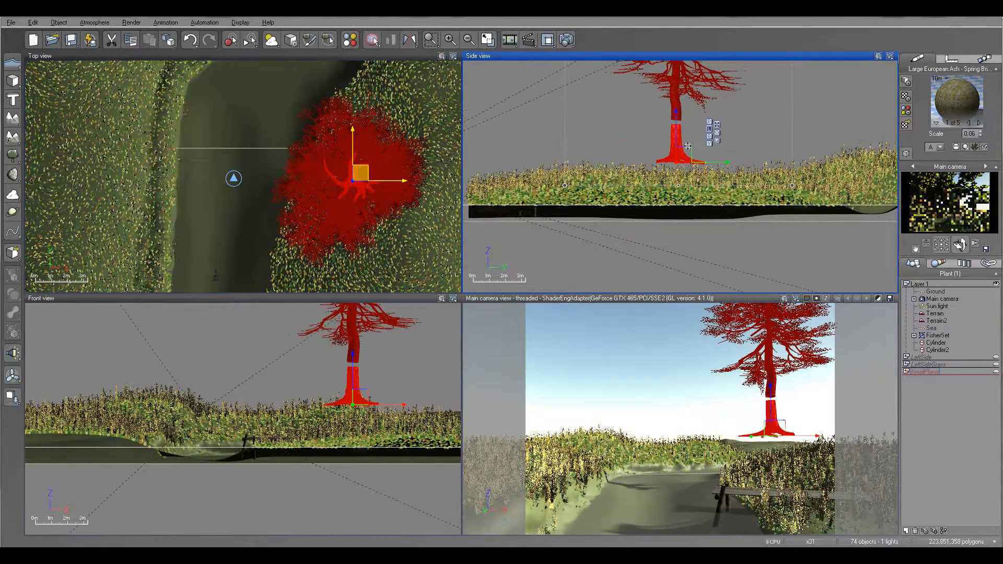
left_click(12, 397)
right_click_drag(508, 178, 522, 151)
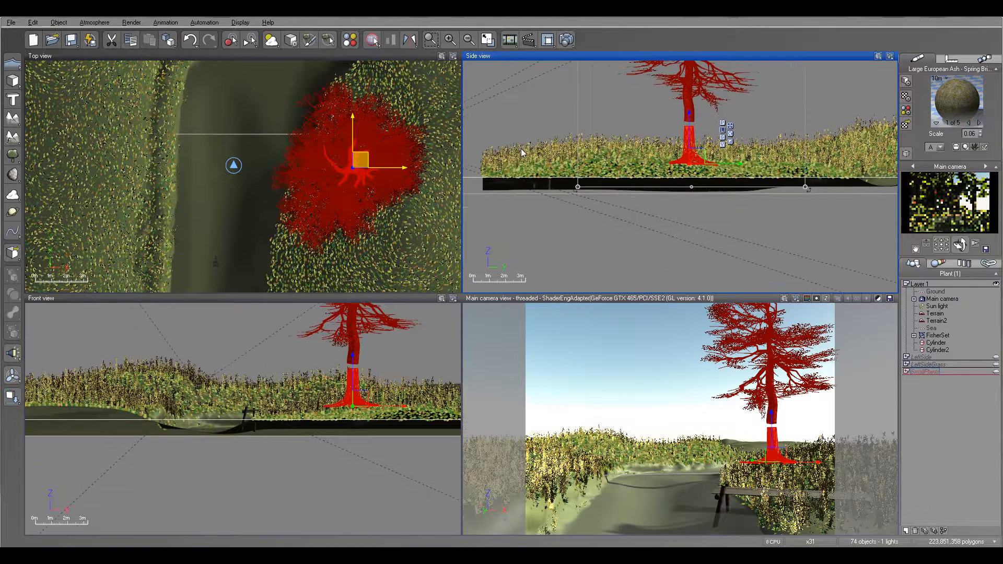
Move the ash closer to the river on the right bank and tilt it toward the water
left_click_drag(360, 163, 346, 174)
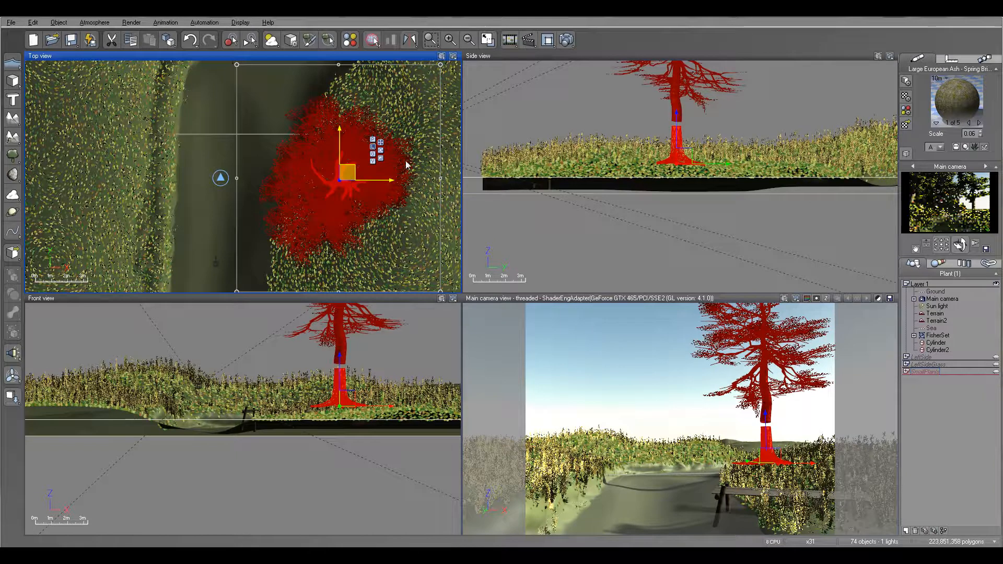
left_click(431, 450)
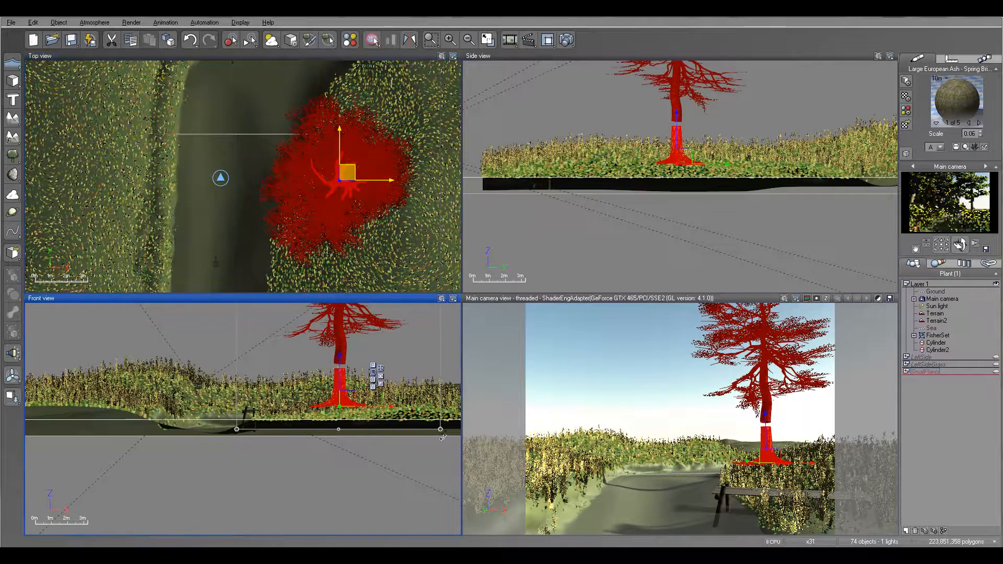
left_click_drag(450, 436, 467, 429)
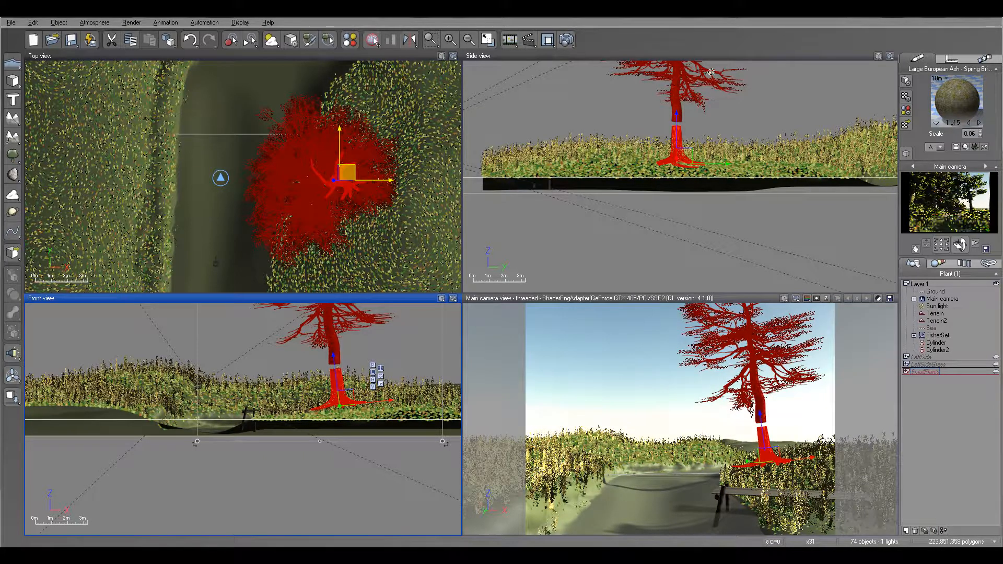
Add an Alder - Late Spring tree to the scene and move it from the river onto the right bank
left_click(12, 156)
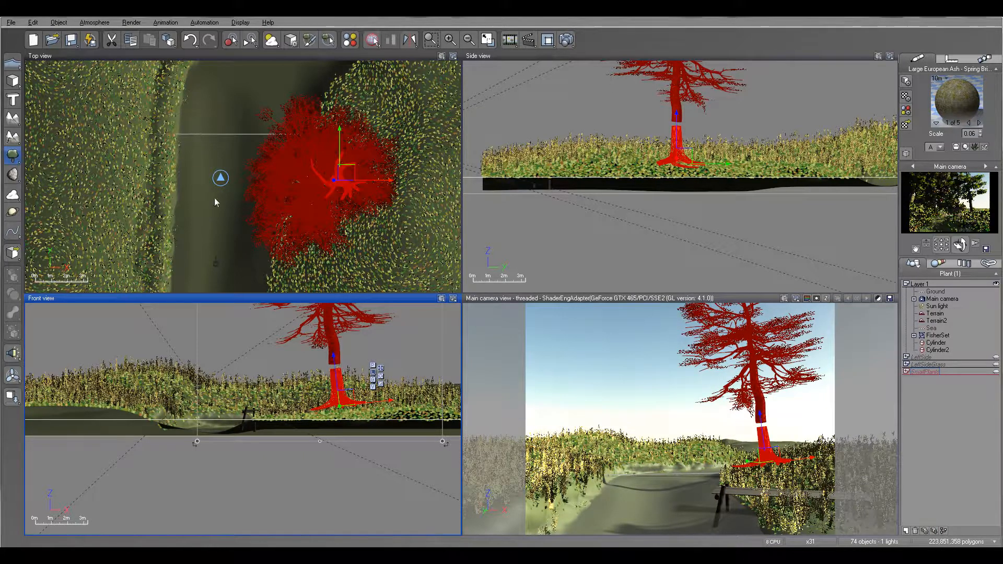
left_click(933, 368)
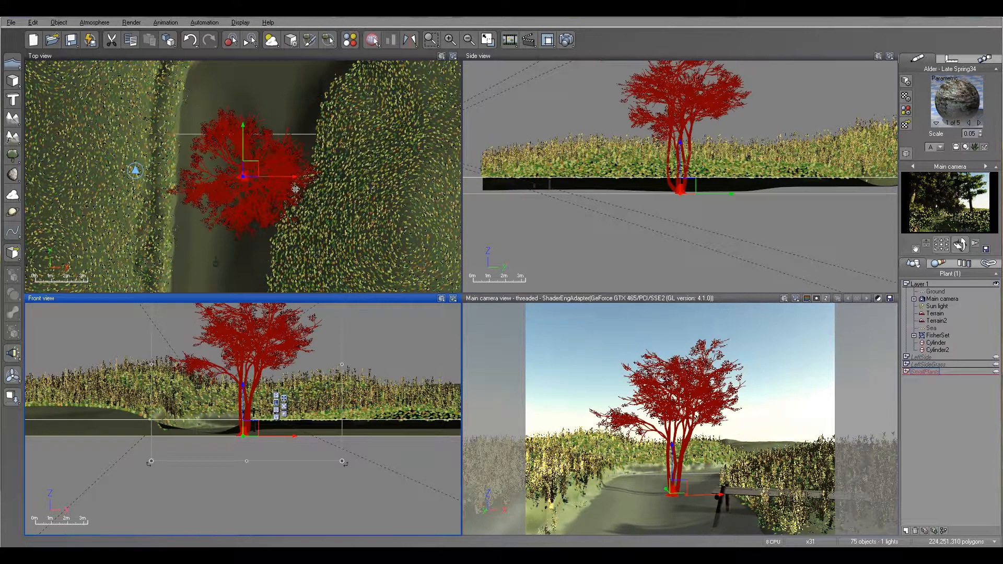
left_click_drag(245, 165, 361, 135)
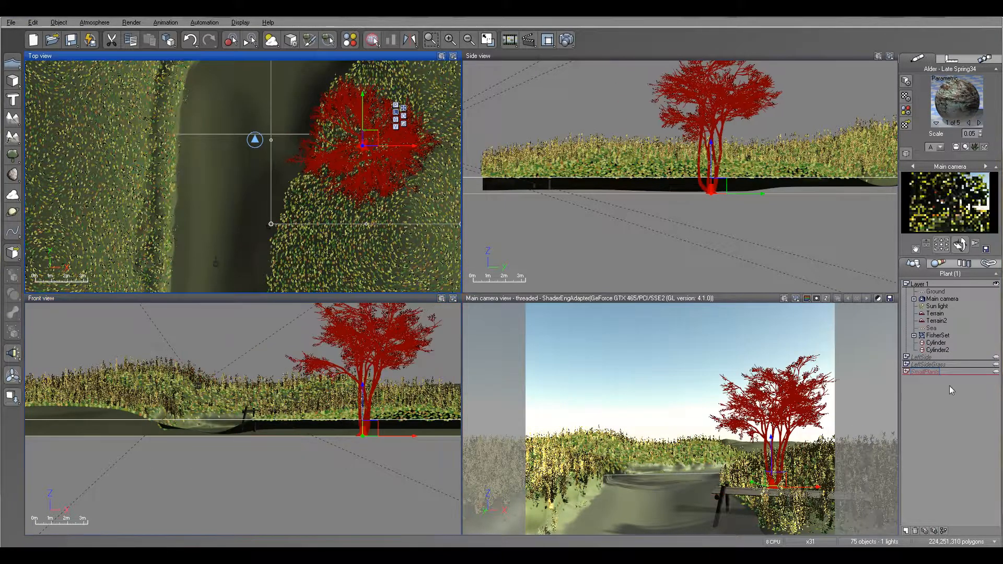
Show the SmallPlants layer and move the alder closer to the ash at the river's edge
left_click(995, 372)
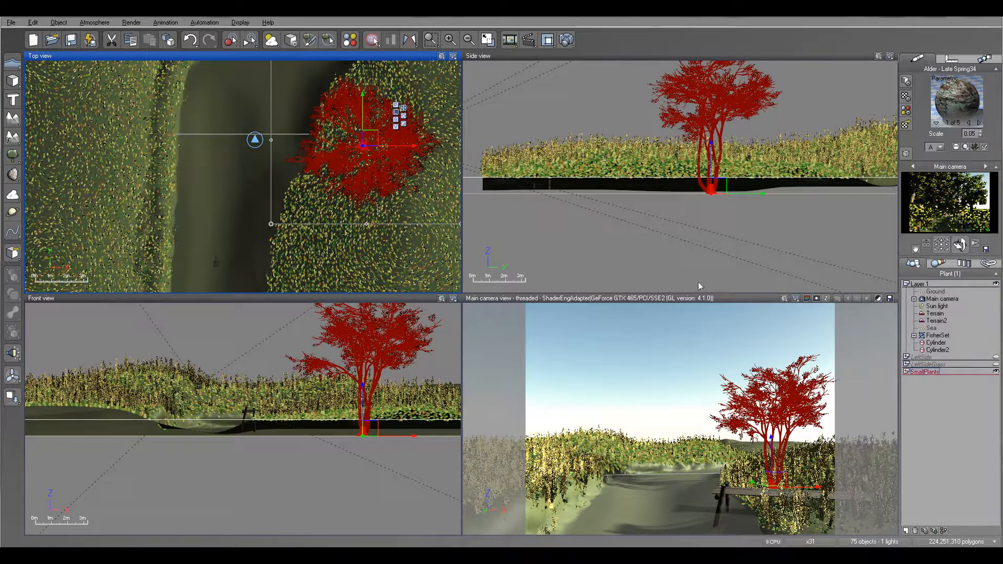
left_click(906, 371)
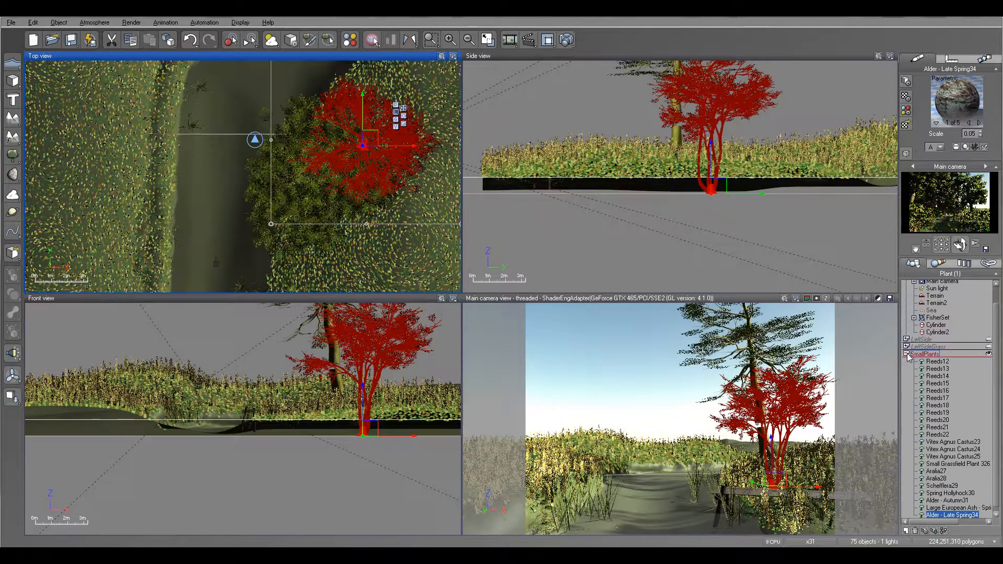
left_click(907, 354)
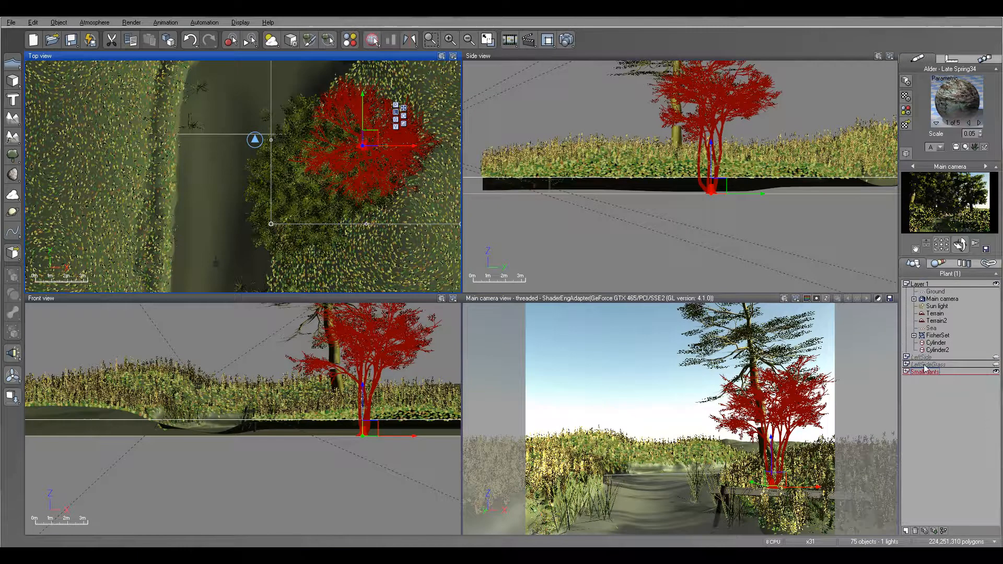
left_click_drag(362, 145, 328, 163)
Create a new layer holding the Large European Ash and Alder - Late Spring trees, and hide the SmallPlants layer
left_click(906, 371)
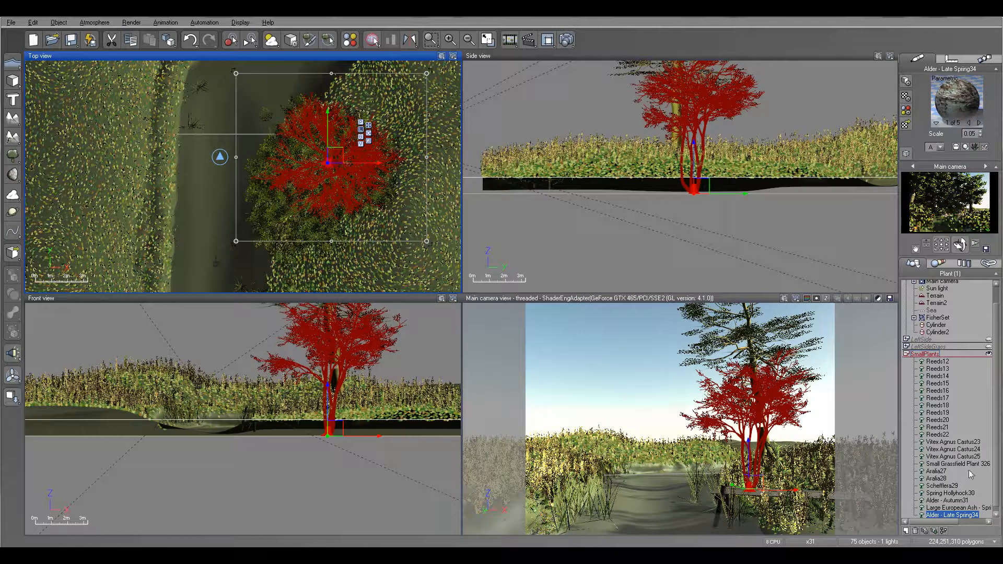
left_click_drag(996, 413, 996, 418)
left_click(905, 530)
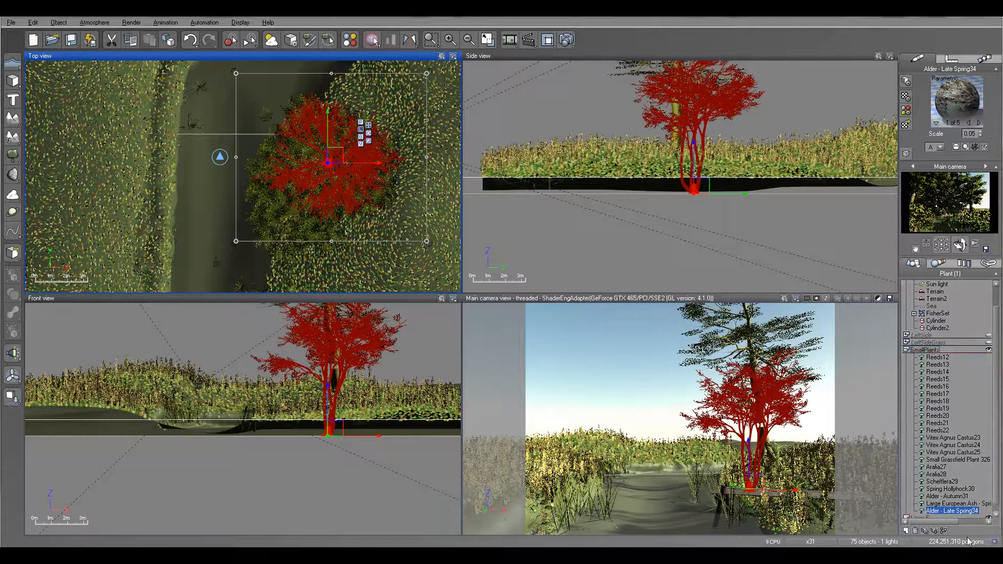
left_click(950, 504, "ctrl")
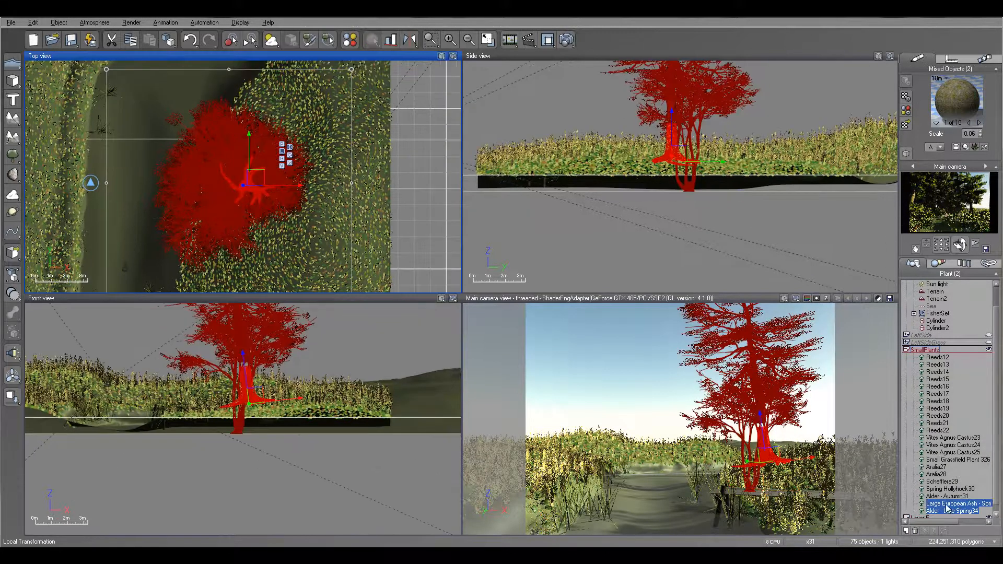
left_click_drag(937, 513, 934, 518)
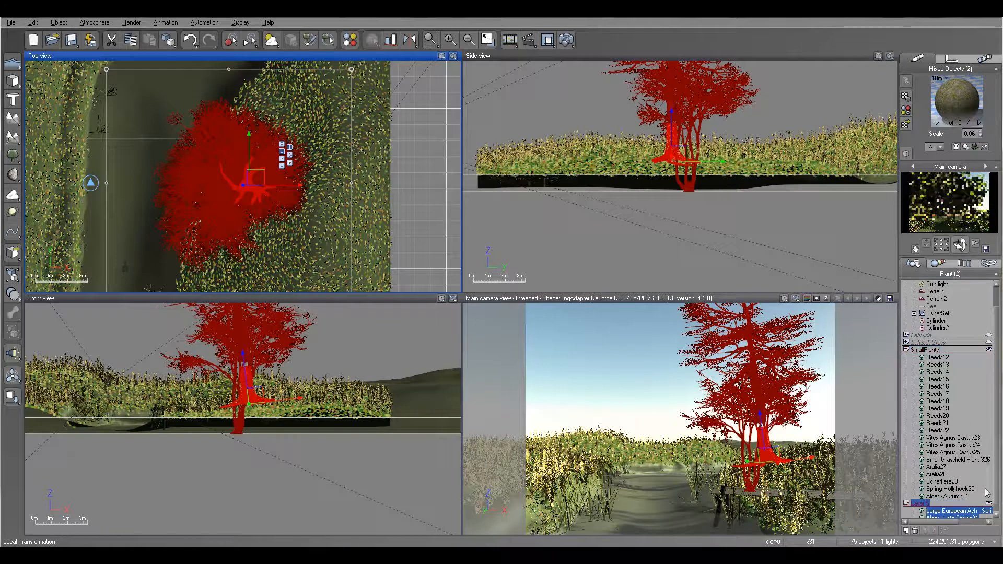
left_click(989, 350)
left_click(906, 350)
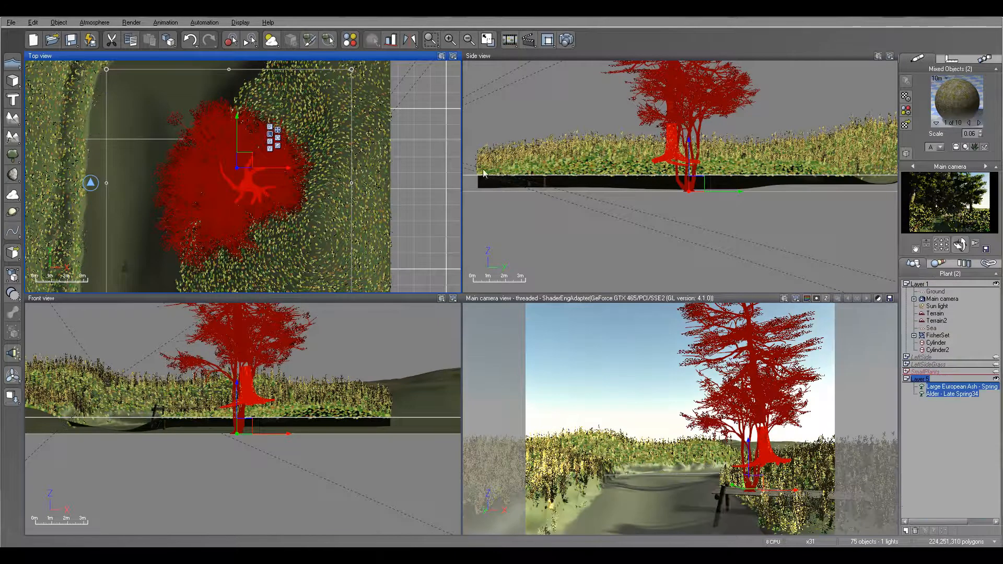
Scale the Alder - Late Spring down to bush size and sink it into the bank at the ash's base
left_click(949, 394)
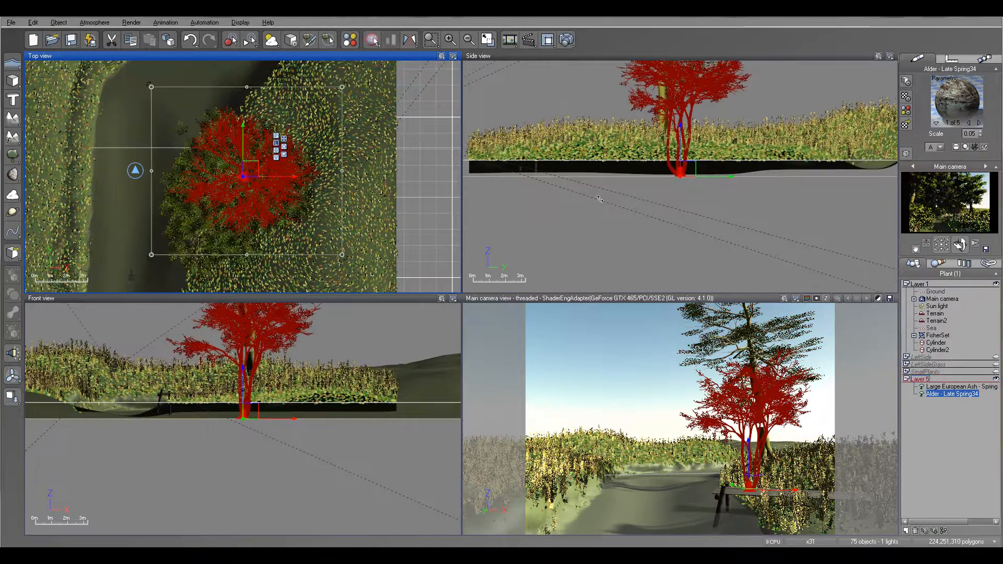
scroll(696, 122, "down", 3)
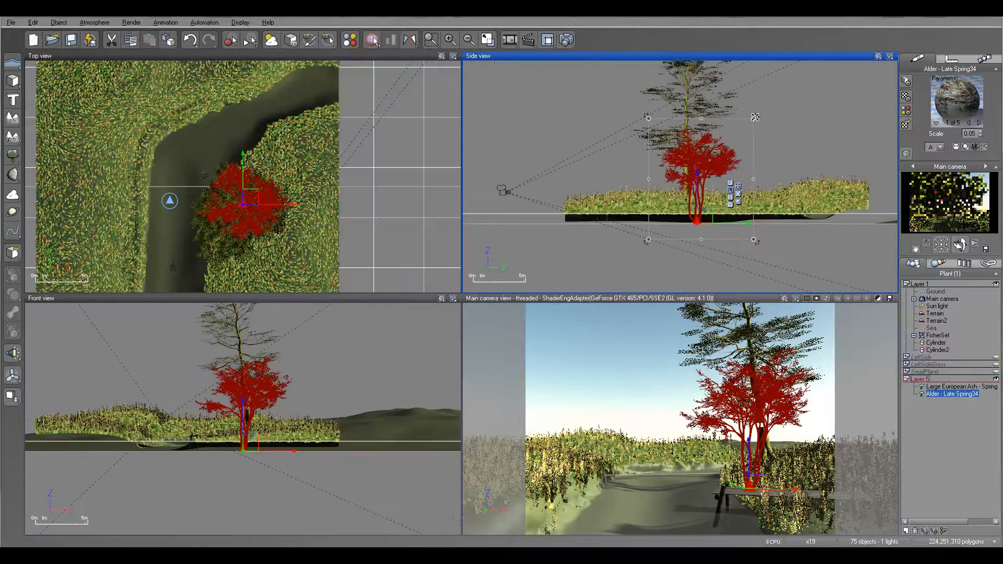
mouse_move(714, 159)
left_mouse_down()
mouse_move(711, 184)
mouse_move(713, 174)
left_mouse_up()
left_click_drag(690, 222, 697, 234)
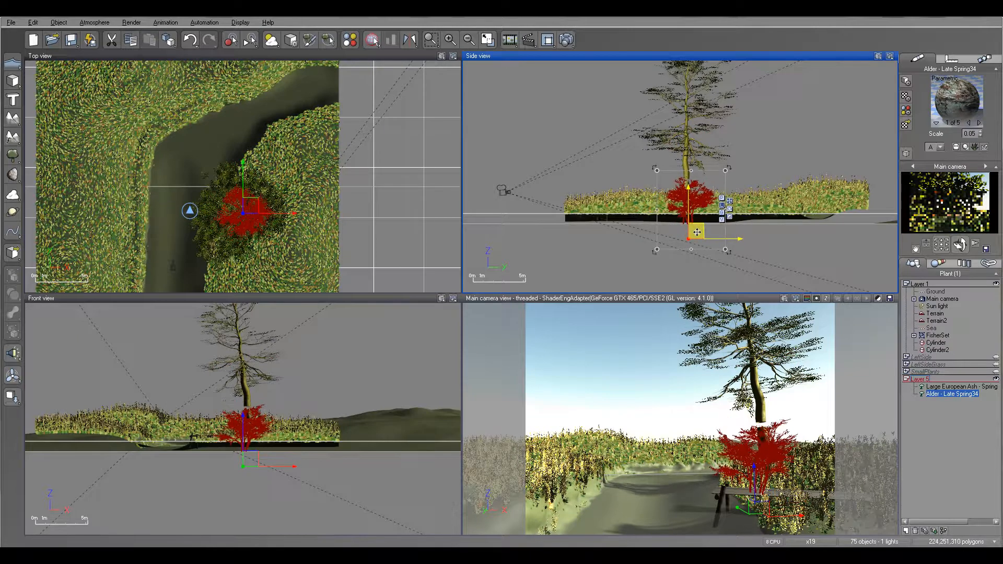
left_click_drag(253, 208, 245, 210)
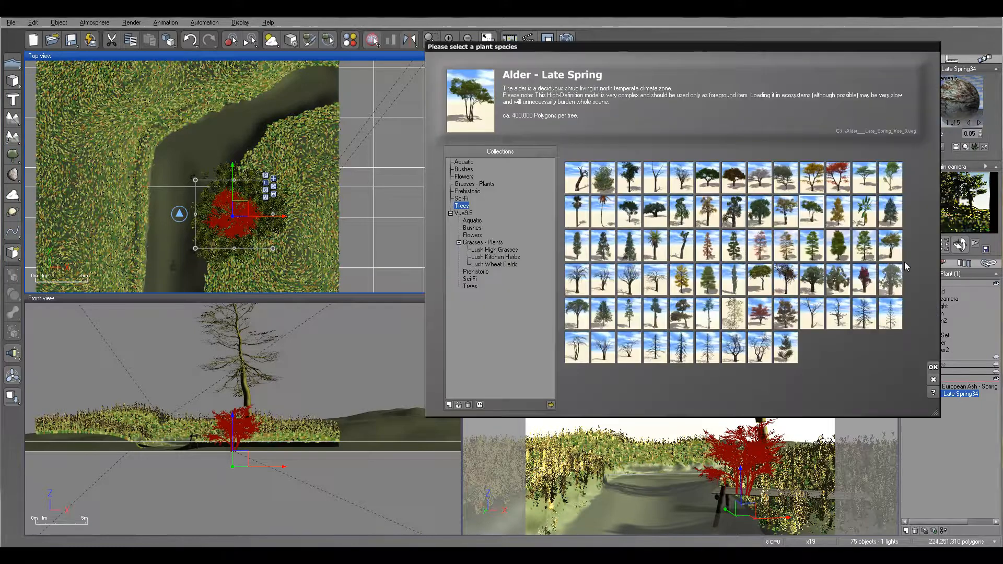
Add an Alder - Late Summer tree and place it on the right bank near the ash
left_click(891, 280)
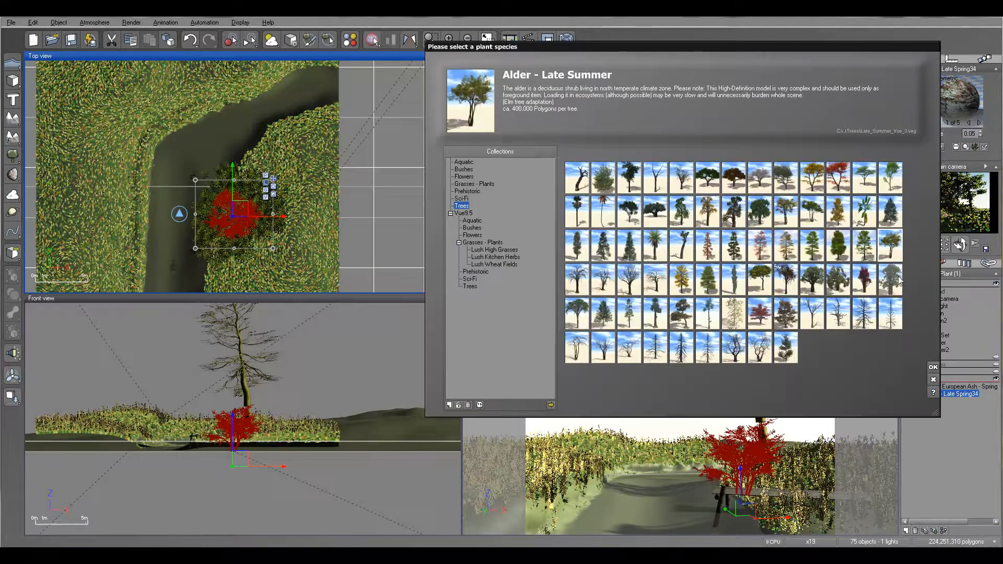
left_click(933, 367)
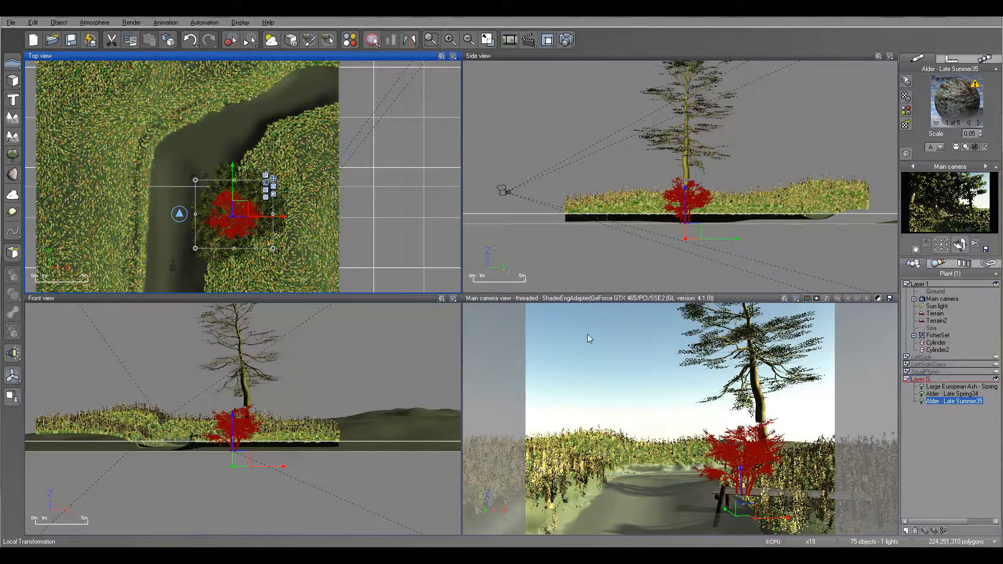
left_click_drag(253, 163, 253, 182)
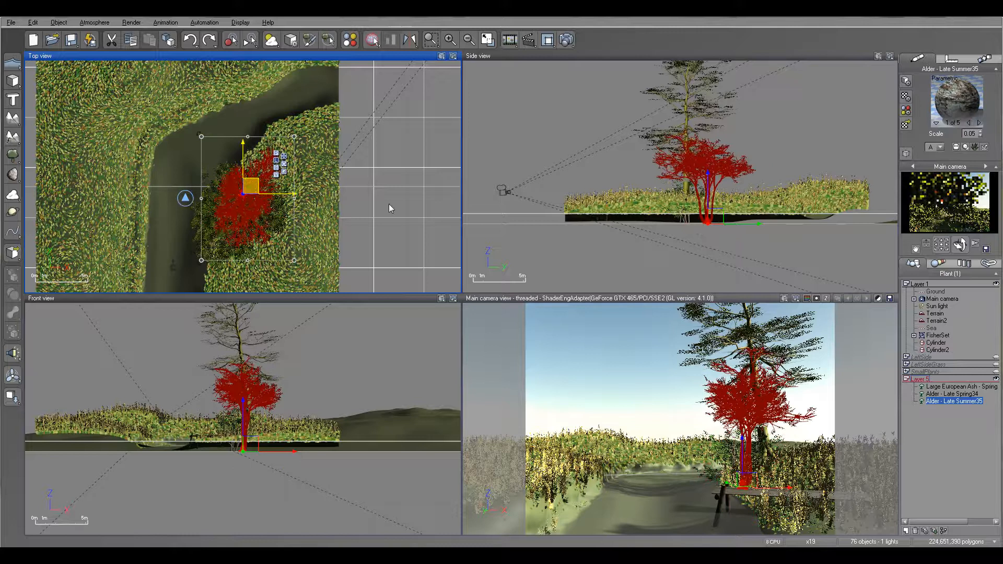
Scale down the Alder - Late Summer and move it farther inland beside the ash trunk
left_click(731, 185)
left_click_drag(765, 119, 713, 172)
left_click_drag(691, 224, 697, 217)
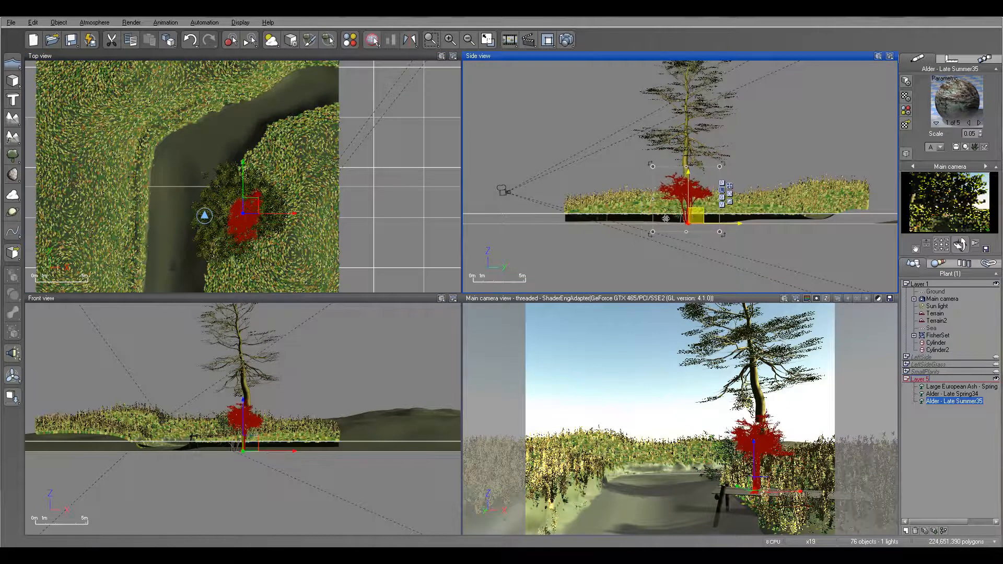
left_click(251, 209)
left_click_drag(251, 209, 268, 213)
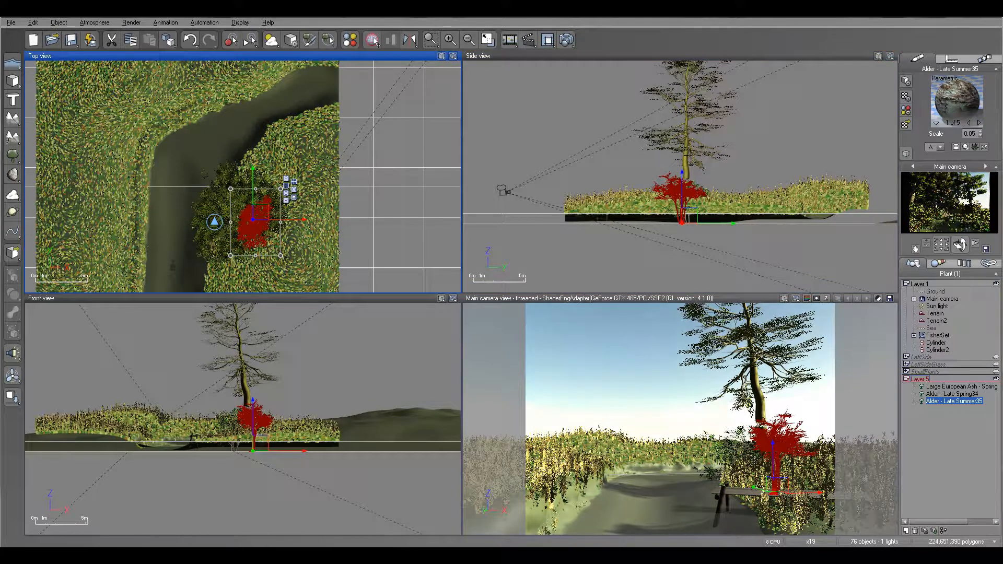
Add an HD Lime Tree, move it toward the far part of the right bank and scale it down
right_click_drag(318, 140, 304, 153)
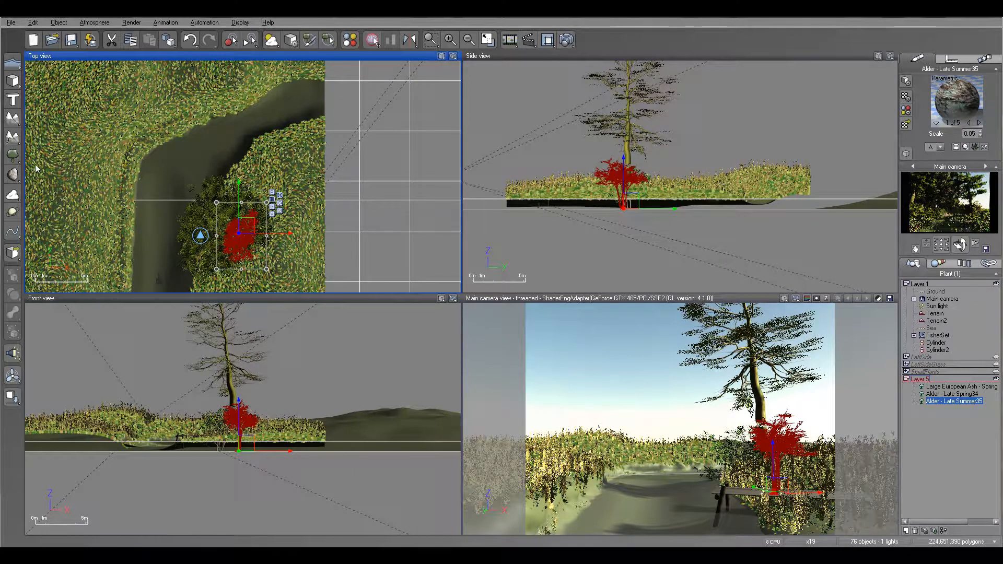
left_click(14, 156)
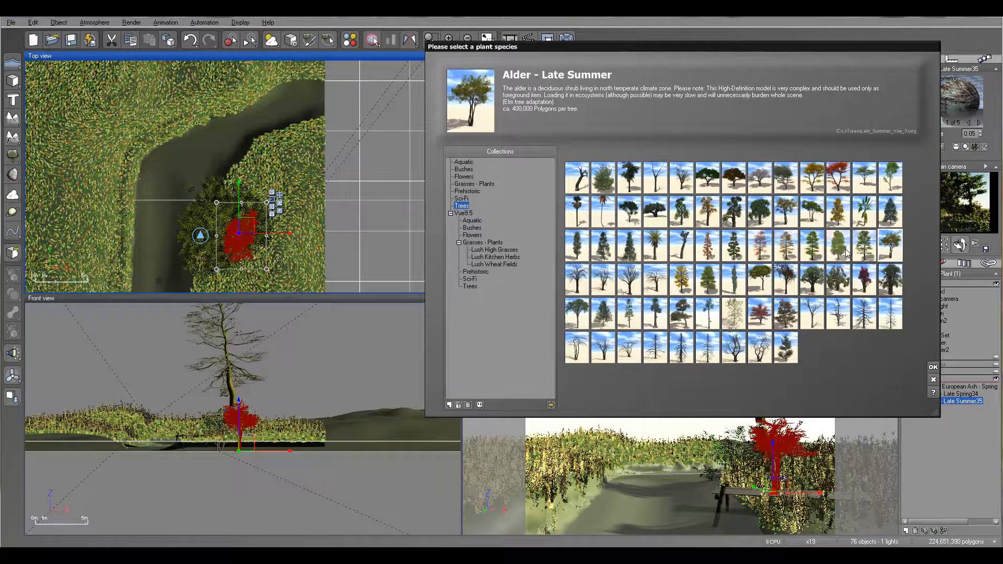
left_click(707, 279)
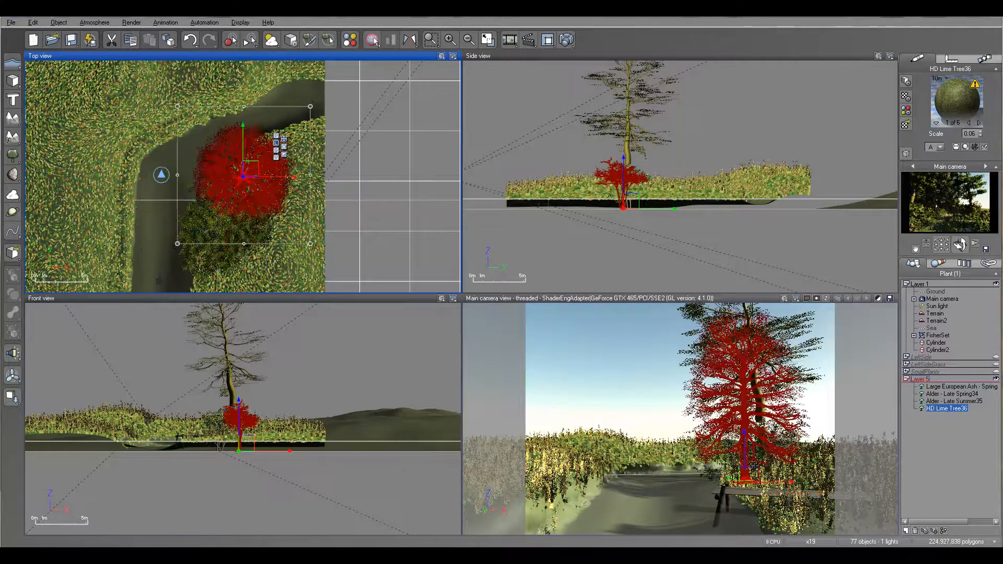
left_click_drag(251, 169, 306, 142)
left_click_drag(364, 77, 303, 140)
Raise the lime tree to bank level and position it at the far edge of the right bank terrain
left_click_drag(694, 200, 699, 188)
left_click_drag(311, 131, 335, 121)
right_click_drag(273, 108, 242, 166)
mouse_move(299, 183)
left_mouse_down()
mouse_move(292, 129)
mouse_move(328, 134)
mouse_move(294, 131)
mouse_move(291, 189)
left_mouse_up()
left_click(691, 179)
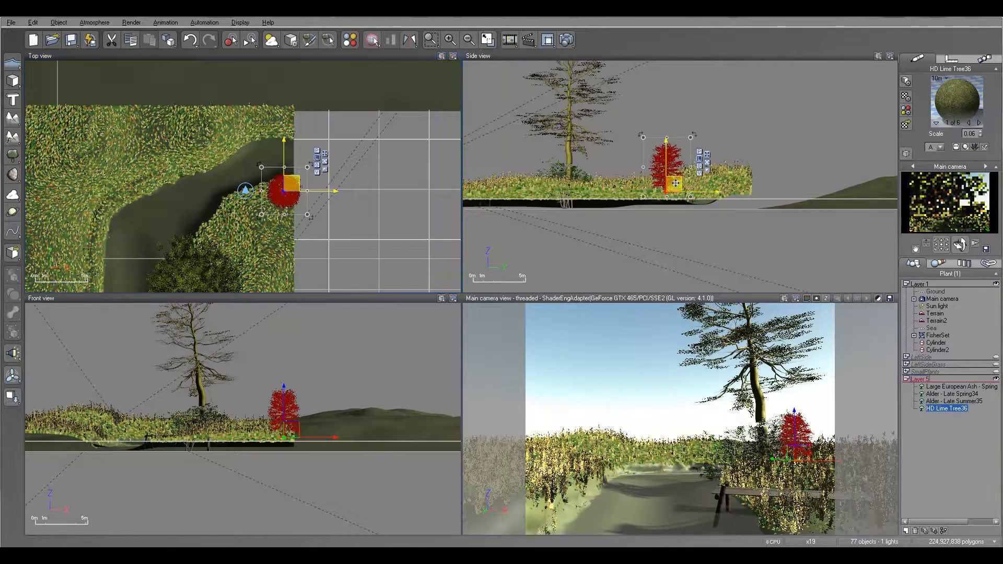
left_click_drag(288, 180, 294, 182)
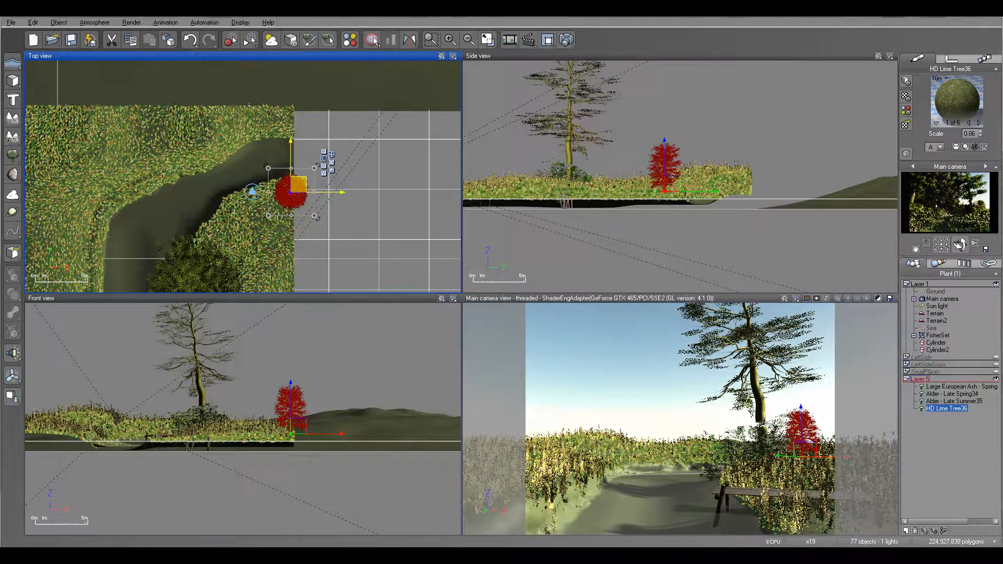
Add a second Alder - Late Spring tree in the foreground near the wooden pier
scroll(263, 224, "up", 2)
scroll(233, 216, "up", 2)
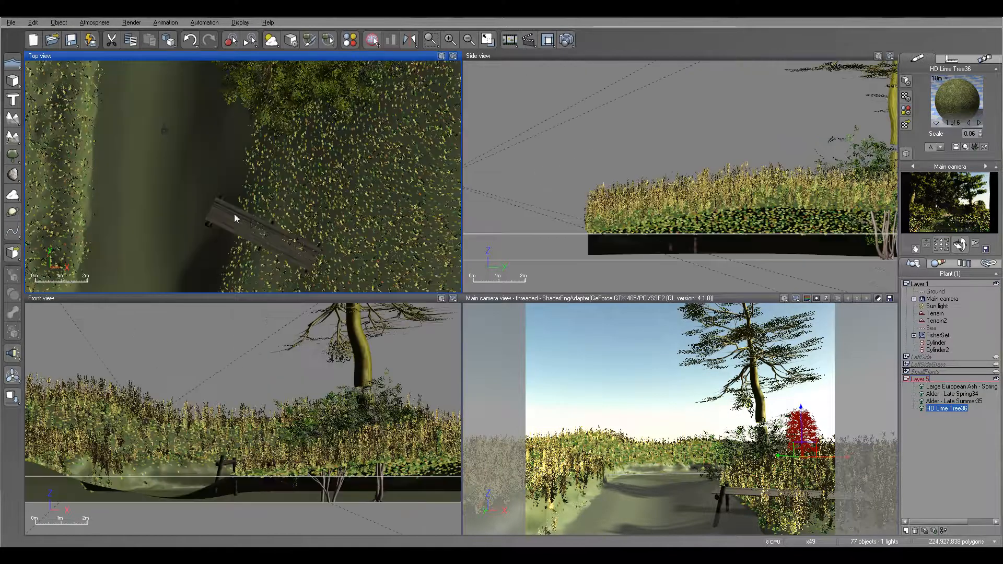
scroll(277, 221, "up", 2)
right_click_drag(332, 217, 306, 232)
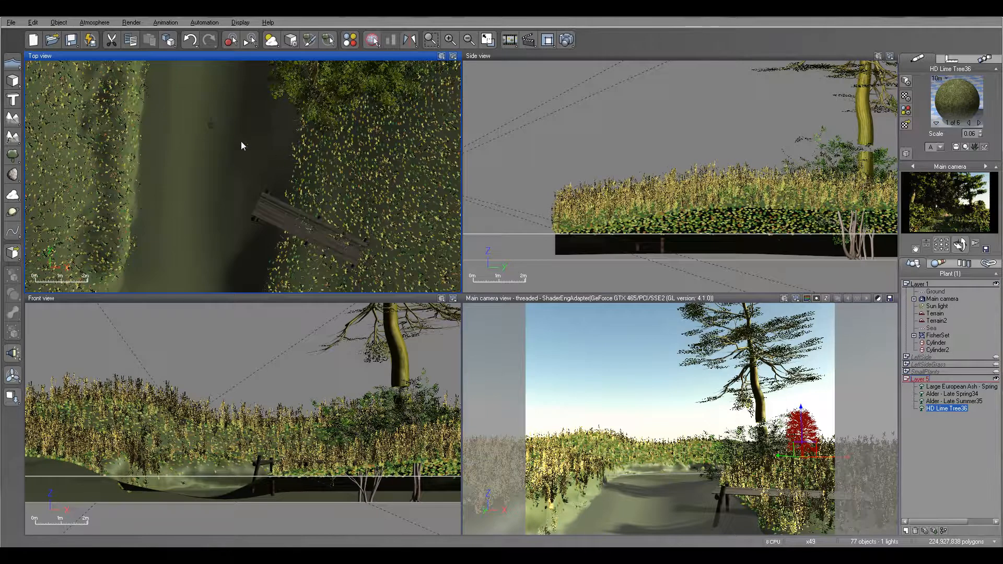
right_click(13, 155)
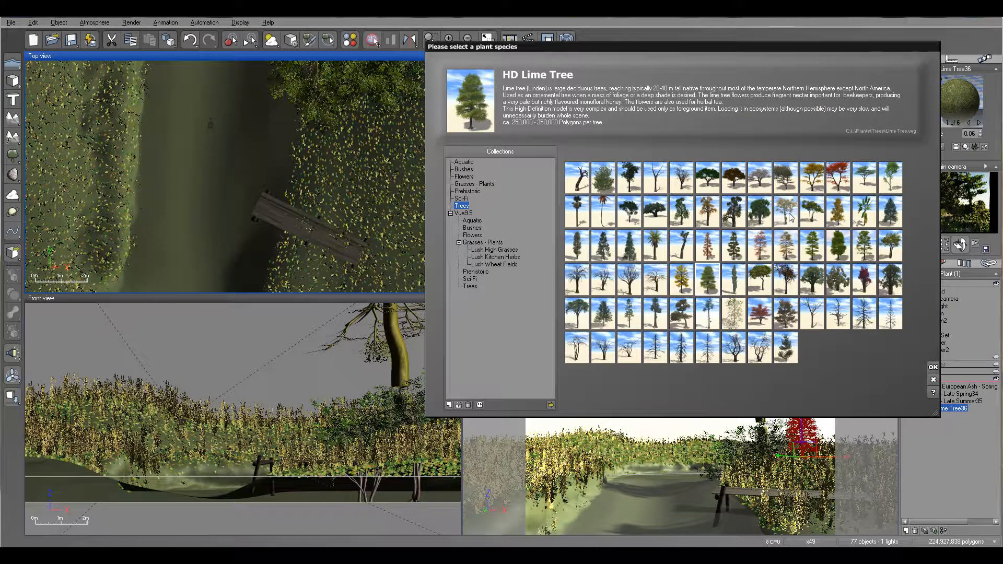
left_click(812, 211)
left_click(934, 367)
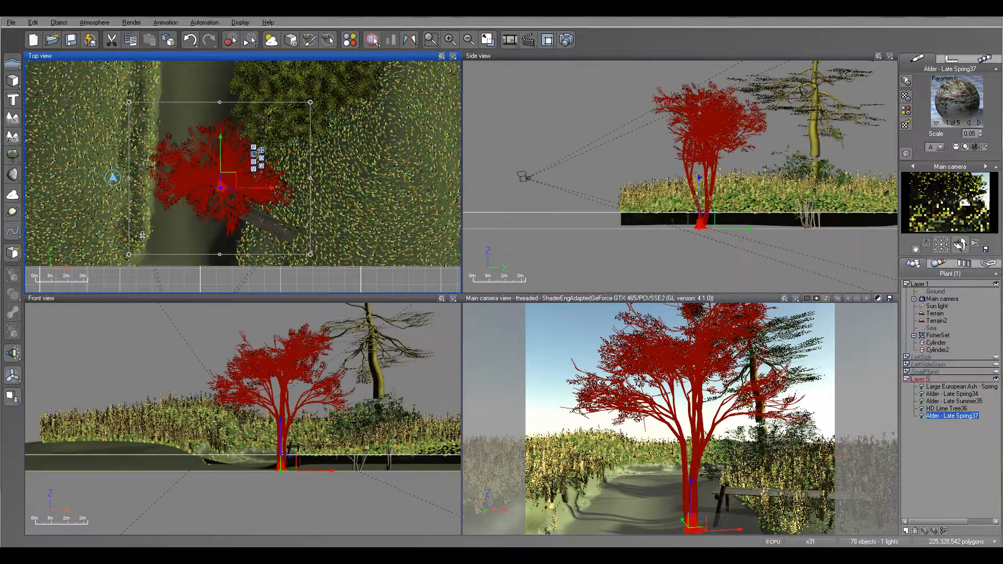
Shrink and rotate the new alder, and place it at the right bank's edge just behind the pier
left_click_drag(142, 236, 244, 168)
left_click(724, 222)
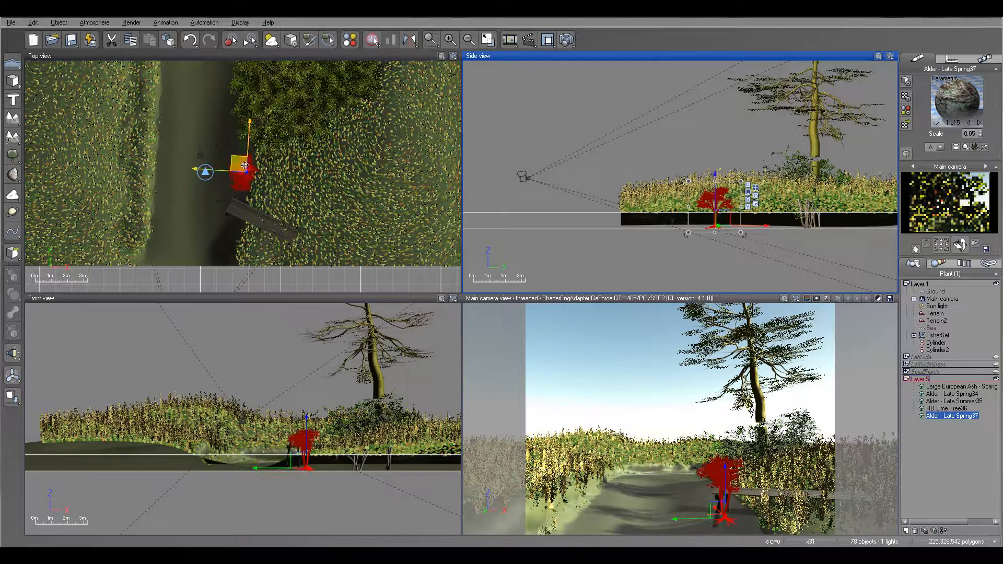
left_click_drag(240, 166, 246, 165)
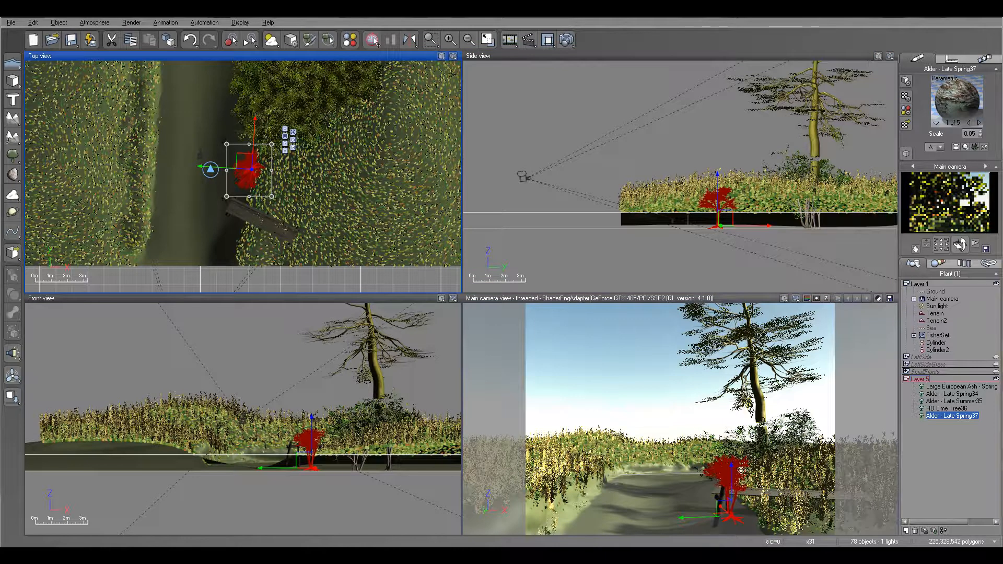
Render the main camera view and accept the post-render options to check the new right-bank trees
left_click(560, 44)
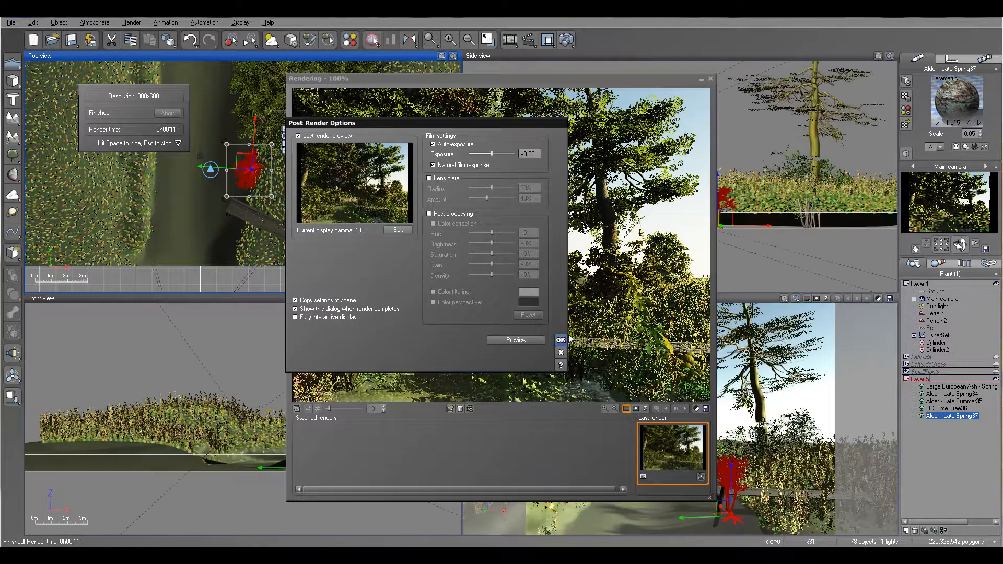
left_click(560, 341)
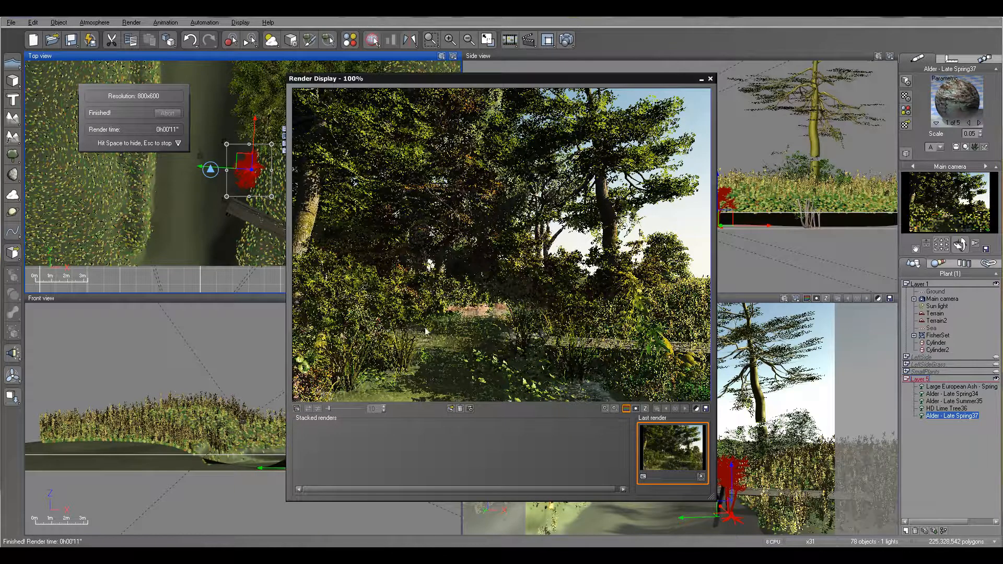